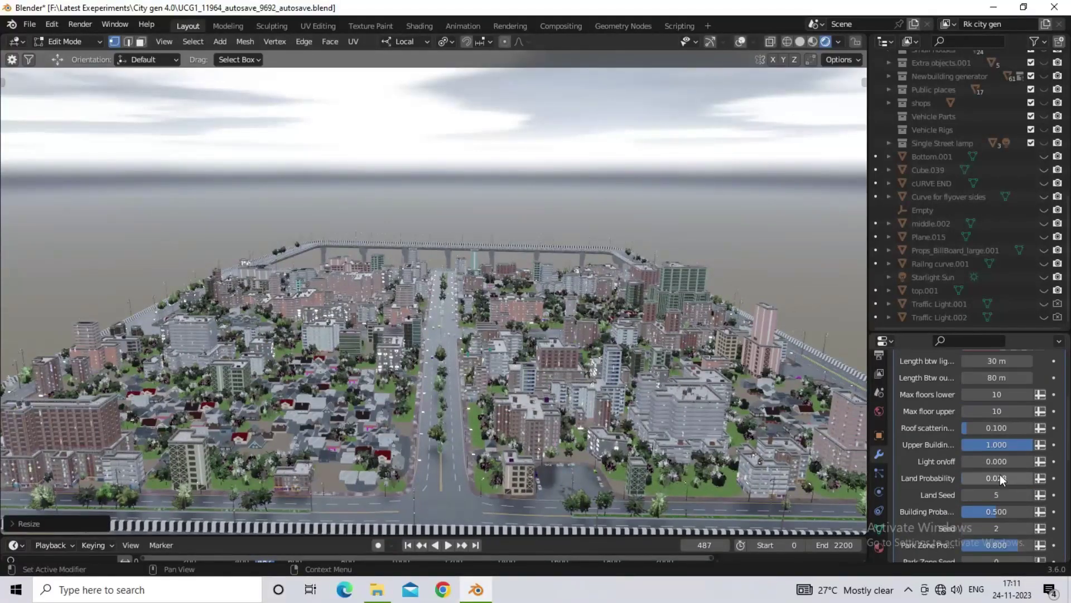
Step: Examine the generated city, its flyovers and the surrounding mountains from the side and from above
{"action": "left_click_drag", "start_coordinate": [1000, 476], "coordinate": [1016, 475]}
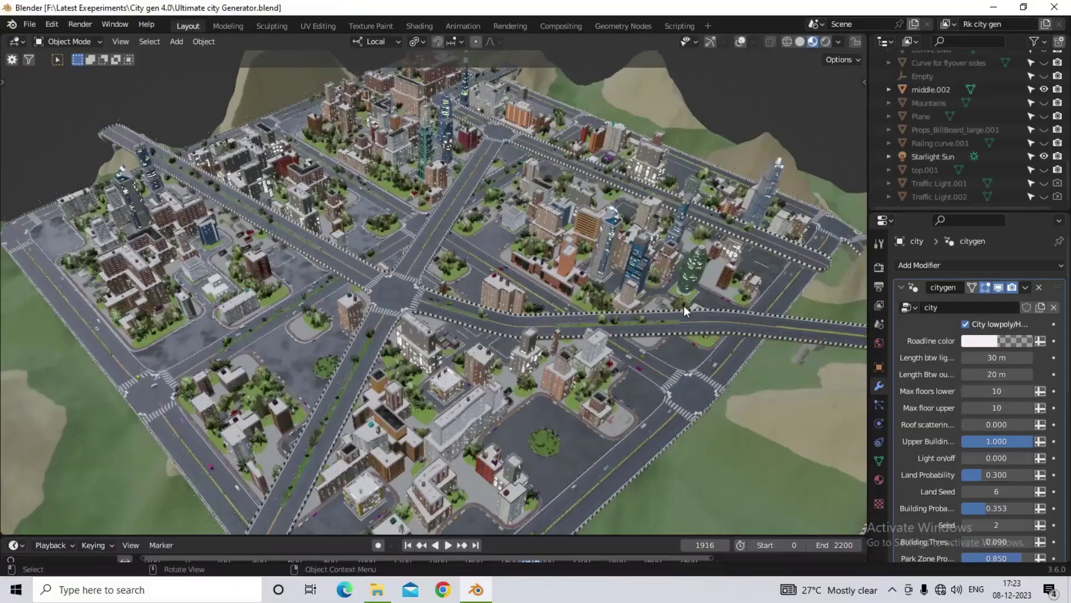
{"action": "middle_click_drag", "start_coordinate": [684, 306], "coordinate": [661, 314]}
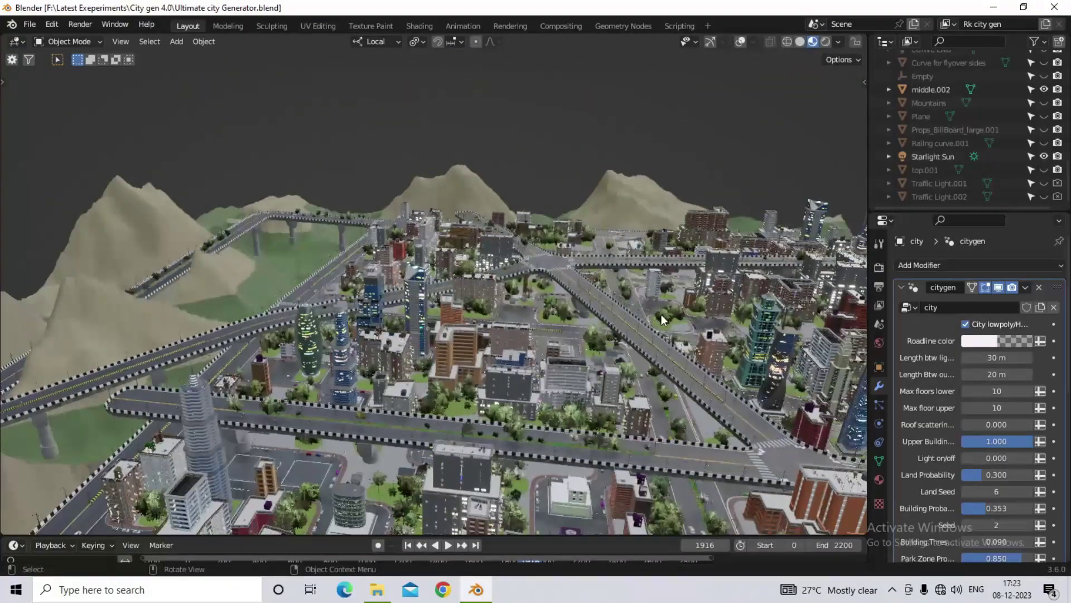
{"action": "scroll", "coordinate": [479, 340], "scroll_direction": "down", "scroll_amount": 3}
{"action": "middle_click_drag", "start_coordinate": [538, 330], "coordinate": [424, 330]}
{"action": "scroll", "coordinate": [451, 332], "scroll_direction": "up", "scroll_amount": 5}
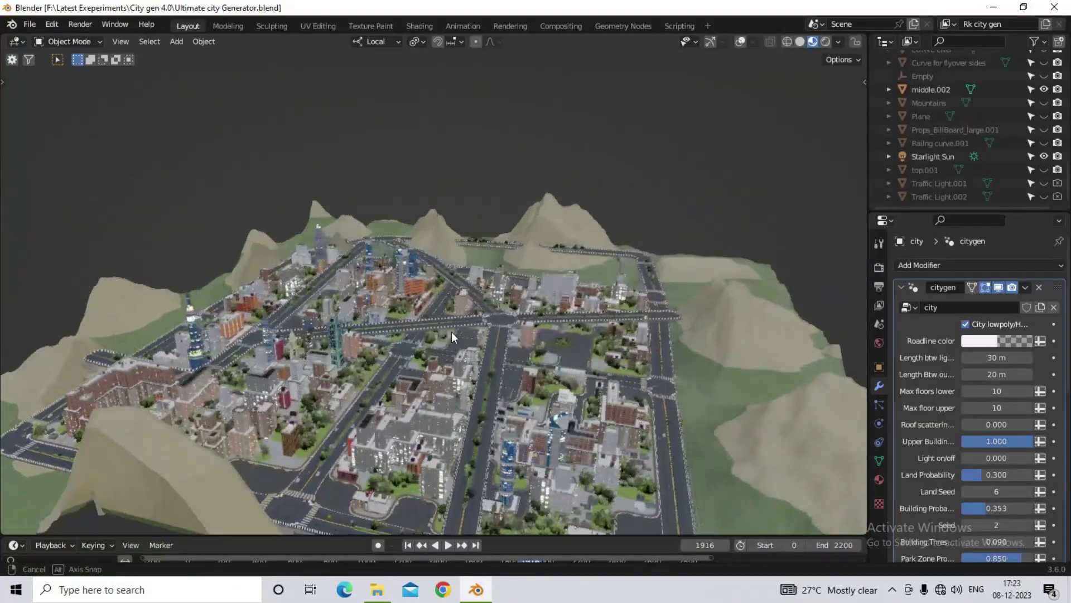
{"action": "scroll", "coordinate": [490, 249], "scroll_direction": "down", "scroll_amount": 5}
{"action": "middle_click_drag", "start_coordinate": [490, 249], "coordinate": [587, 363]}
{"action": "scroll", "coordinate": [583, 355], "scroll_direction": "down", "scroll_amount": 4}
{"action": "scroll", "coordinate": [684, 209], "scroll_direction": "up", "scroll_amount": 4}
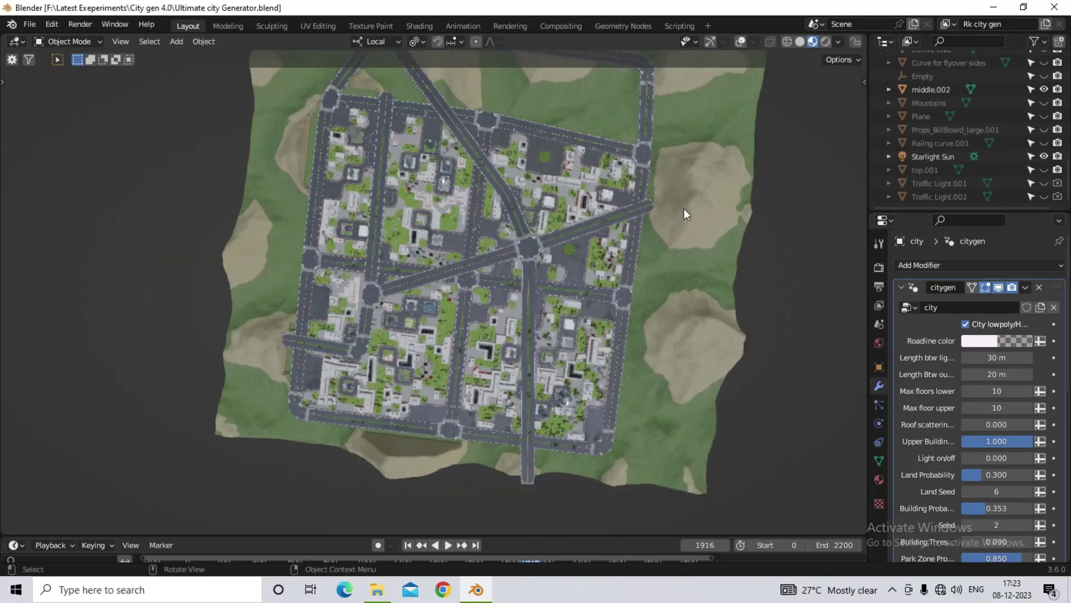
Step: Show the viewport overlays and delete the existing road mesh of the city object in Edit Mode
{"action": "left_click", "coordinate": [740, 42]}
{"action": "middle_click_drag", "start_coordinate": [552, 276], "coordinate": [558, 273]}
{"action": "key", "text": "Tab"}
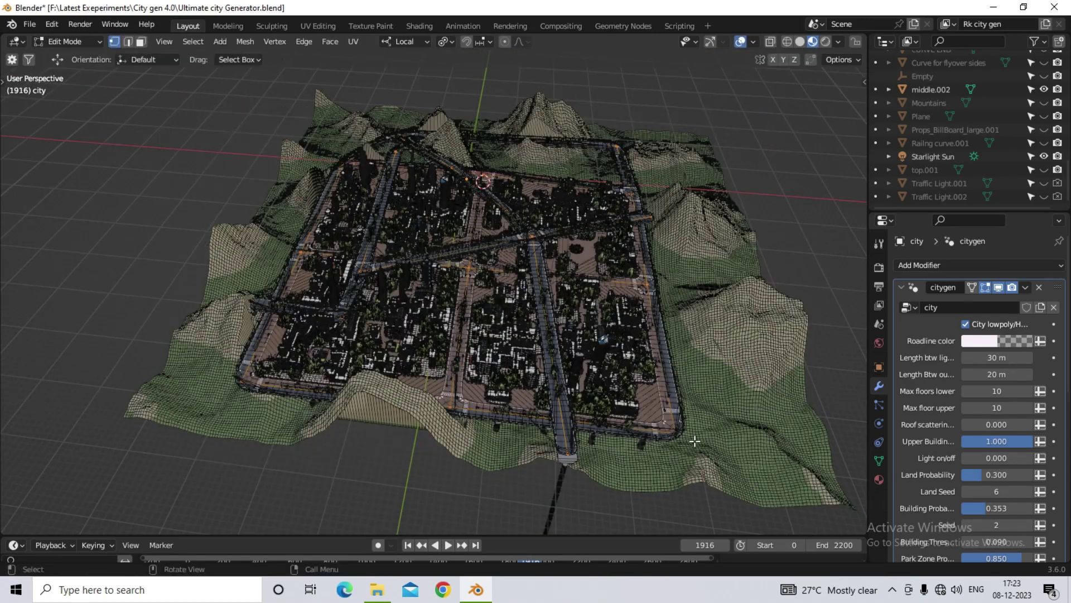
{"action": "left_click", "coordinate": [642, 401]}
{"action": "scroll", "coordinate": [501, 258], "scroll_direction": "up", "scroll_amount": 5}
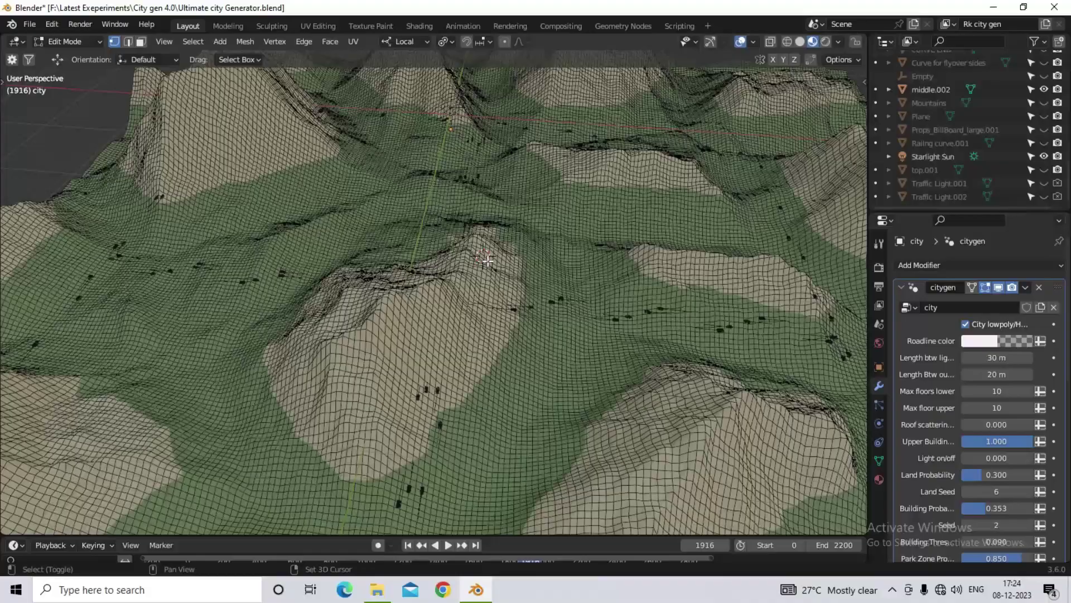
{"action": "middle_click_drag", "start_coordinate": [548, 283], "coordinate": [625, 272]}
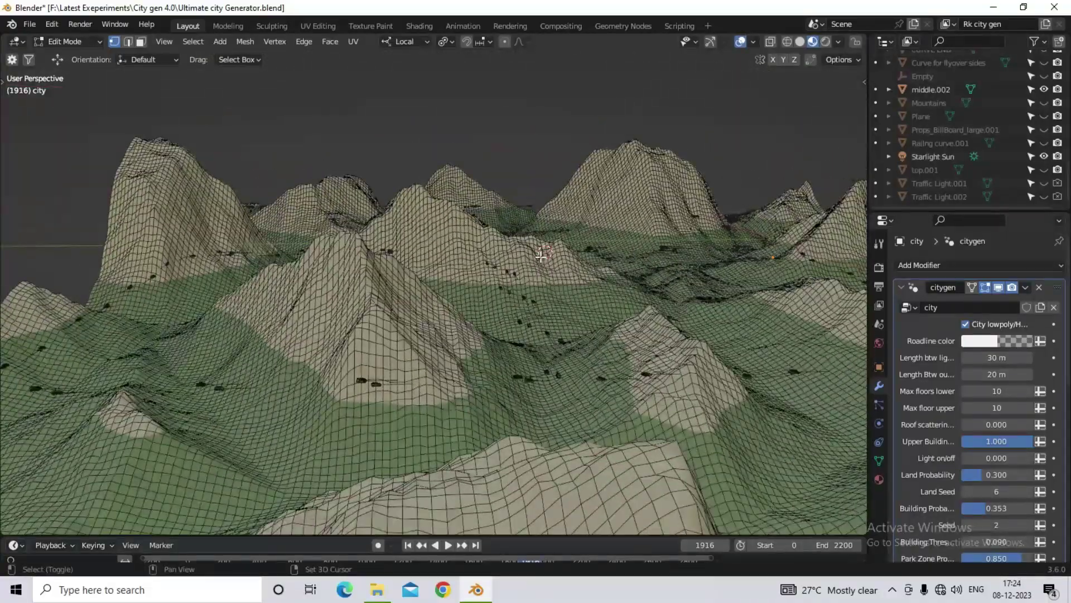
Step: Add a 2 m plane to the emptied city mesh and scale it up uniformly to the size of a few building blocks
{"action": "key", "text": "shift+a"}
{"action": "left_click", "coordinate": [534, 251]}
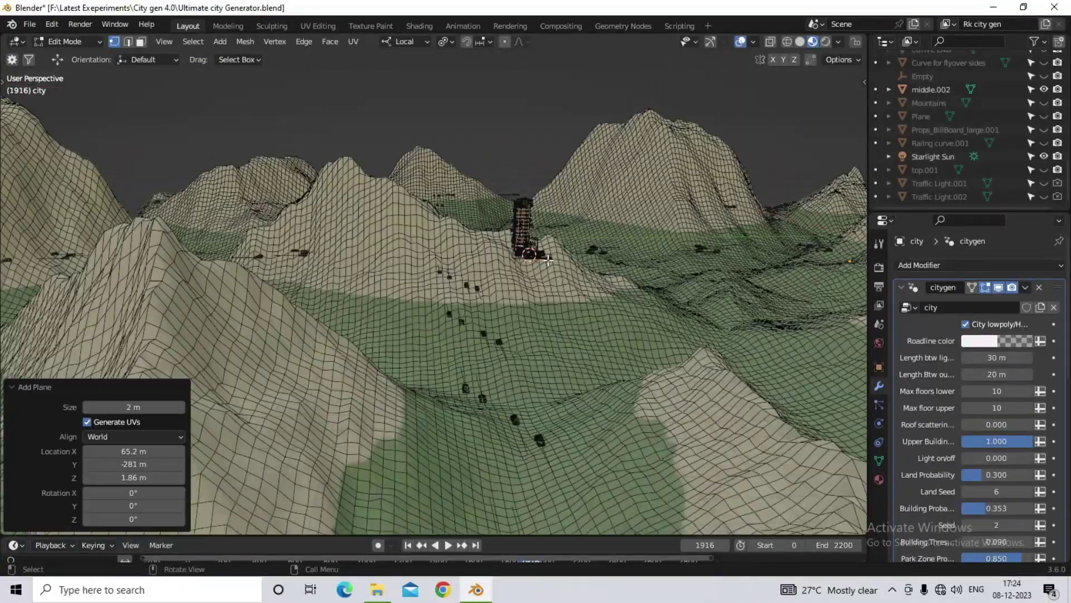
{"action": "scroll", "coordinate": [548, 260], "scroll_direction": "up", "scroll_amount": 7}
{"action": "middle_click_drag", "start_coordinate": [631, 283], "coordinate": [394, 263]}
{"action": "scroll", "coordinate": [504, 262], "scroll_direction": "up", "scroll_amount": 2}
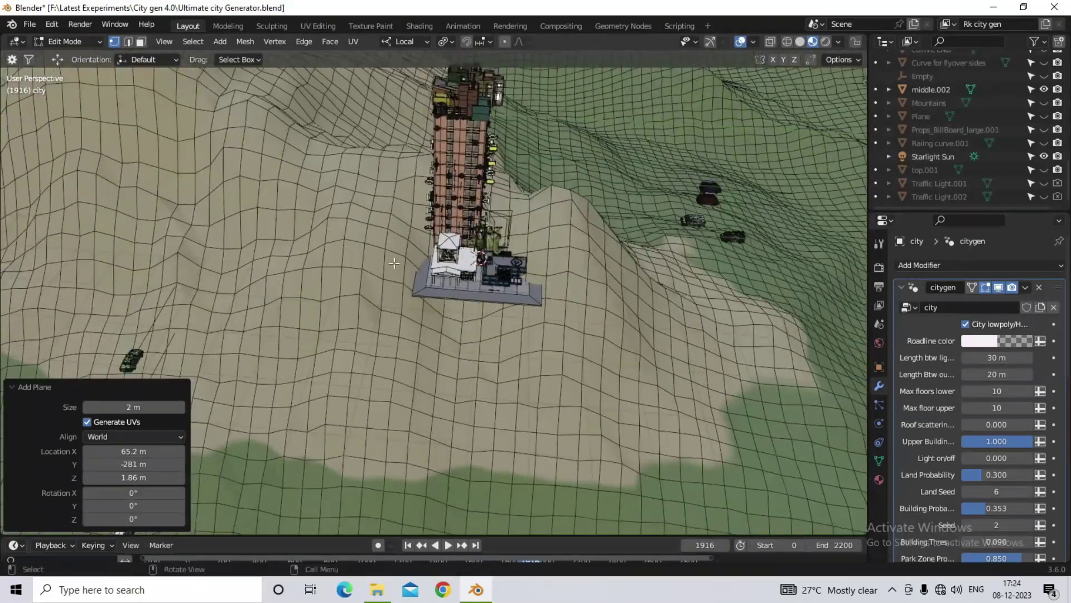
{"action": "scroll", "coordinate": [394, 262], "scroll_direction": "down", "scroll_amount": 4}
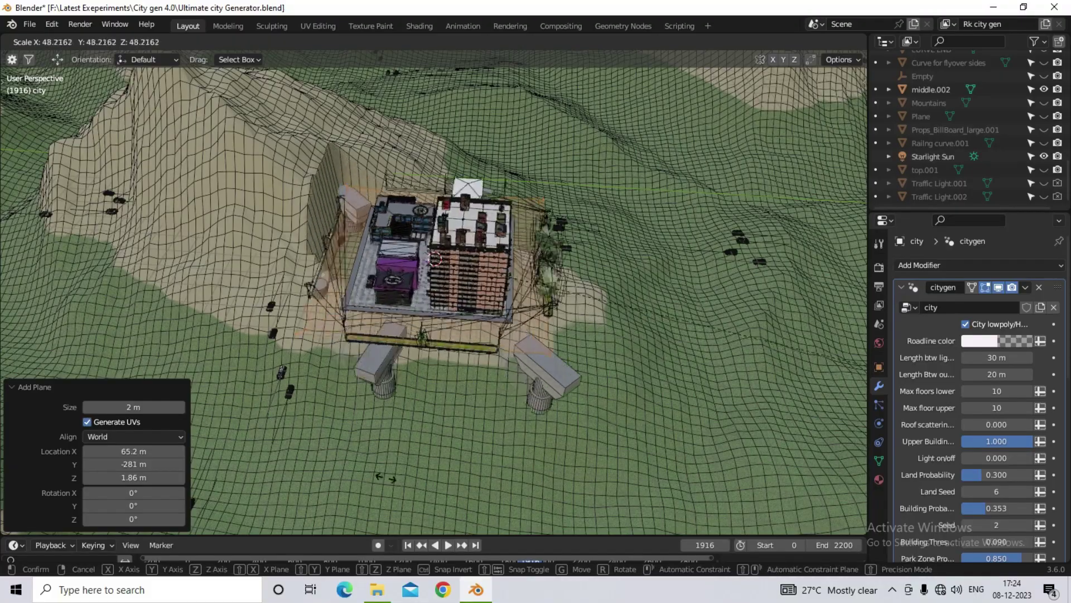
{"action": "left_click", "coordinate": [526, 268]}
{"action": "scroll", "coordinate": [526, 267], "scroll_direction": "up", "scroll_amount": 3}
{"action": "middle_click_drag", "start_coordinate": [527, 267], "coordinate": [457, 262]}
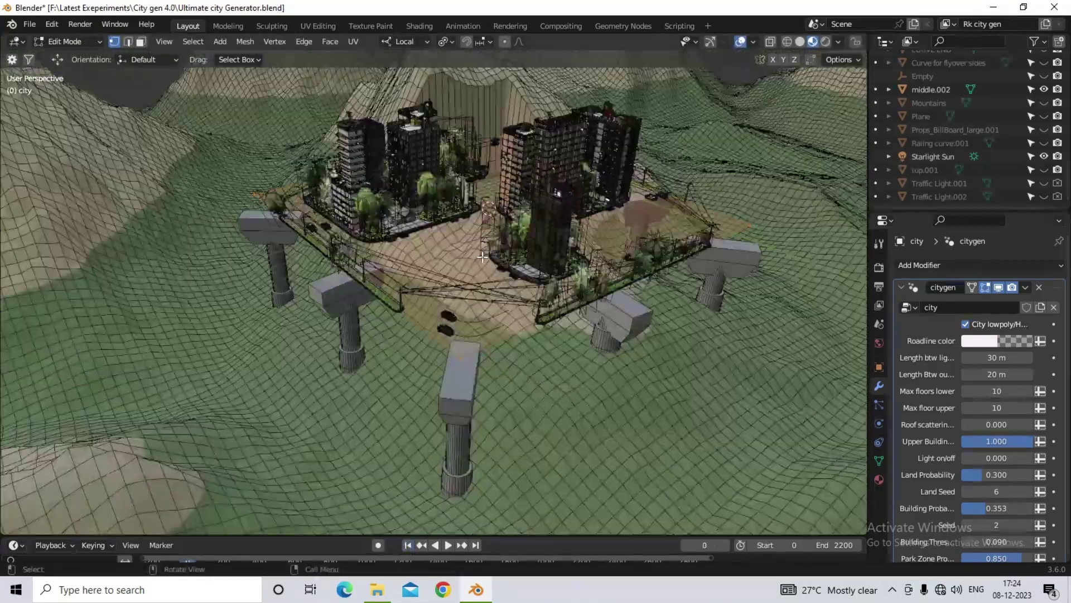
Step: Scale the city plane up uniformly by a further factor of 3.367
{"action": "scroll", "coordinate": [602, 248], "scroll_direction": "up", "scroll_amount": 3}
{"action": "middle_click_drag", "start_coordinate": [602, 249], "coordinate": [444, 332]}
{"action": "scroll", "coordinate": [444, 332], "scroll_direction": "down", "scroll_amount": 8}
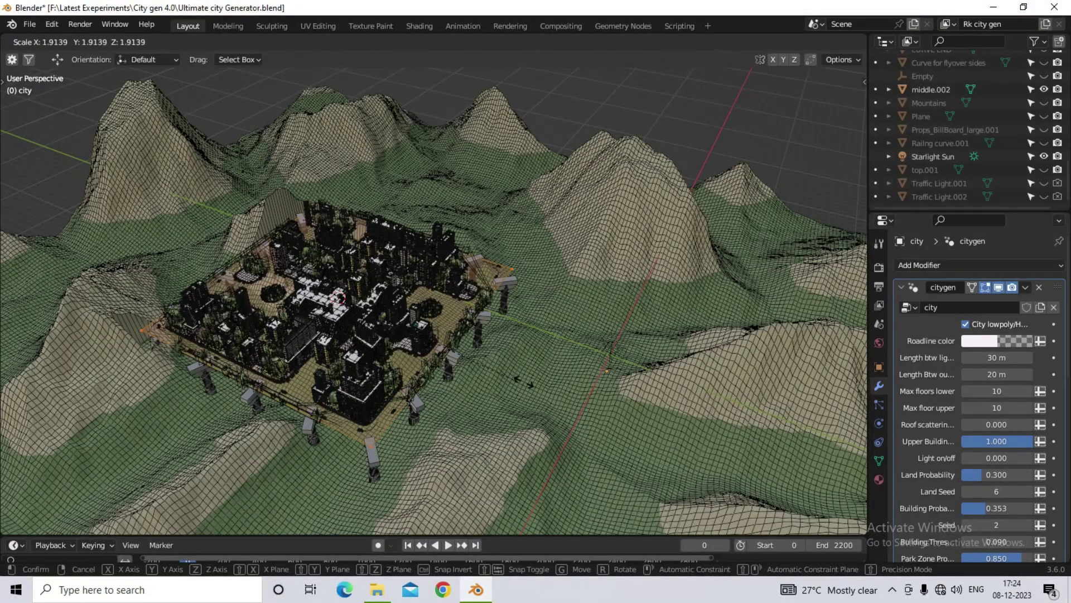
{"action": "left_click", "coordinate": [664, 429]}
{"action": "scroll", "coordinate": [614, 362], "scroll_direction": "up", "scroll_amount": 5}
{"action": "middle_click_drag", "start_coordinate": [558, 312], "coordinate": [432, 251]}
{"action": "scroll", "coordinate": [433, 251], "scroll_direction": "down", "scroll_amount": 8}
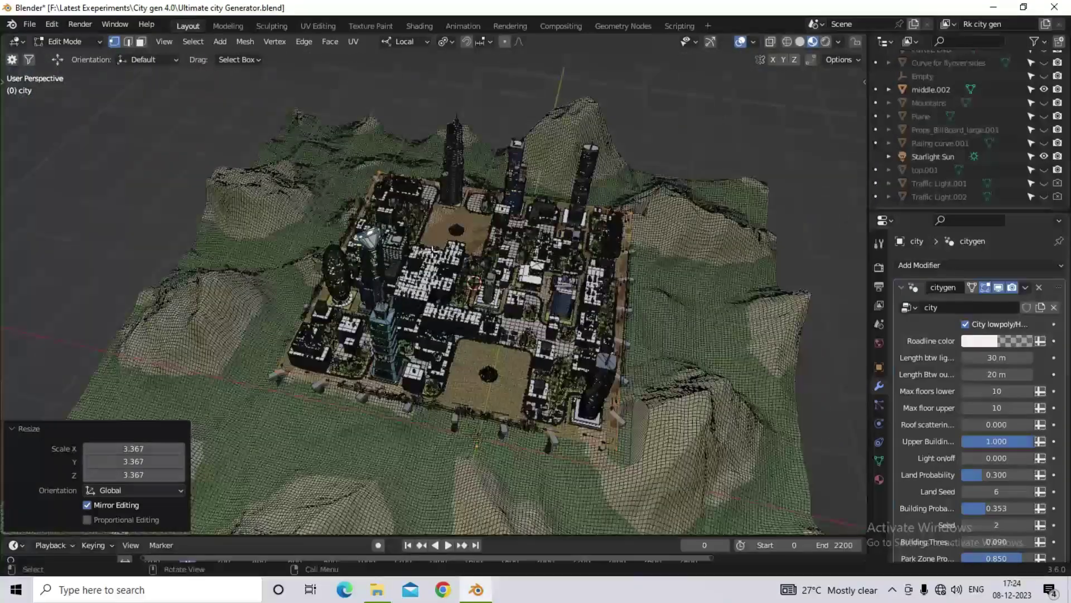
Step: Subdivide the enlarged plane with 1 cut to create crossing roads through the city
{"action": "scroll", "coordinate": [519, 270], "scroll_direction": "up", "scroll_amount": 6}
{"action": "scroll", "coordinate": [519, 271], "scroll_direction": "down", "scroll_amount": 4}
{"action": "middle_click_drag", "start_coordinate": [519, 271], "coordinate": [580, 257]}
{"action": "scroll", "coordinate": [608, 404], "scroll_direction": "up", "scroll_amount": 6}
{"action": "middle_click_drag", "start_coordinate": [608, 404], "coordinate": [483, 278]}
{"action": "scroll", "coordinate": [482, 278], "scroll_direction": "down", "scroll_amount": 8}
{"action": "key", "text": "Return"}
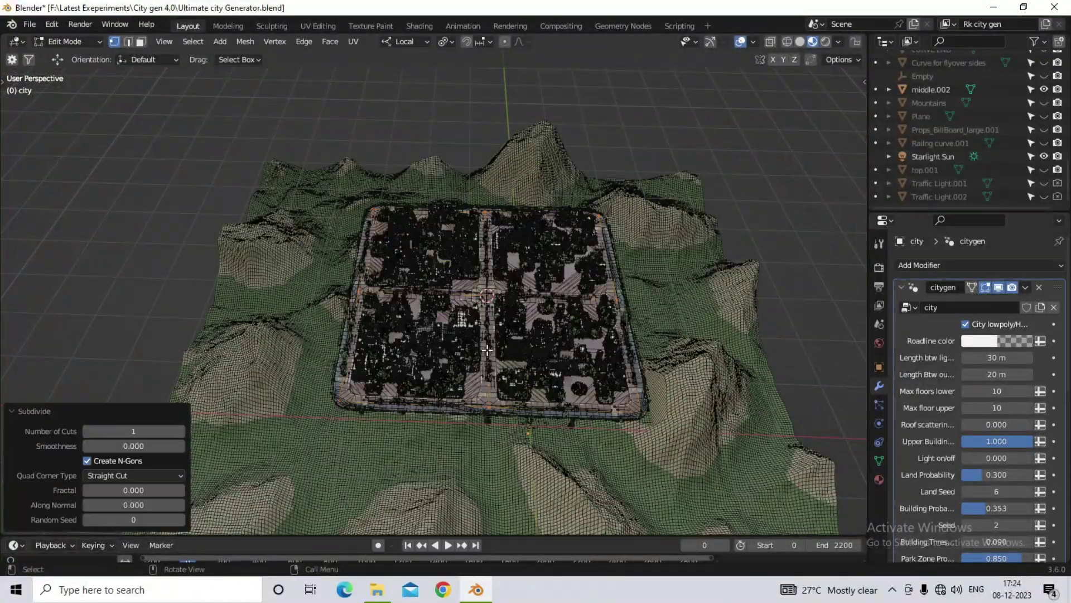
Step: Hide the viewport overlays to view the subdivided city without its wireframe
{"action": "scroll", "coordinate": [470, 326], "scroll_direction": "up", "scroll_amount": 10}
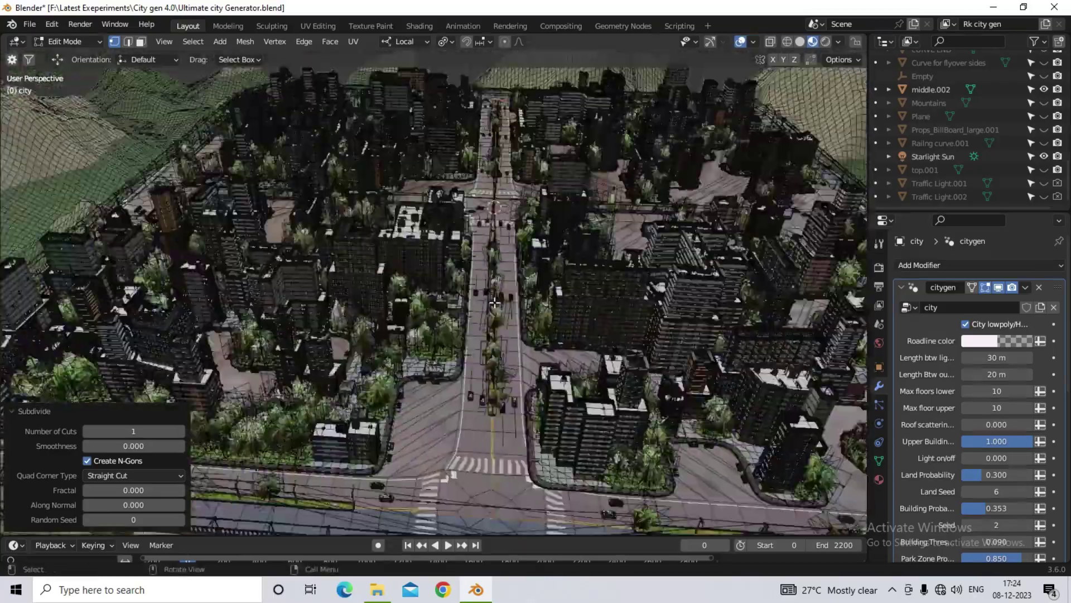
{"action": "scroll", "coordinate": [494, 302], "scroll_direction": "down", "scroll_amount": 6}
{"action": "mouse_move", "coordinate": [495, 302]}
{"action": "middle_mouse_down", "text": "shift"}
{"action": "mouse_move", "coordinate": [486, 385]}
{"action": "mouse_move", "coordinate": [552, 385]}
{"action": "mouse_move", "coordinate": [189, 430]}
{"action": "middle_mouse_up", "text": "shift"}
{"action": "scroll", "coordinate": [516, 385], "scroll_direction": "up", "scroll_amount": 5}
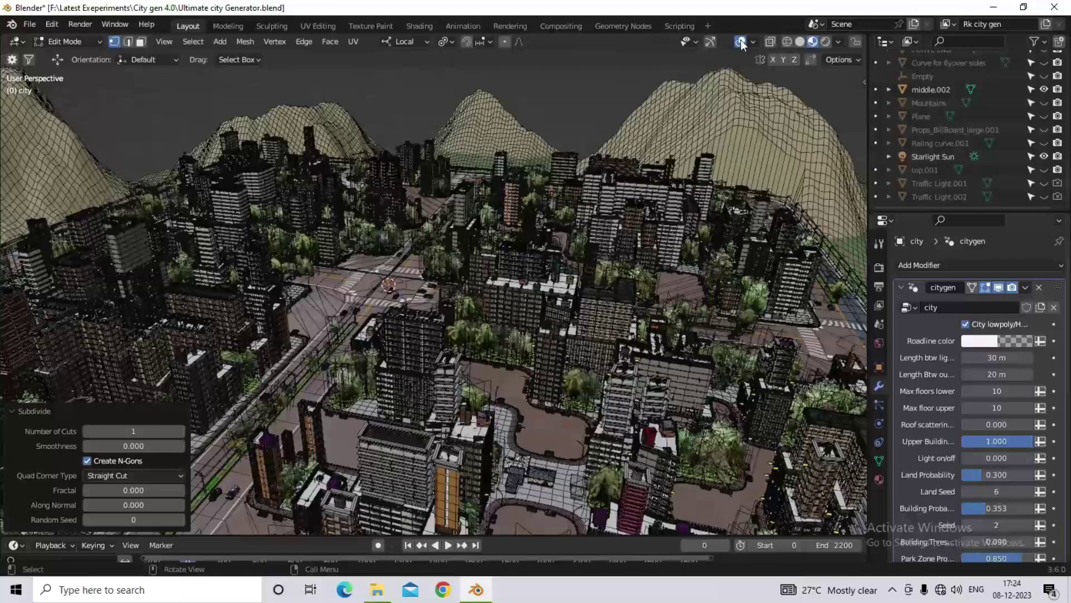
{"action": "left_click", "coordinate": [740, 43]}
{"action": "middle_click_drag", "start_coordinate": [440, 363], "coordinate": [410, 285]}
{"action": "scroll", "coordinate": [408, 349], "scroll_direction": "up", "scroll_amount": 4}
{"action": "scroll", "coordinate": [194, 359], "scroll_direction": "down", "scroll_amount": 6}
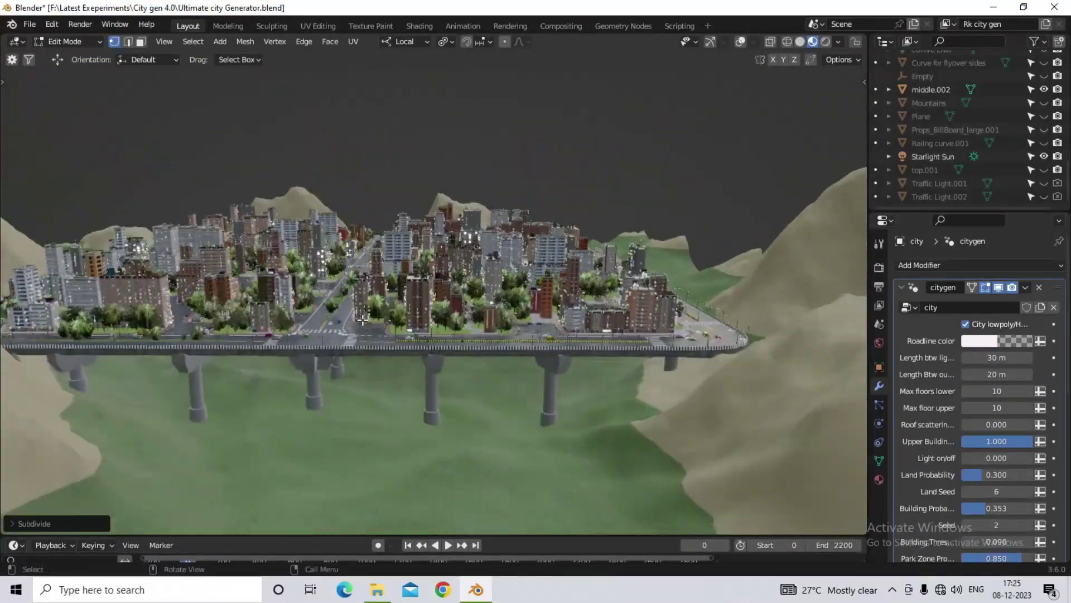
Step: Inspect the new city's edge, central crossroads, buildings and vehicles at different distances
{"action": "scroll", "coordinate": [410, 284], "scroll_direction": "up", "scroll_amount": 8}
{"action": "middle_click_drag", "start_coordinate": [387, 363], "coordinate": [604, 353], "text": "shift"}
{"action": "scroll", "coordinate": [603, 352], "scroll_direction": "down", "scroll_amount": 8}
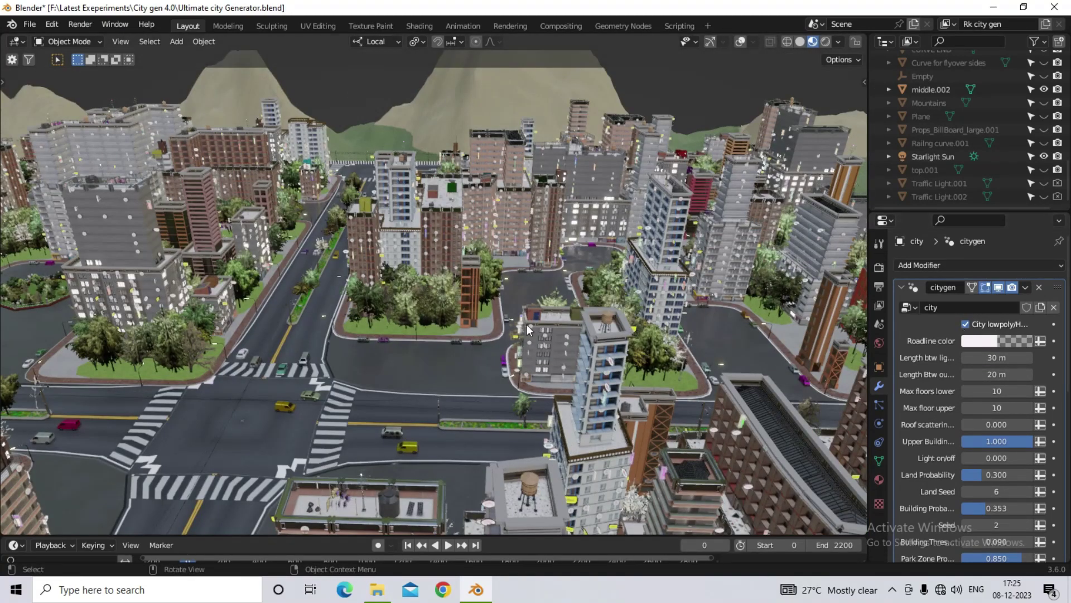
{"action": "scroll", "coordinate": [526, 324], "scroll_direction": "down", "scroll_amount": 7}
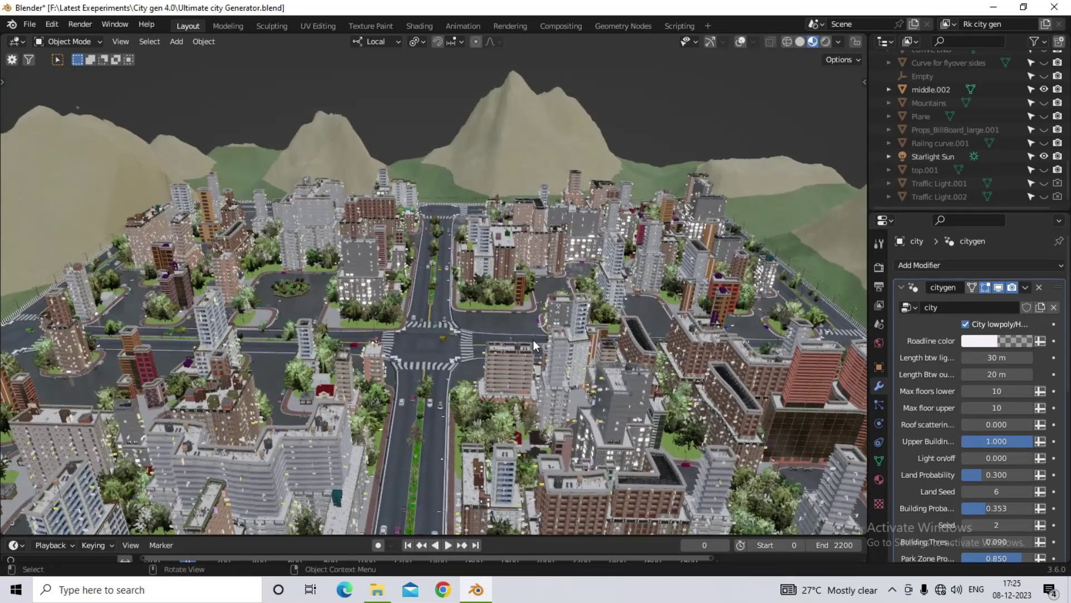
{"action": "scroll", "coordinate": [467, 329], "scroll_direction": "up", "scroll_amount": 8}
{"action": "scroll", "coordinate": [437, 304], "scroll_direction": "down", "scroll_amount": 7}
{"action": "scroll", "coordinate": [463, 294], "scroll_direction": "up", "scroll_amount": 5}
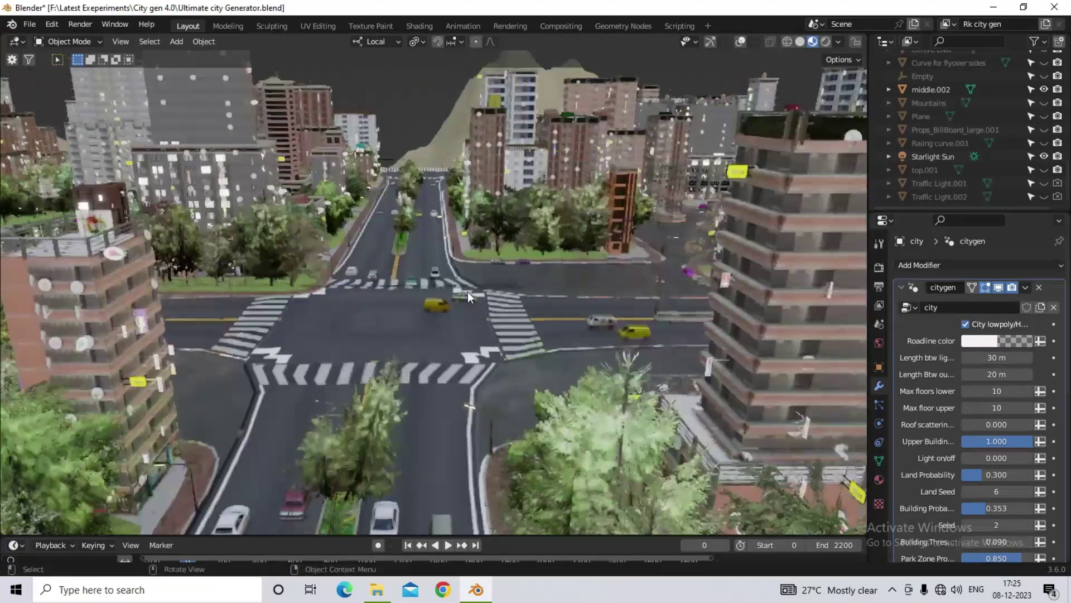
Step: Play the traffic animation briefly at the central intersection and stop it
{"action": "scroll", "coordinate": [467, 292], "scroll_direction": "up", "scroll_amount": 1}
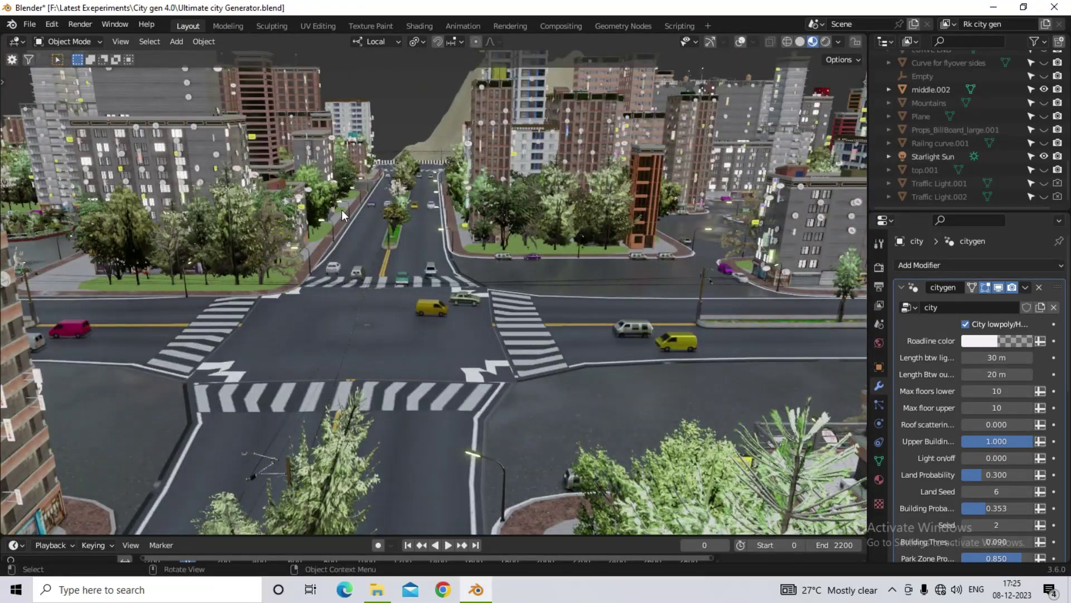
{"action": "key", "text": "space"}
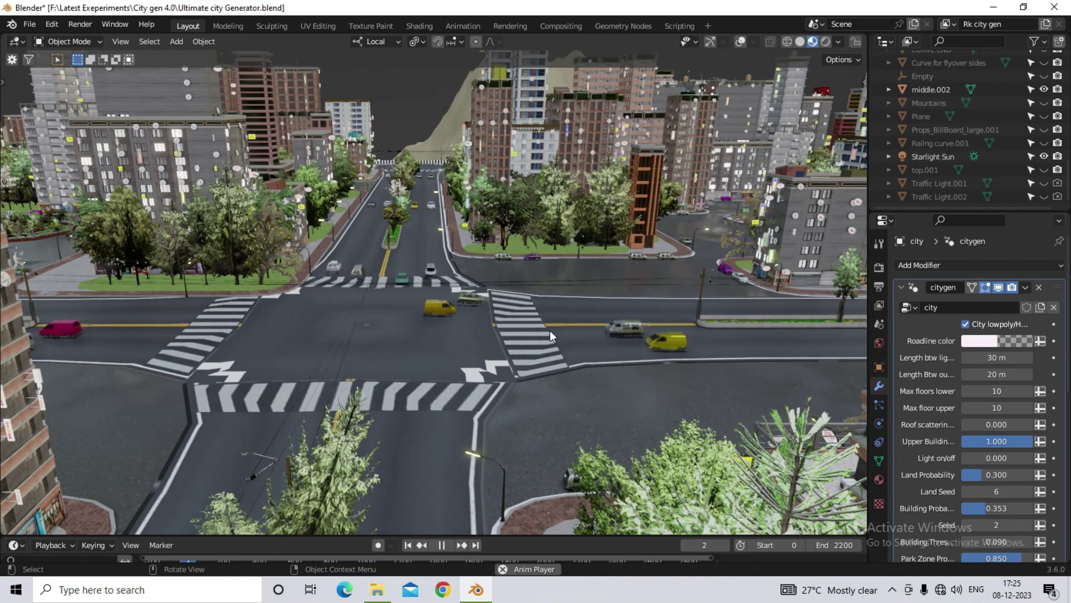
{"action": "key", "text": "space"}
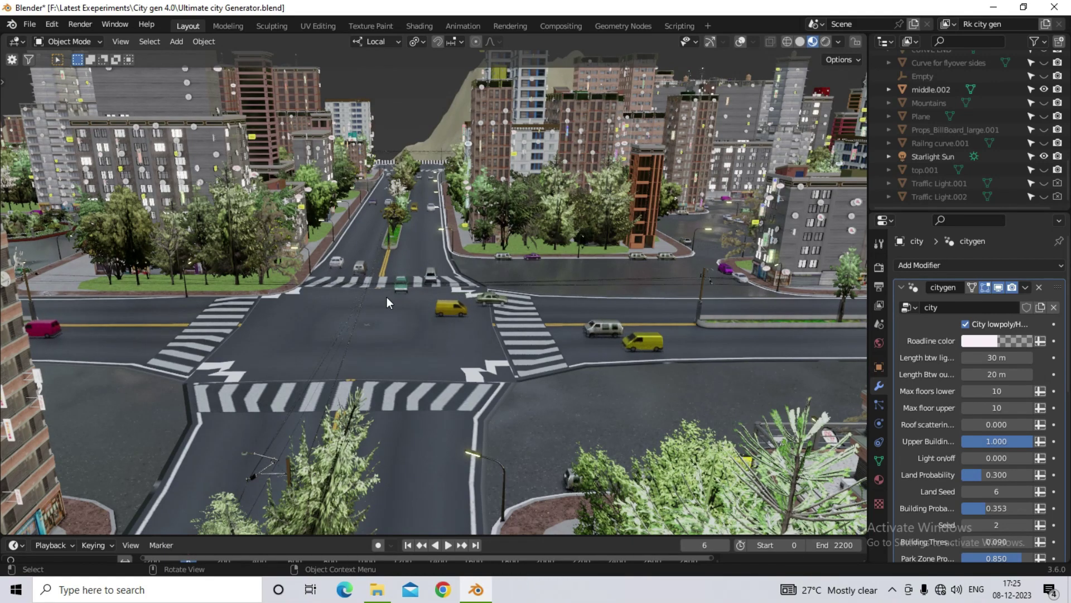
Step: Play the traffic animation with the citygen modifier's City lowpoly option disabled, and re-enable the option
{"action": "left_click", "coordinate": [965, 324]}
{"action": "middle_click_drag", "start_coordinate": [472, 320], "coordinate": [435, 261]}
{"action": "scroll", "coordinate": [424, 261], "scroll_direction": "up", "scroll_amount": 4}
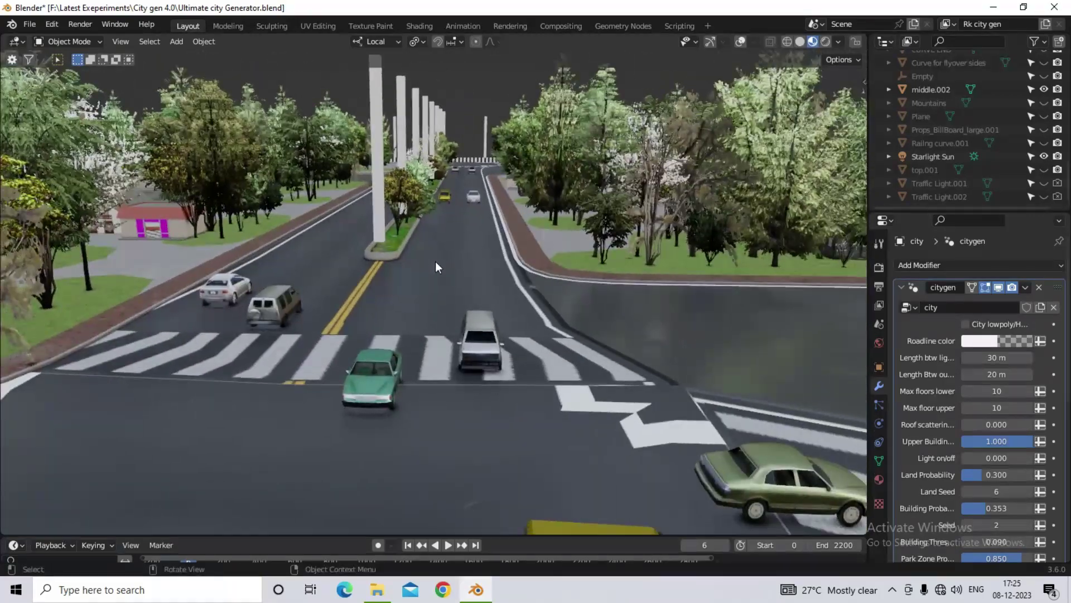
{"action": "scroll", "coordinate": [468, 295], "scroll_direction": "down", "scroll_amount": 7}
{"action": "key", "text": "space"}
{"action": "scroll", "coordinate": [507, 331], "scroll_direction": "up", "scroll_amount": 4}
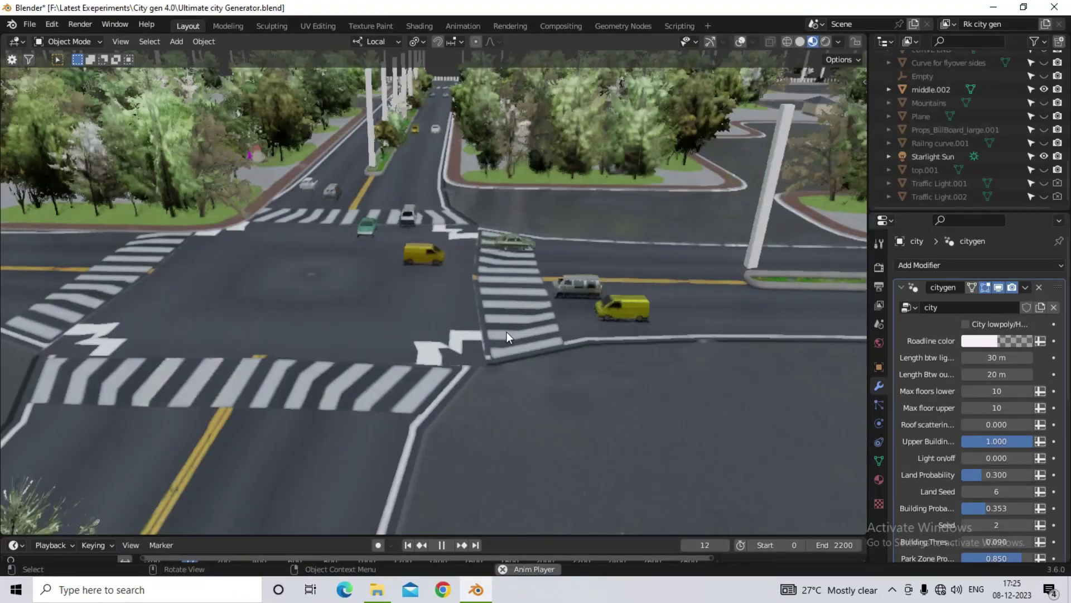
{"action": "key", "text": "space"}
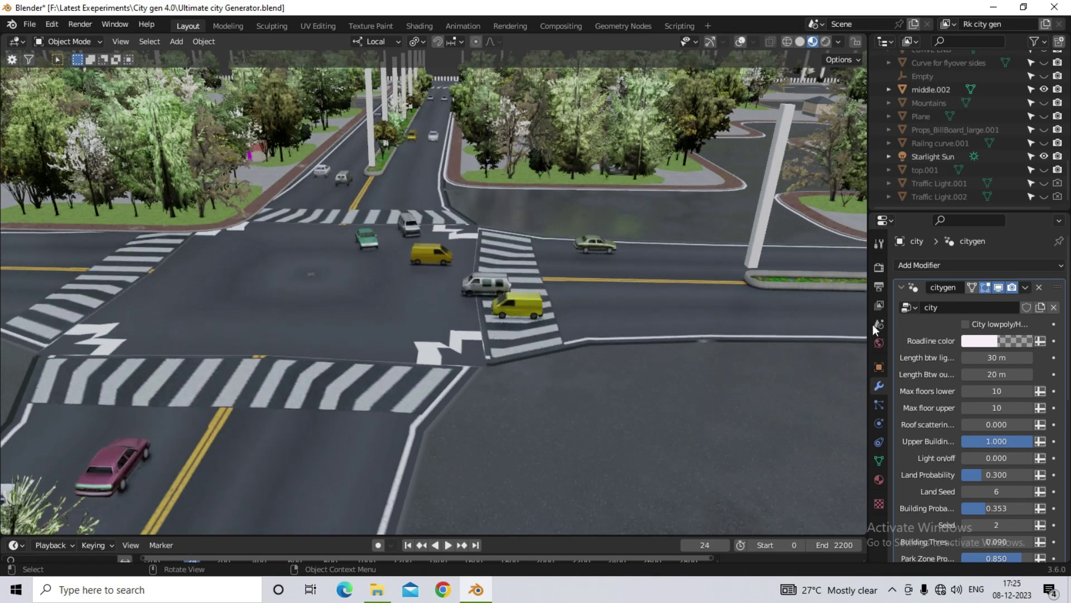
{"action": "left_click", "coordinate": [965, 324]}
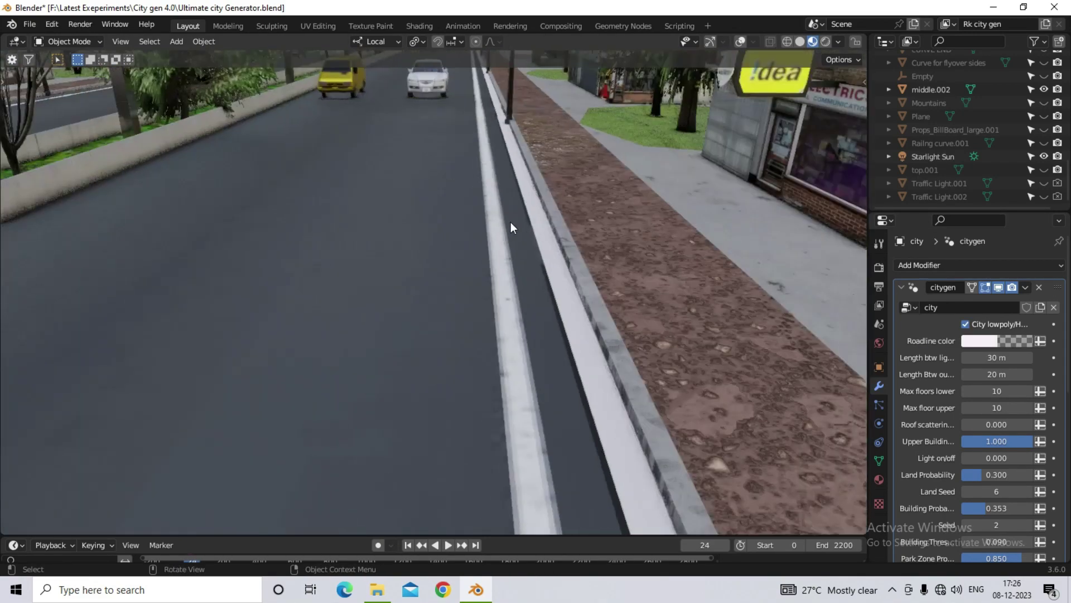
Step: Change the citygen modifier's road line color to yellow
{"action": "scroll", "coordinate": [522, 220], "scroll_direction": "up", "scroll_amount": 3}
{"action": "middle_click_drag", "start_coordinate": [533, 216], "coordinate": [614, 267]}
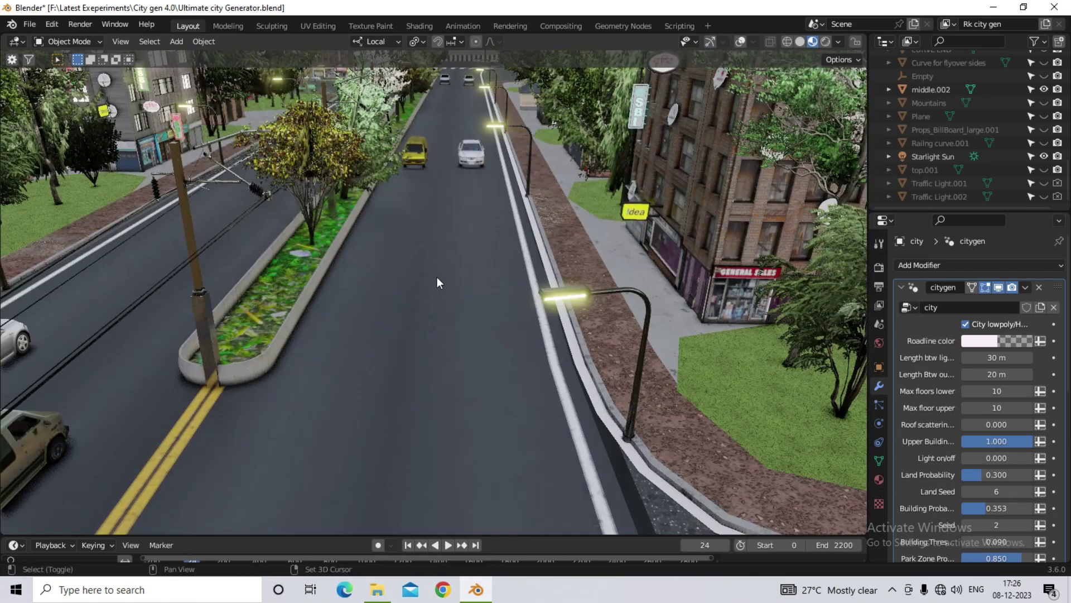
{"action": "middle_click_drag", "start_coordinate": [437, 277], "coordinate": [464, 257], "text": "shift"}
{"action": "scroll", "coordinate": [464, 257], "scroll_direction": "up", "scroll_amount": 4}
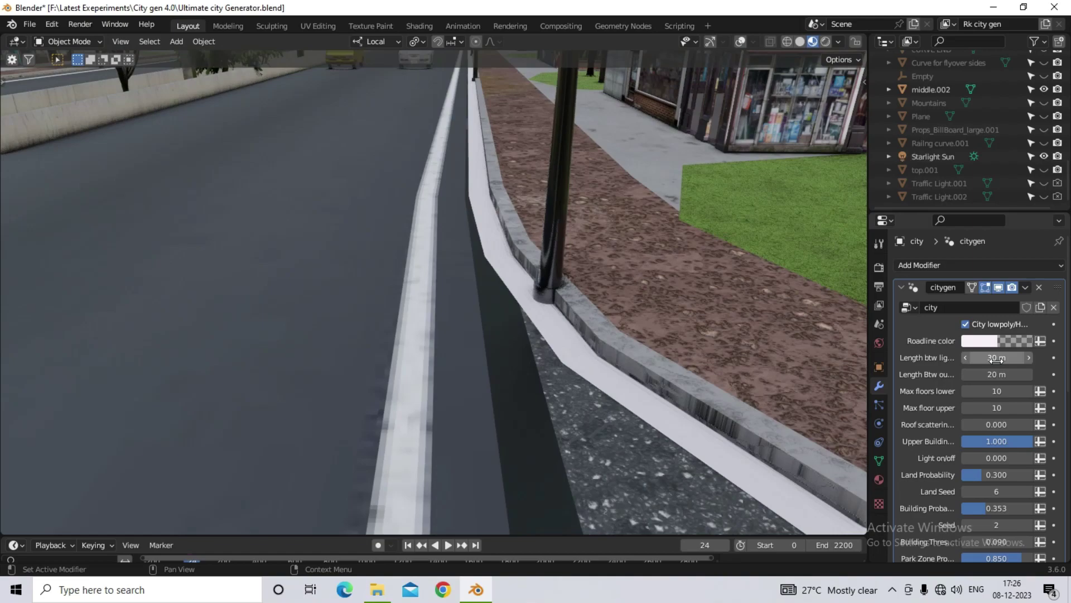
{"action": "left_click", "coordinate": [989, 340]}
{"action": "left_click", "coordinate": [932, 229]}
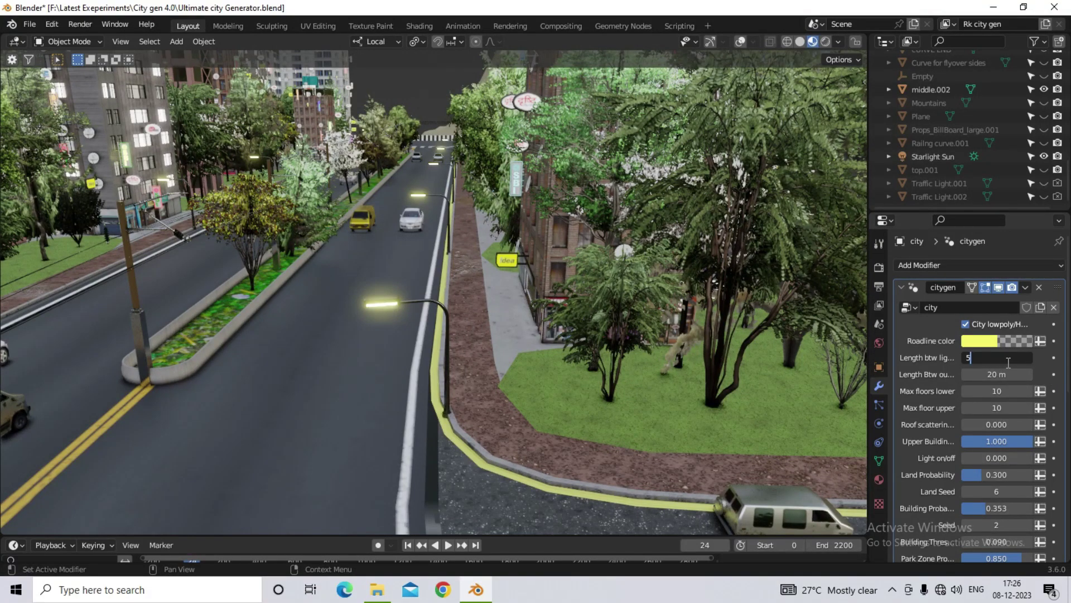
Step: Try a length of 50 m between the street lights, and set it to 40 m
{"action": "key", "text": "Return"}
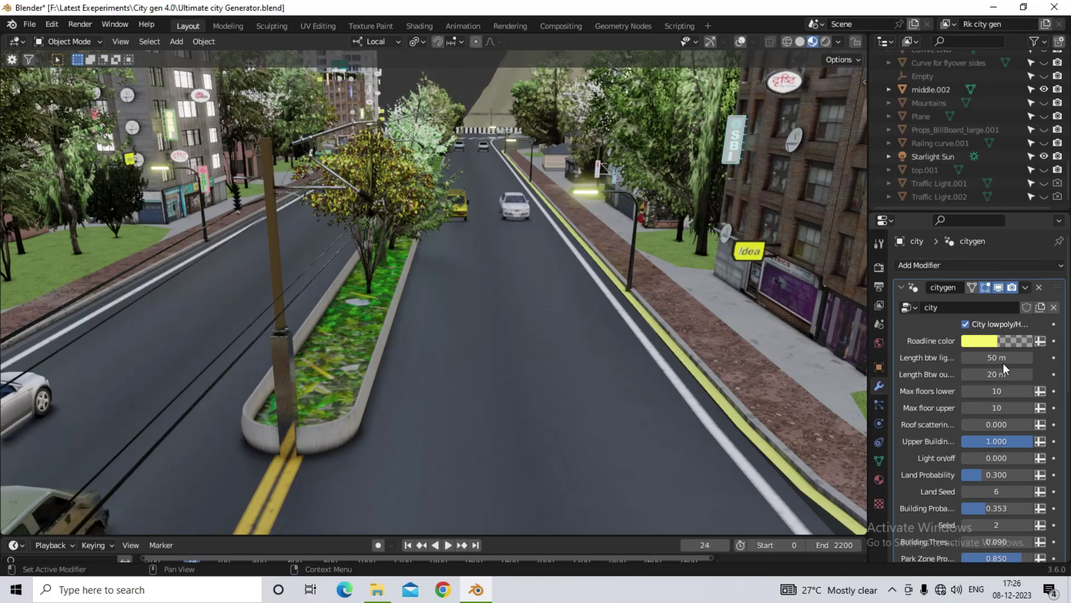
{"action": "key", "text": "Return"}
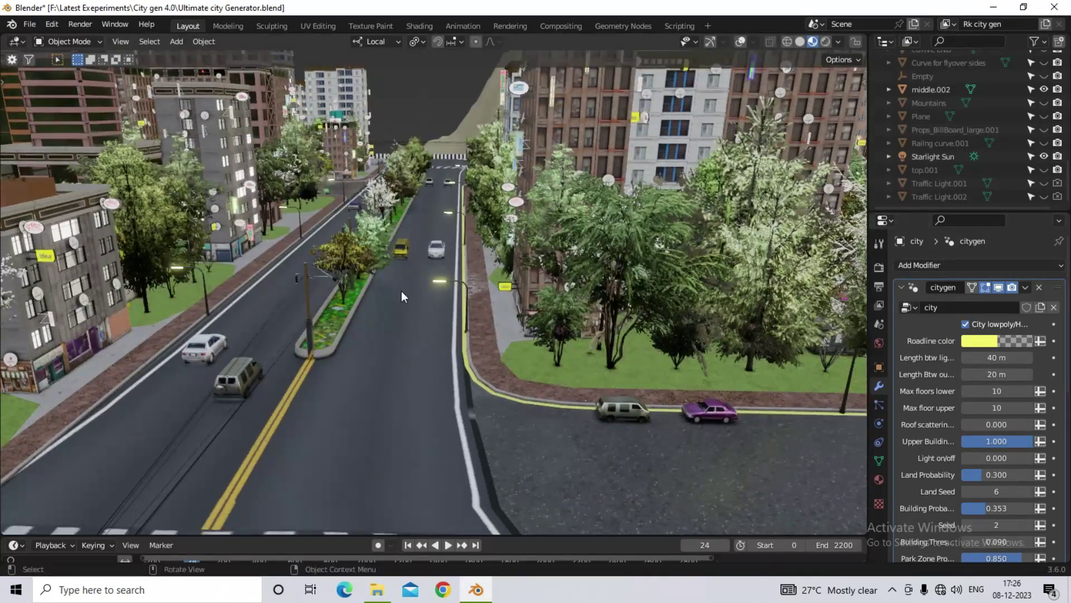
{"action": "scroll", "coordinate": [352, 321], "scroll_direction": "up", "scroll_amount": 3}
{"action": "middle_click_drag", "start_coordinate": [305, 352], "coordinate": [234, 313], "text": "shift"}
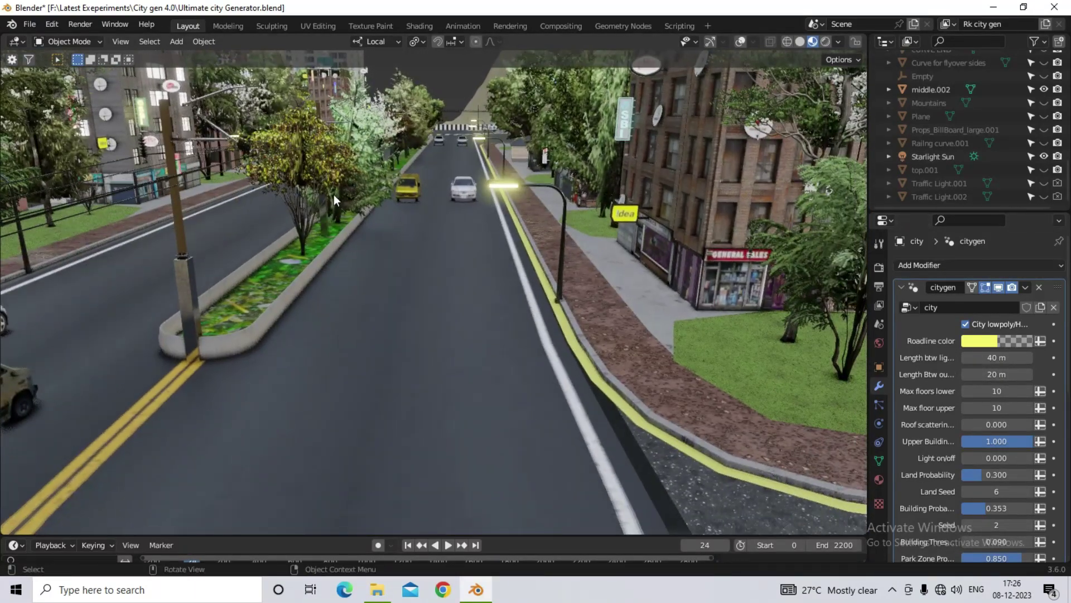
Step: Set the spacing of the poles along the city's outer road to 50 m
{"action": "scroll", "coordinate": [368, 284], "scroll_direction": "down", "scroll_amount": 1}
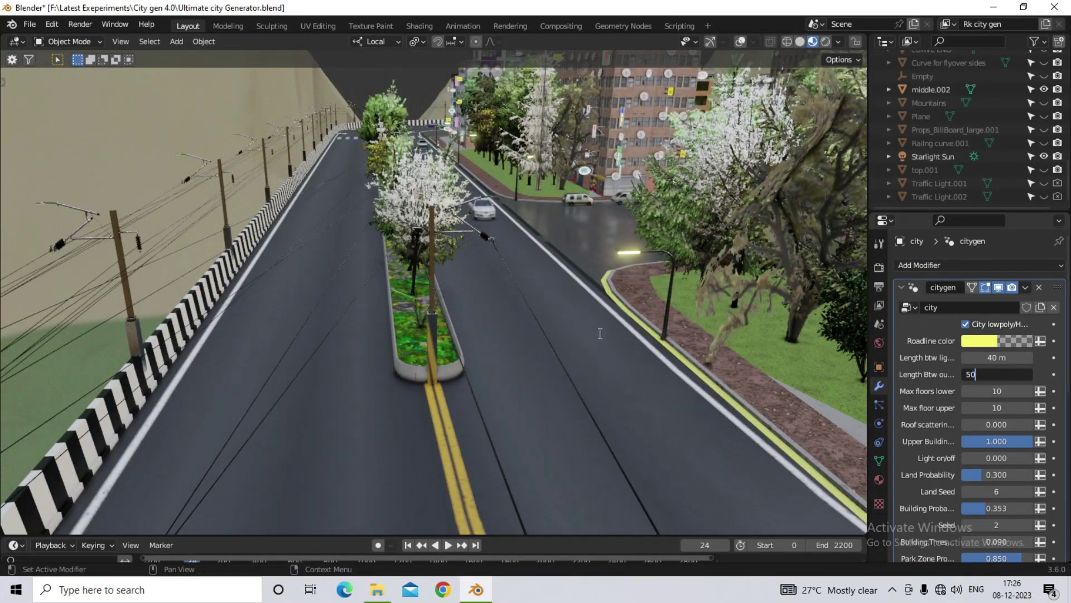
{"action": "left_click", "coordinate": [455, 304]}
{"action": "middle_click_drag", "start_coordinate": [377, 329], "coordinate": [343, 330], "text": "shift"}
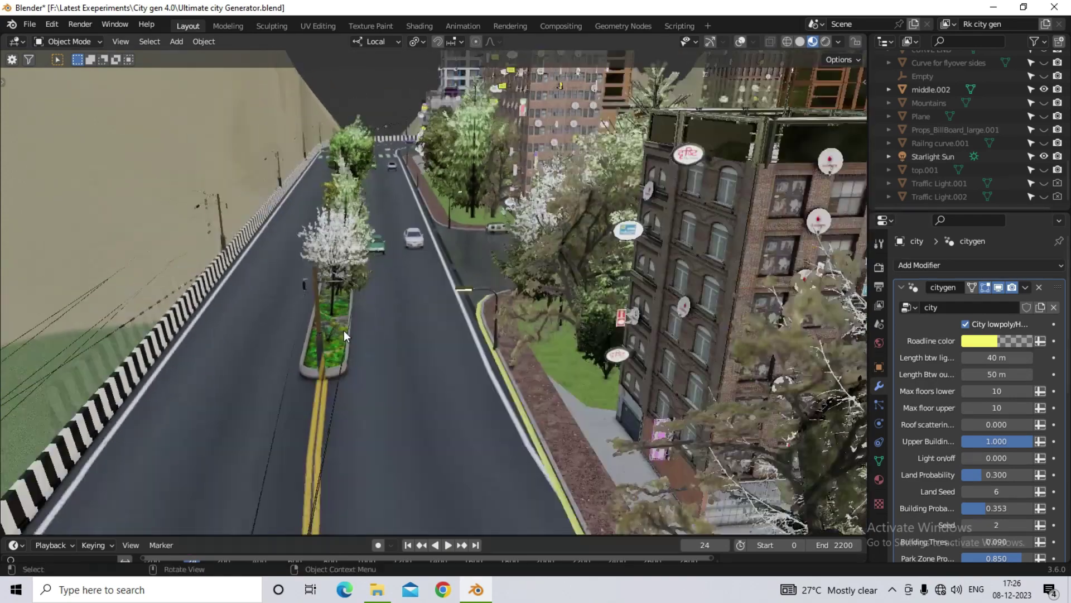
Step: Set the spacing of the poles along the city's outer road to 80 m and view them at street level
{"action": "scroll", "coordinate": [343, 330], "scroll_direction": "down", "scroll_amount": 2}
{"action": "middle_click_drag", "start_coordinate": [602, 441], "coordinate": [521, 404], "text": "shift"}
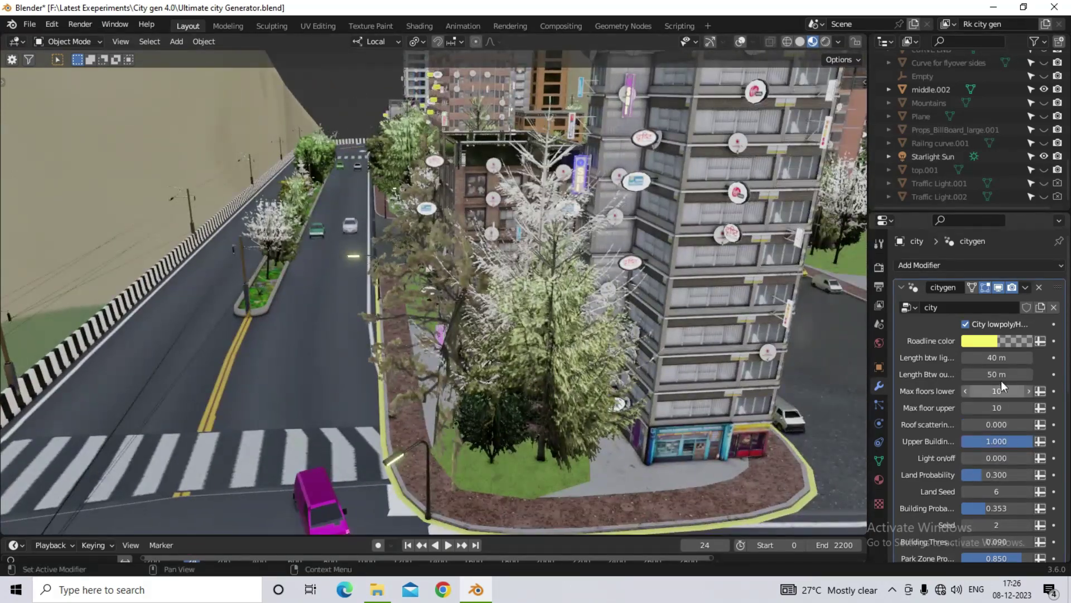
{"action": "key", "text": "Return"}
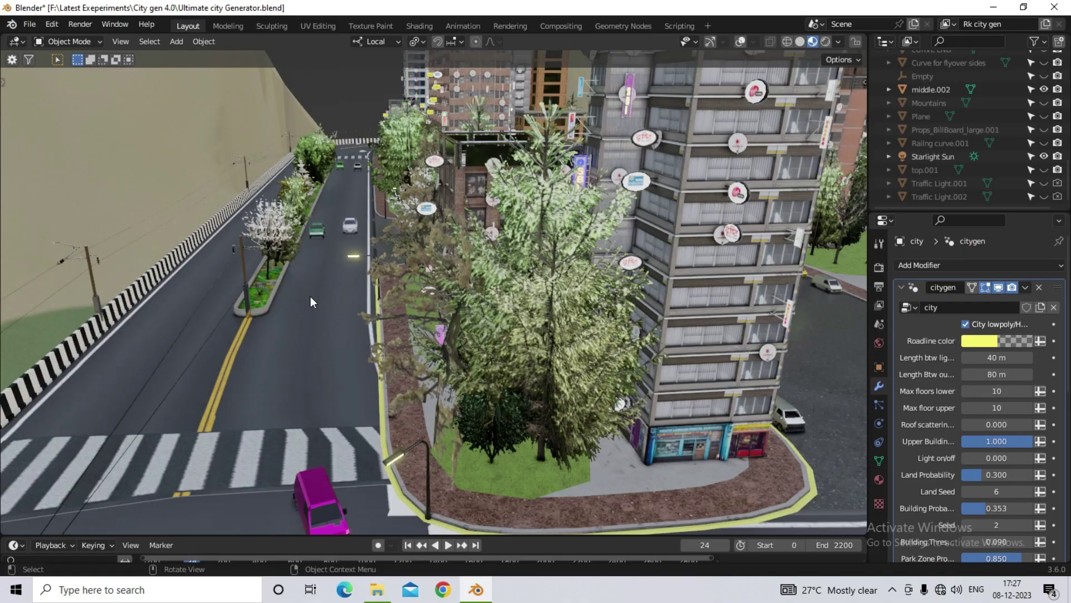
{"action": "middle_click_drag", "start_coordinate": [310, 296], "coordinate": [371, 306]}
{"action": "scroll", "coordinate": [372, 307], "scroll_direction": "up", "scroll_amount": 3}
{"action": "middle_click_drag", "start_coordinate": [300, 286], "coordinate": [157, 87], "text": "shift"}
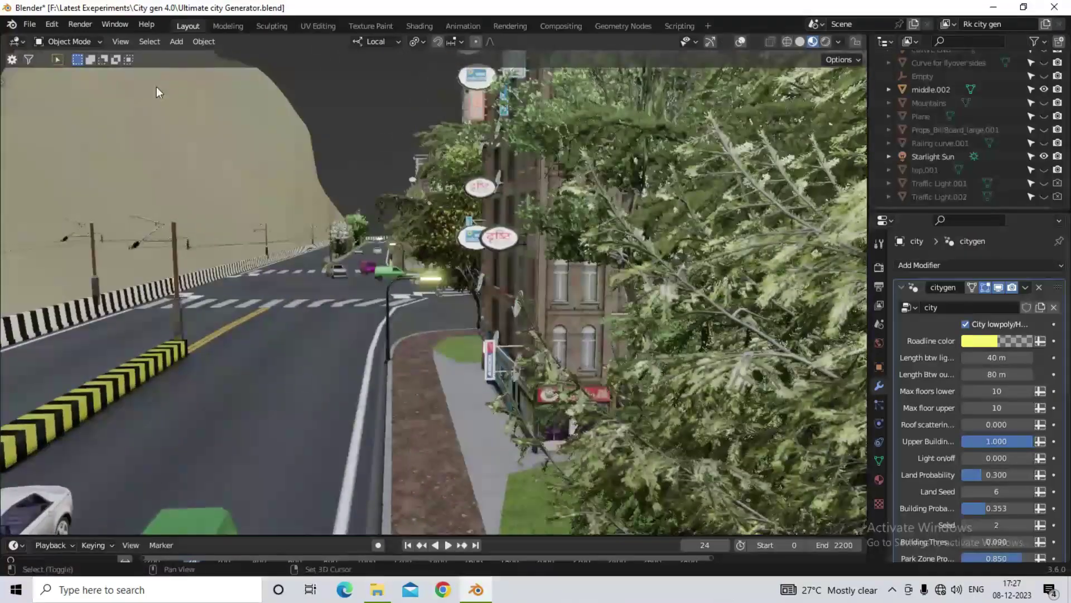
{"action": "middle_click_drag", "start_coordinate": [203, 259], "coordinate": [293, 290], "text": "shift"}
{"action": "scroll", "coordinate": [386, 269], "scroll_direction": "down", "scroll_amount": 4}
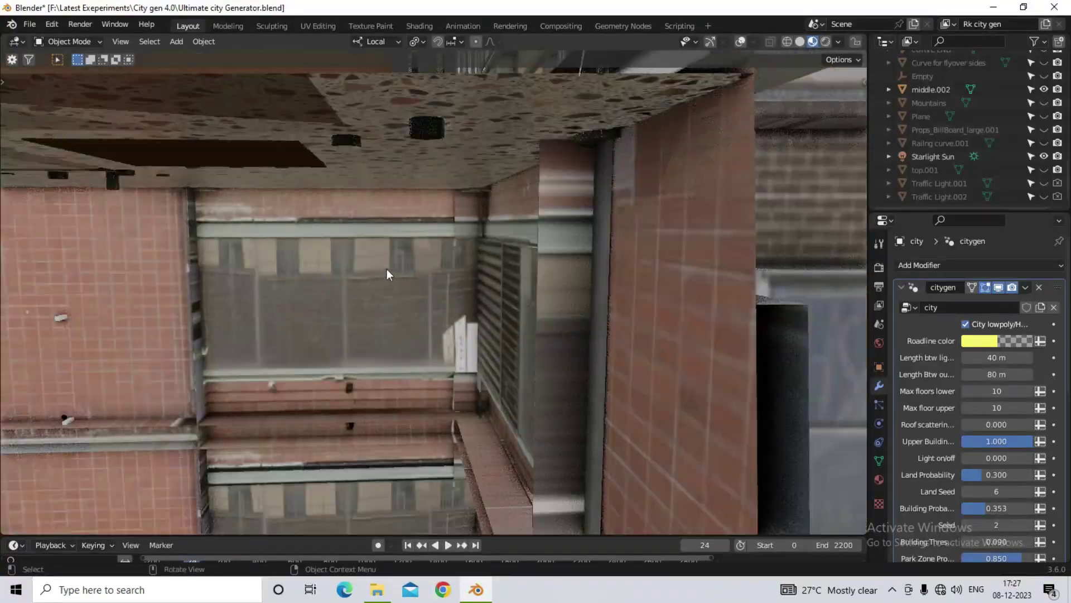
Step: Set the citygen modifier's maximum floors to 5 for both the lower and upper building parts
{"action": "middle_click_drag", "start_coordinate": [387, 269], "coordinate": [385, 320]}
{"action": "scroll", "coordinate": [435, 319], "scroll_direction": "down", "scroll_amount": 4}
{"action": "middle_click_drag", "start_coordinate": [491, 318], "coordinate": [352, 258], "text": "shift"}
{"action": "scroll", "coordinate": [636, 299], "scroll_direction": "up", "scroll_amount": 3}
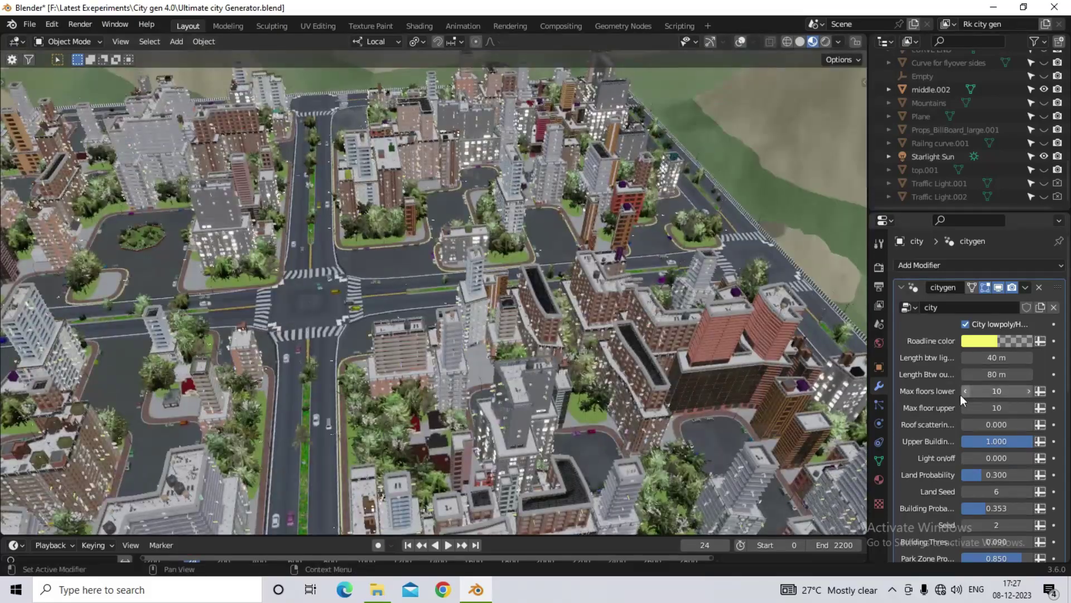
{"action": "middle_click_drag", "start_coordinate": [809, 357], "coordinate": [710, 341]}
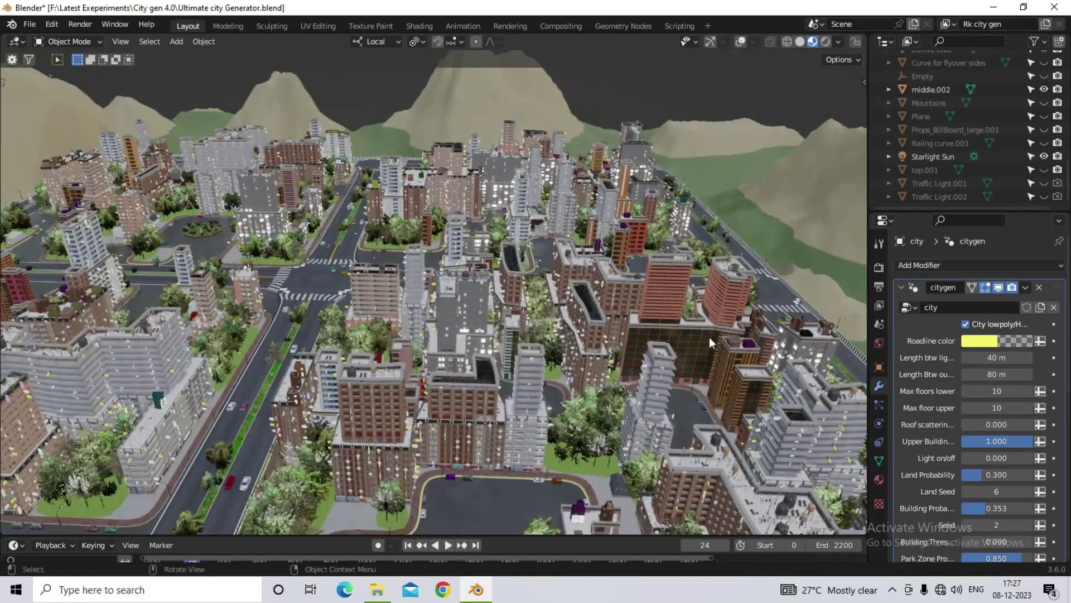
{"action": "scroll", "coordinate": [733, 340], "scroll_direction": "up", "scroll_amount": 4}
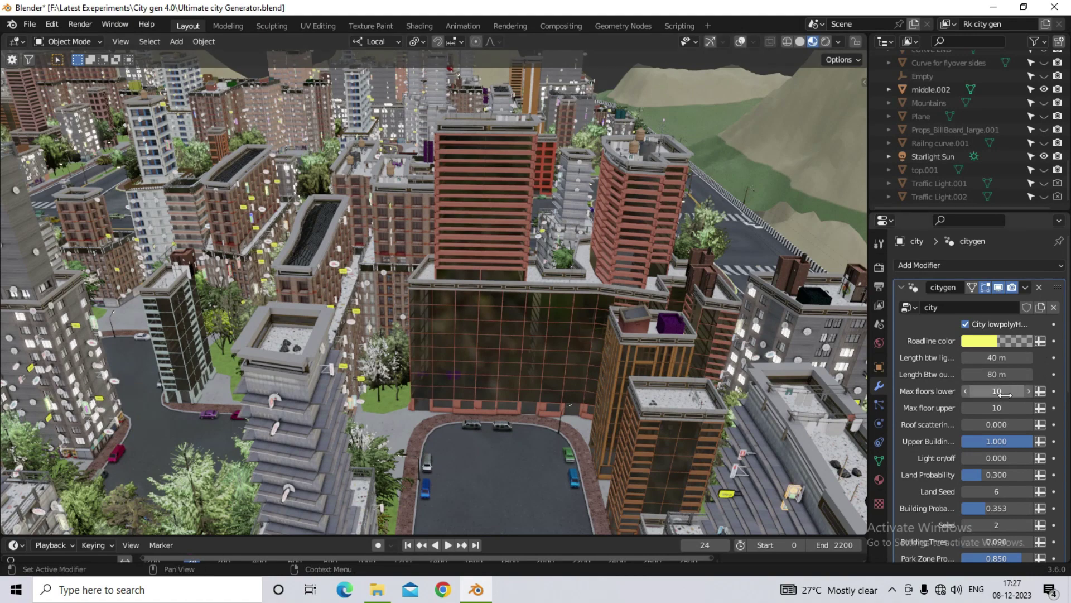
{"action": "key", "text": "Return"}
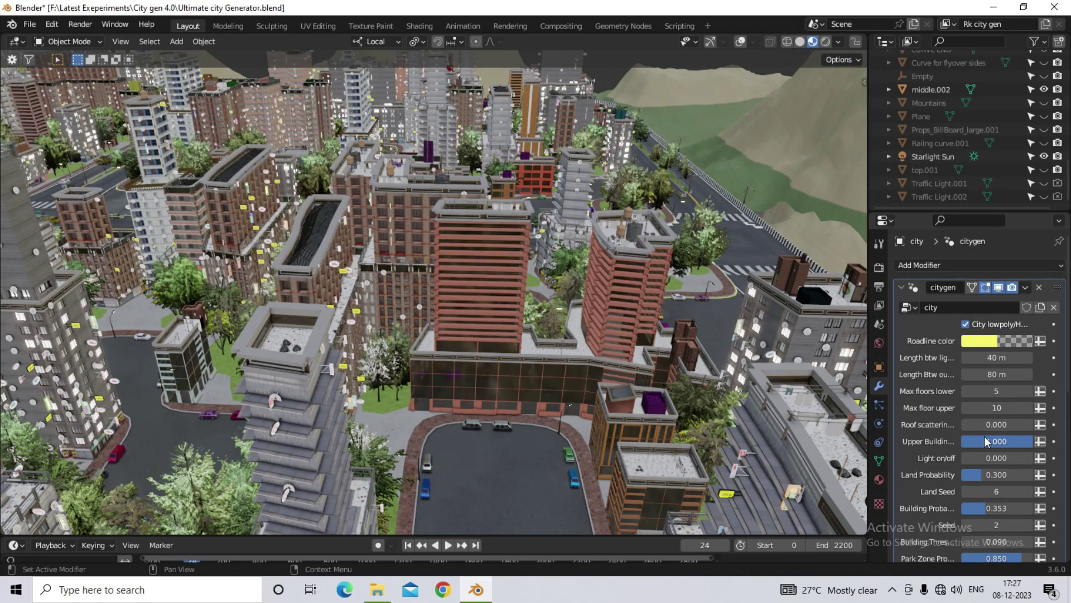
{"action": "type", "text": "5"}
{"action": "key", "text": "Return"}
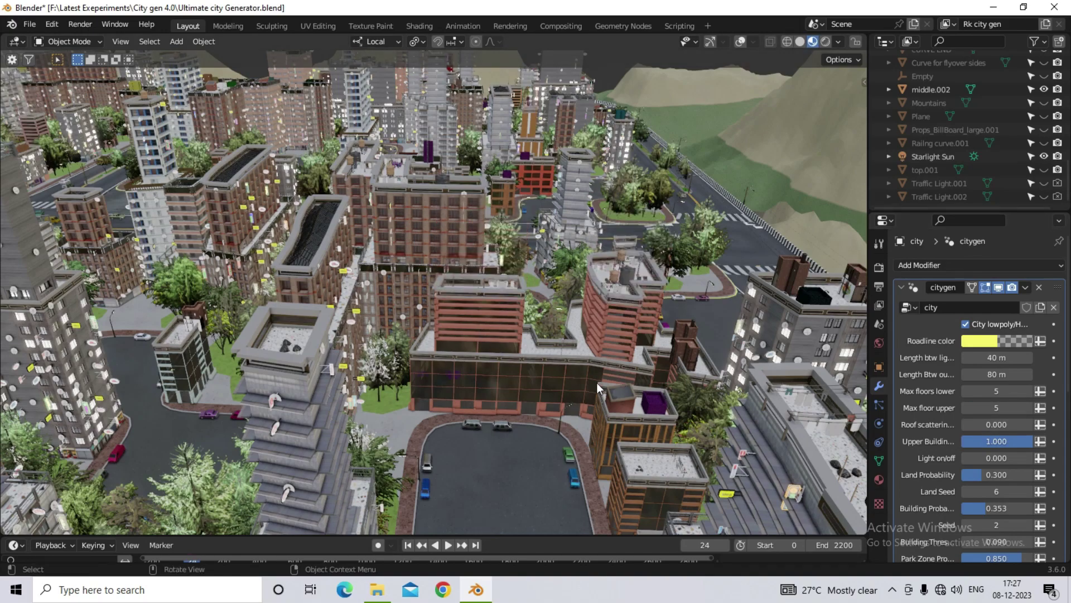
Step: Set the citygen modifier's roof scattering value to 0.6 while viewing a large building's rooftop
{"action": "middle_click_drag", "start_coordinate": [597, 382], "coordinate": [611, 350]}
{"action": "scroll", "coordinate": [611, 350], "scroll_direction": "down", "scroll_amount": 6}
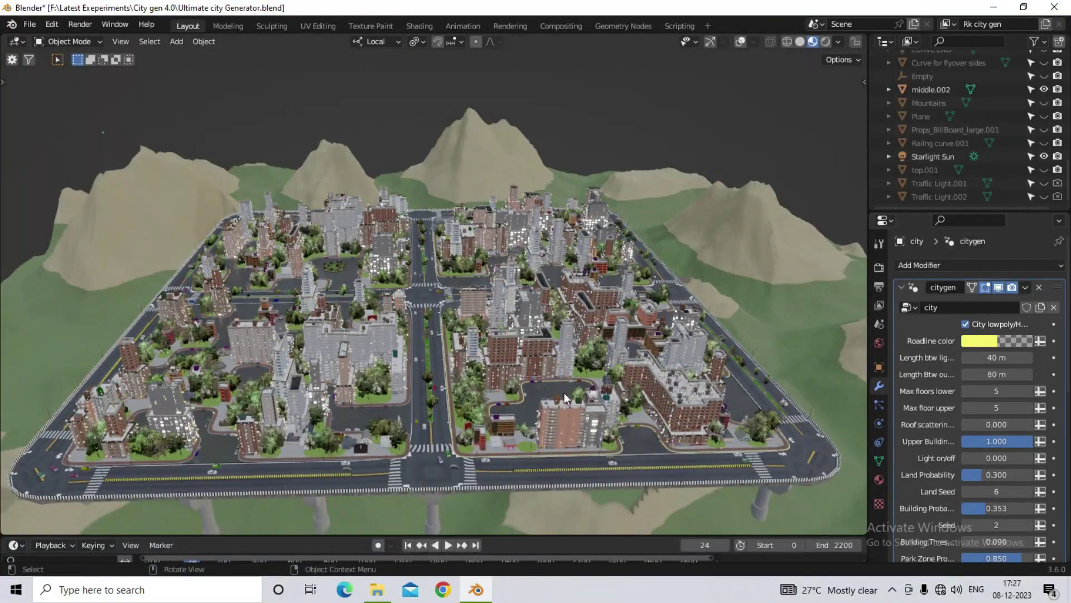
{"action": "scroll", "coordinate": [731, 354], "scroll_direction": "up", "scroll_amount": 5}
{"action": "middle_click_drag", "start_coordinate": [786, 392], "coordinate": [434, 292], "text": "shift"}
{"action": "scroll", "coordinate": [499, 342], "scroll_direction": "up", "scroll_amount": 3}
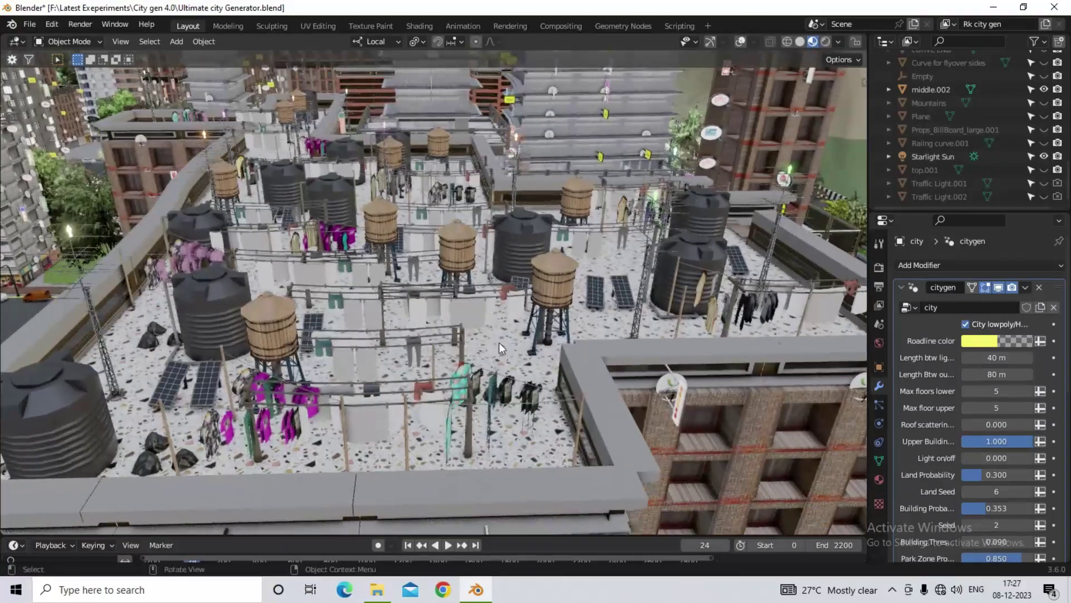
{"action": "left_click", "coordinate": [990, 422]}
{"action": "type", "text": "0.6"}
{"action": "key", "text": "Return"}
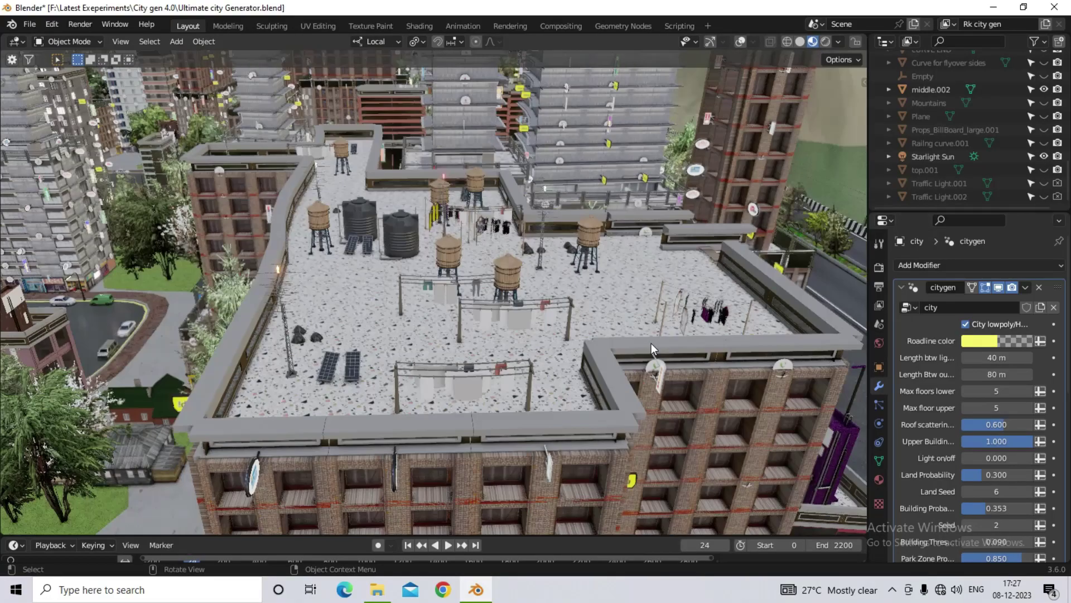
Step: Examine the water tanks, clotheslines, antennas and solar panels scattered on the city's rooftops
{"action": "scroll", "coordinate": [661, 340], "scroll_direction": "up", "scroll_amount": 4}
{"action": "scroll", "coordinate": [665, 339], "scroll_direction": "down", "scroll_amount": 5}
{"action": "middle_click_drag", "start_coordinate": [665, 339], "coordinate": [629, 361], "text": "shift"}
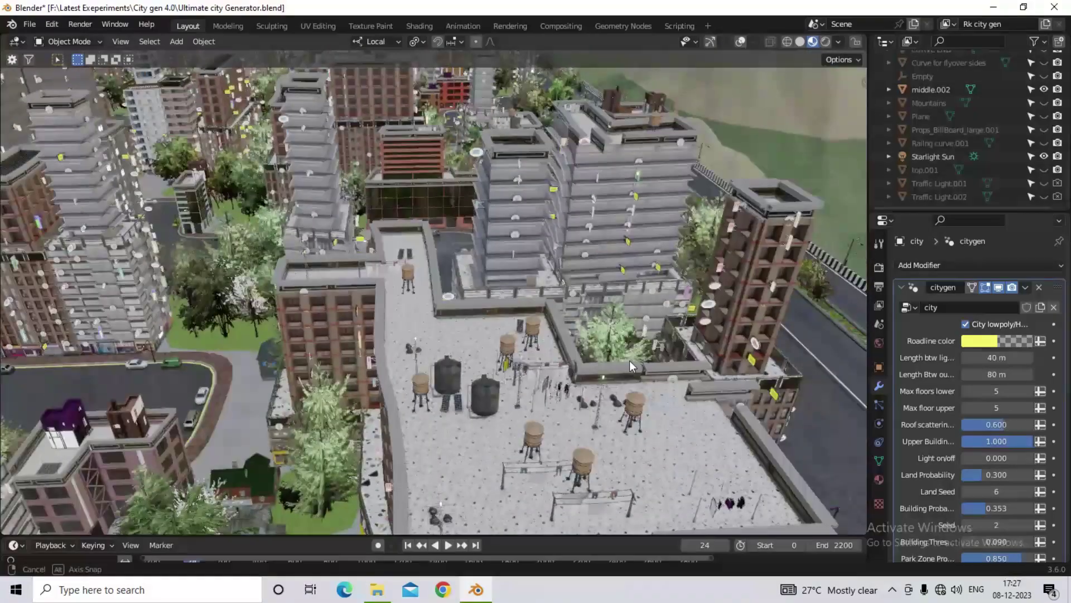
{"action": "scroll", "coordinate": [563, 366], "scroll_direction": "down", "scroll_amount": 4}
{"action": "middle_click_drag", "start_coordinate": [563, 366], "coordinate": [391, 404]}
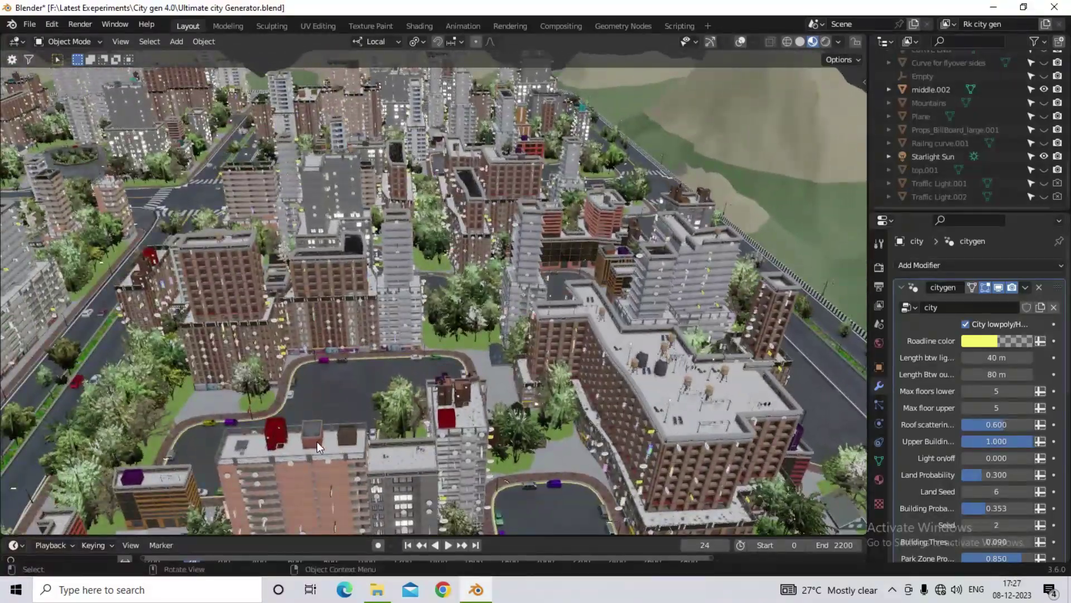
{"action": "scroll", "coordinate": [317, 440], "scroll_direction": "up", "scroll_amount": 3}
{"action": "middle_click_drag", "start_coordinate": [671, 300], "coordinate": [537, 353], "text": "shift"}
{"action": "scroll", "coordinate": [738, 190], "scroll_direction": "up", "scroll_amount": 4}
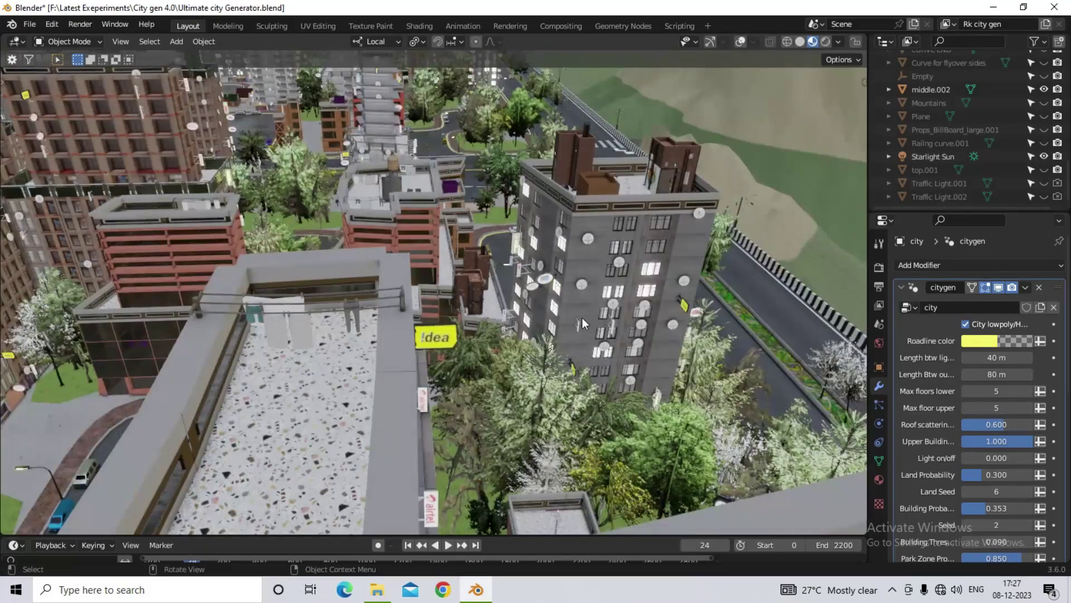
{"action": "scroll", "coordinate": [581, 317], "scroll_direction": "down", "scroll_amount": 8}
{"action": "scroll", "coordinate": [521, 464], "scroll_direction": "up", "scroll_amount": 7}
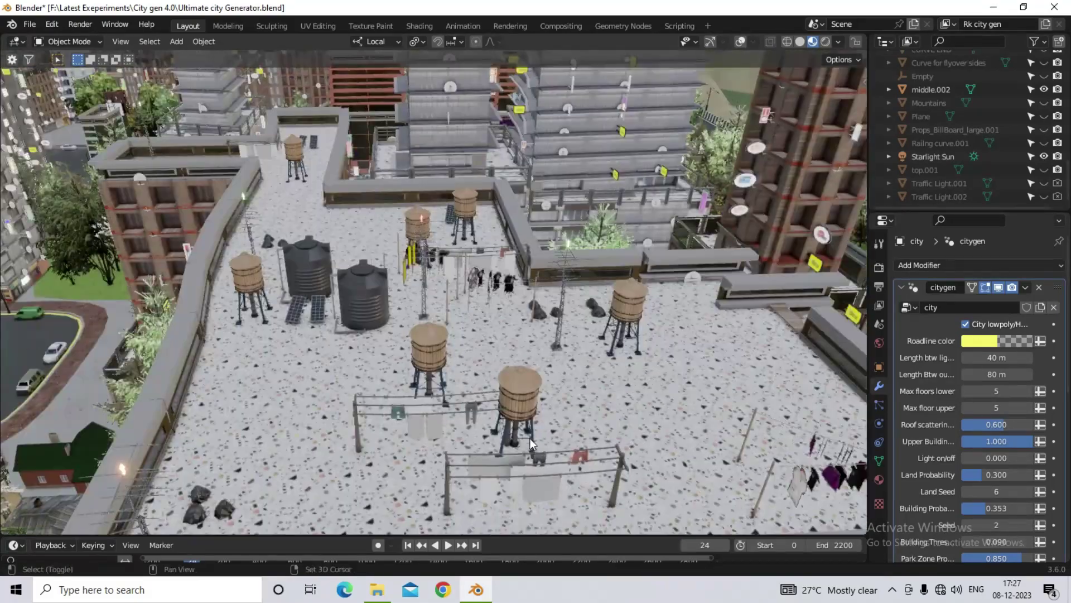
{"action": "middle_click_drag", "start_coordinate": [530, 438], "coordinate": [729, 310], "text": "shift"}
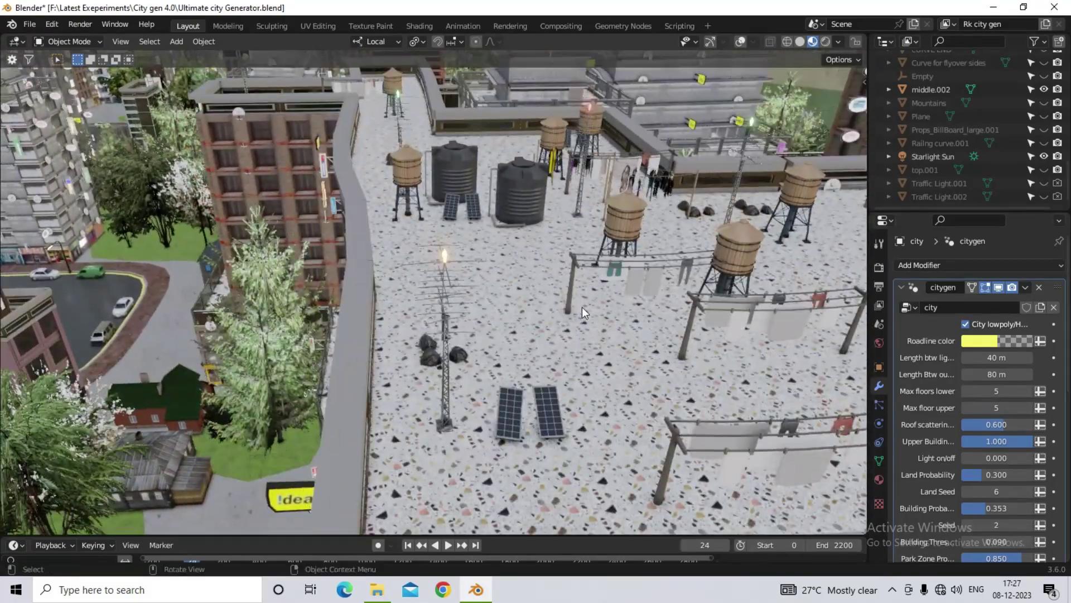
Step: Try an upper building value of 0 in the citygen modifier
{"action": "scroll", "coordinate": [956, 363], "scroll_direction": "down", "scroll_amount": 3}
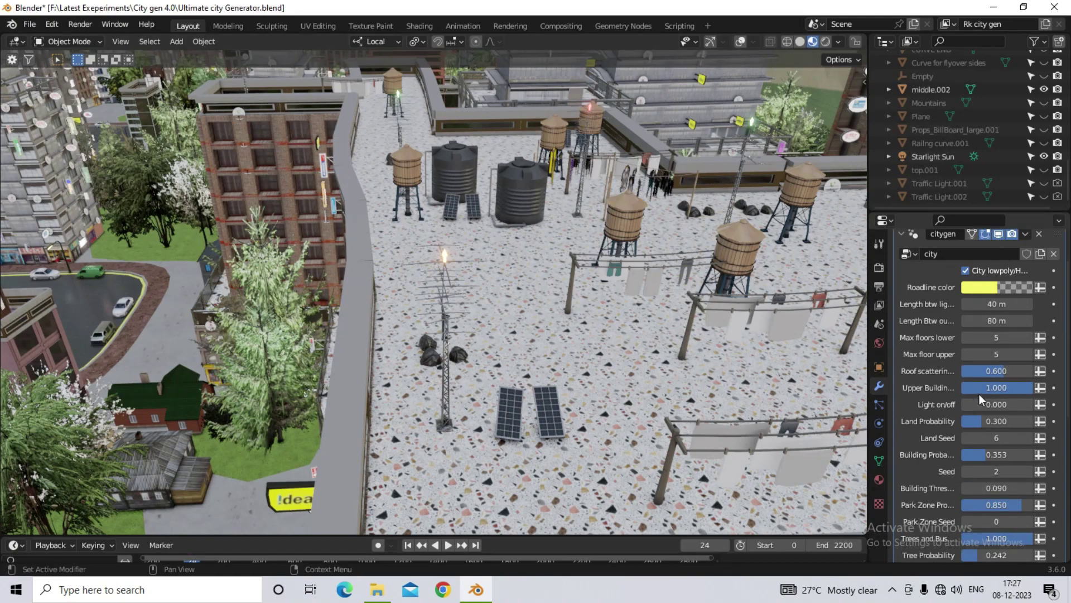
{"action": "scroll", "coordinate": [627, 370], "scroll_direction": "down", "scroll_amount": 10}
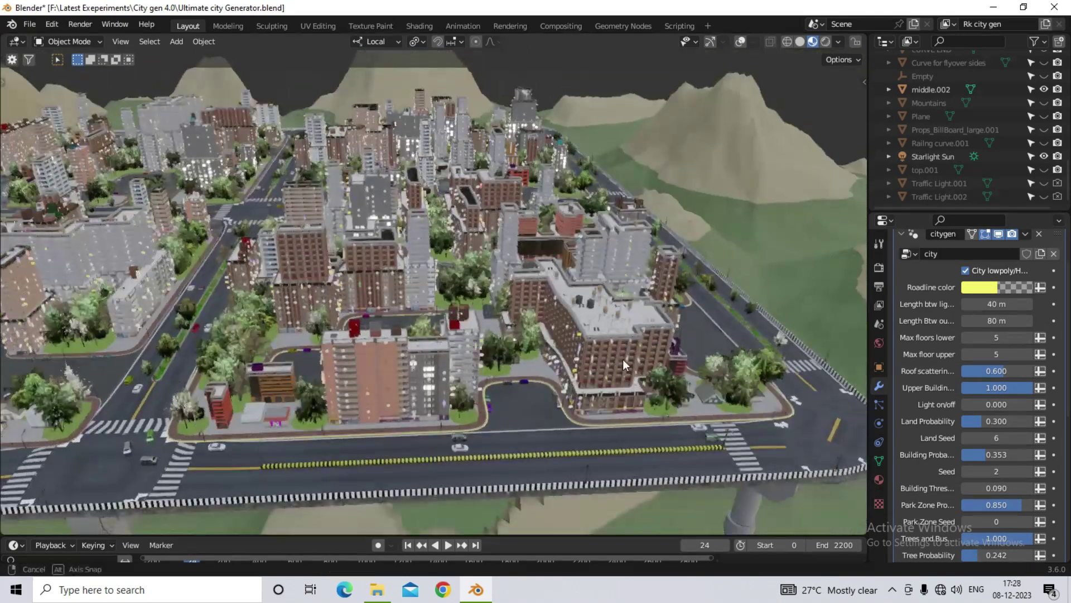
{"action": "middle_click_drag", "start_coordinate": [622, 359], "coordinate": [659, 357]}
{"action": "scroll", "coordinate": [521, 288], "scroll_direction": "up", "scroll_amount": 6}
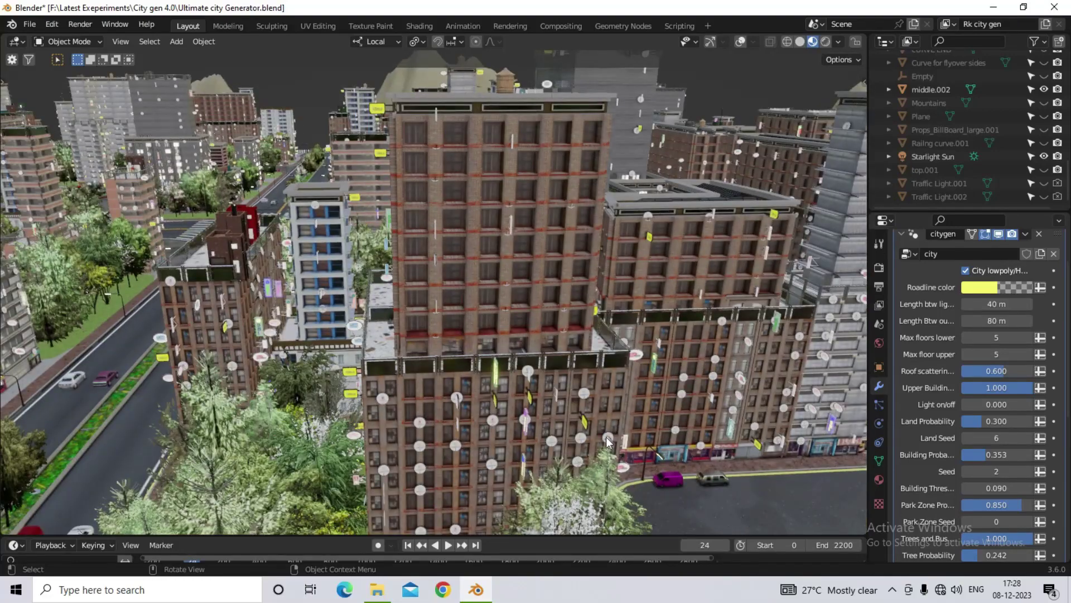
{"action": "scroll", "coordinate": [533, 286], "scroll_direction": "down", "scroll_amount": 4}
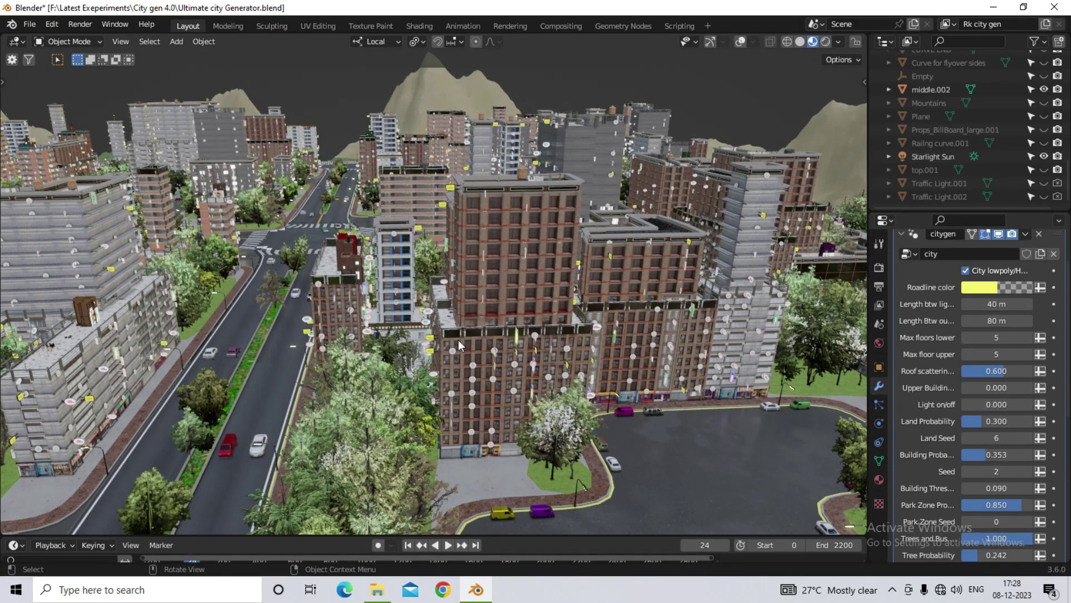
Step: Inspect buildings across several city blocks with the upper building value at 0
{"action": "scroll", "coordinate": [458, 340], "scroll_direction": "down", "scroll_amount": 4}
{"action": "middle_click_drag", "start_coordinate": [358, 284], "coordinate": [382, 282]}
{"action": "scroll", "coordinate": [383, 282], "scroll_direction": "up", "scroll_amount": 6}
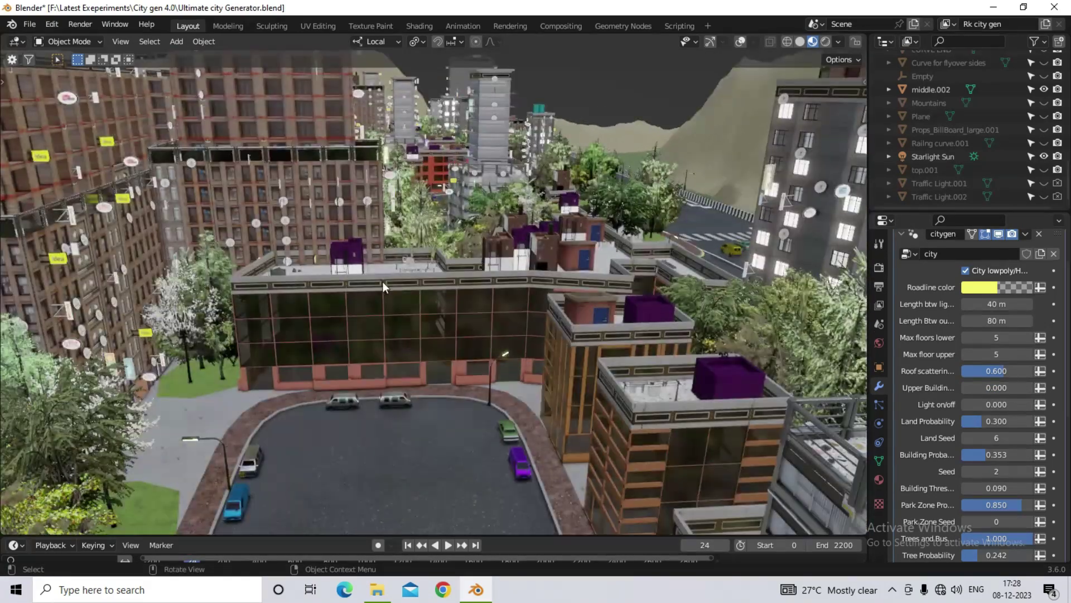
{"action": "scroll", "coordinate": [383, 287], "scroll_direction": "down", "scroll_amount": 8}
{"action": "scroll", "coordinate": [195, 358], "scroll_direction": "down", "scroll_amount": 4}
{"action": "middle_click_drag", "start_coordinate": [194, 357], "coordinate": [624, 412], "text": "shift"}
{"action": "scroll", "coordinate": [247, 289], "scroll_direction": "up", "scroll_amount": 6}
{"action": "middle_click_drag", "start_coordinate": [318, 281], "coordinate": [335, 268], "text": "shift"}
{"action": "scroll", "coordinate": [152, 255], "scroll_direction": "up", "scroll_amount": 6}
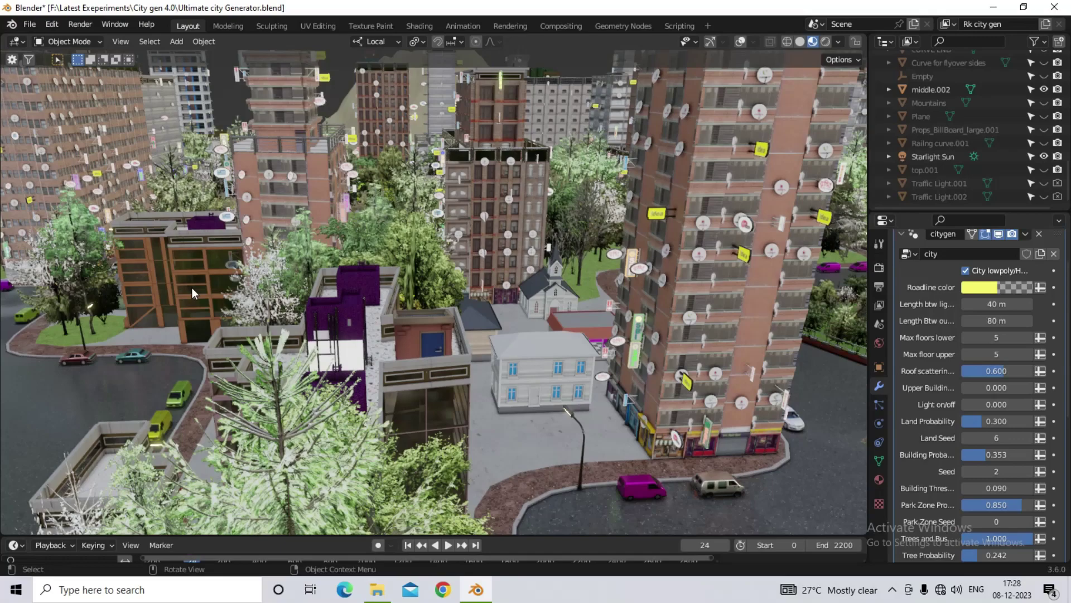
{"action": "scroll", "coordinate": [192, 287], "scroll_direction": "down", "scroll_amount": 4}
{"action": "middle_click_drag", "start_coordinate": [192, 286], "coordinate": [521, 300], "text": "shift"}
{"action": "scroll", "coordinate": [333, 321], "scroll_direction": "down", "scroll_amount": 4}
{"action": "scroll", "coordinate": [640, 388], "scroll_direction": "down", "scroll_amount": 1}
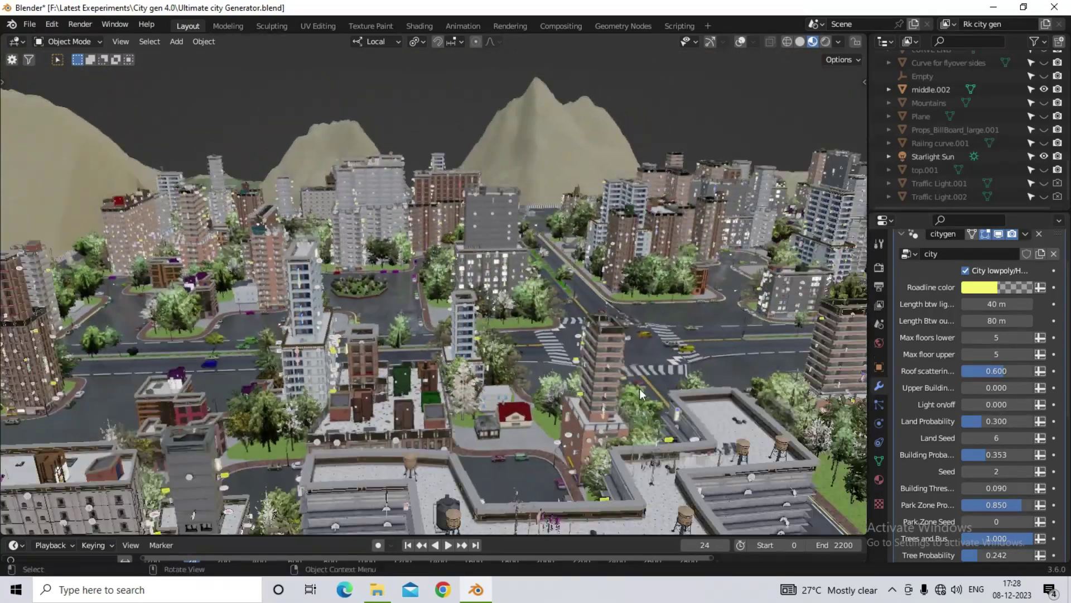
{"action": "scroll", "coordinate": [639, 388], "scroll_direction": "down", "scroll_amount": 3}
{"action": "middle_click_drag", "start_coordinate": [640, 388], "coordinate": [474, 388], "text": "shift"}
{"action": "middle_click_drag", "start_coordinate": [826, 402], "coordinate": [547, 397], "text": "shift"}
{"action": "scroll", "coordinate": [774, 410], "scroll_direction": "up", "scroll_amount": 2}
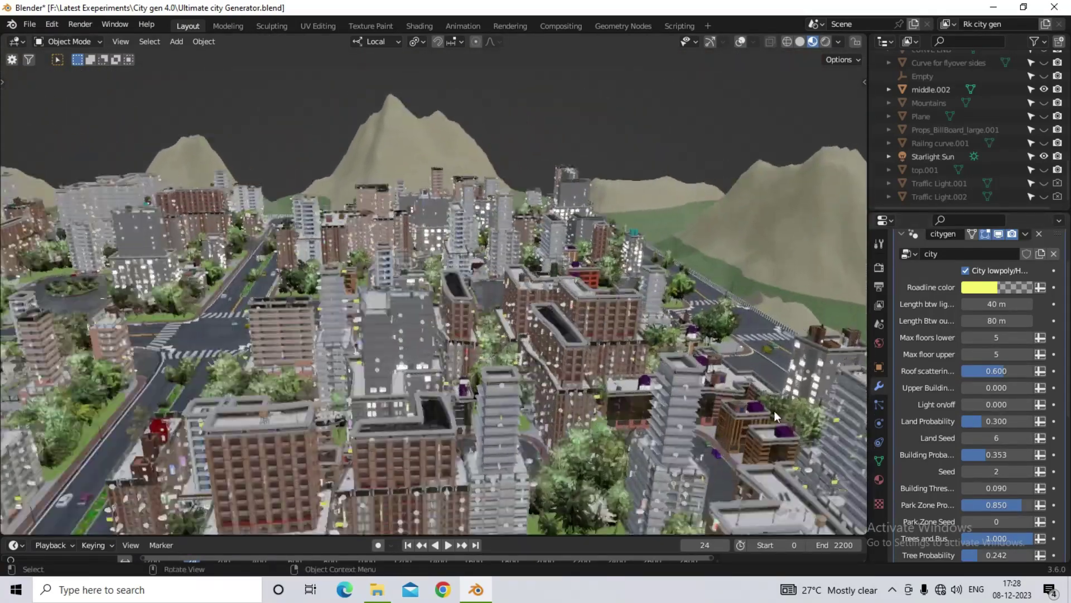
Step: Set the citygen modifier's upper building value back to 1
{"action": "scroll", "coordinate": [774, 411], "scroll_direction": "up", "scroll_amount": 5}
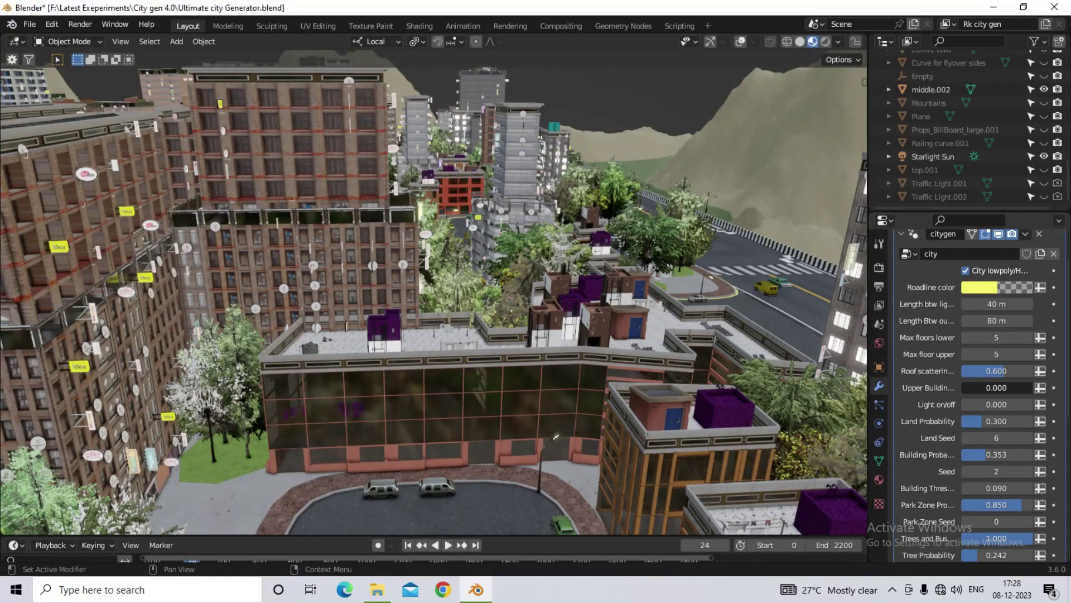
{"action": "left_click_drag", "start_coordinate": [996, 387], "coordinate": [1032, 387]}
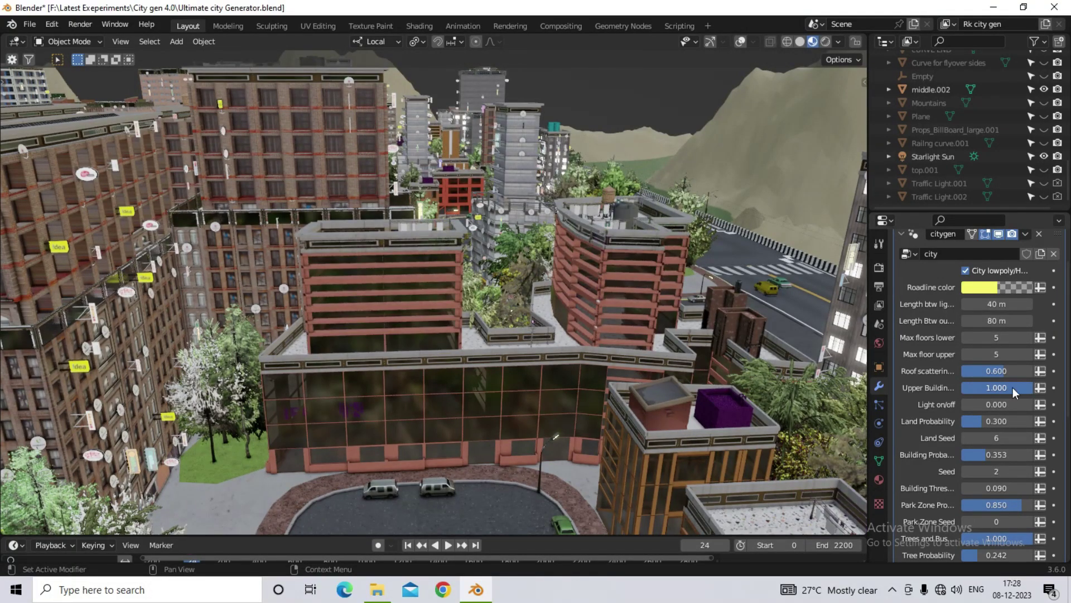
{"action": "scroll", "coordinate": [576, 362], "scroll_direction": "down", "scroll_amount": 8}
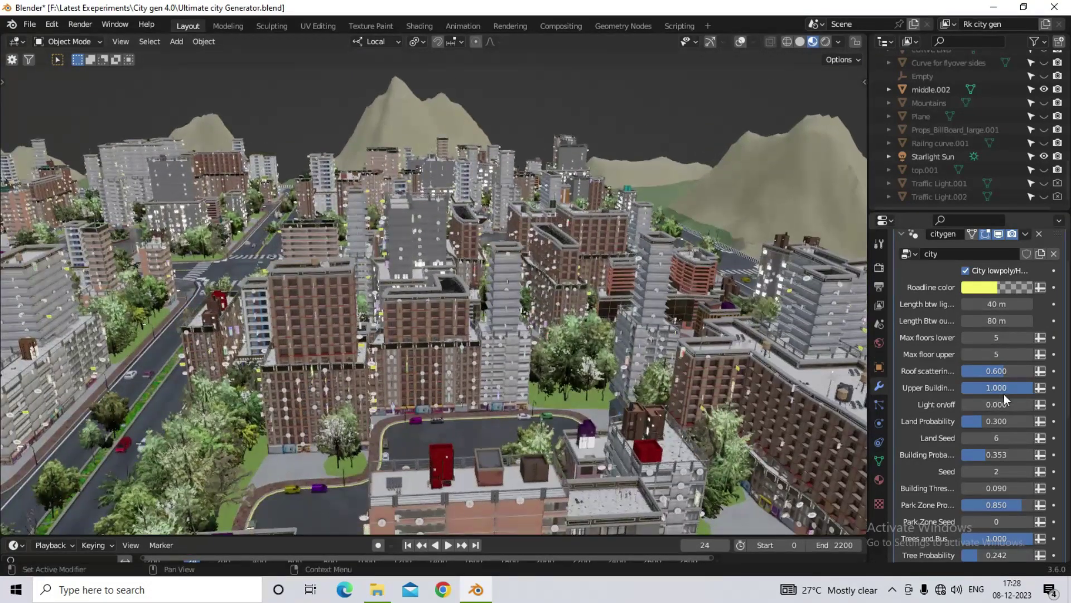
Step: Try the citygen modifier's Light on/off value on a roadside street light seen up close
{"action": "middle_click_drag", "start_coordinate": [435, 395], "coordinate": [534, 333]}
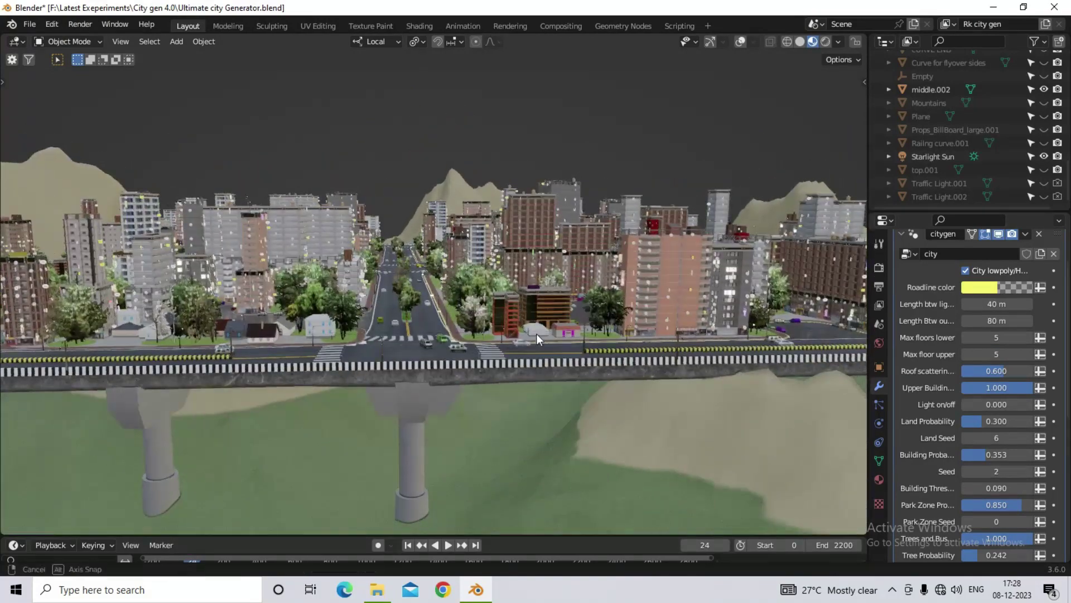
{"action": "scroll", "coordinate": [430, 319], "scroll_direction": "up", "scroll_amount": 4}
{"action": "scroll", "coordinate": [397, 311], "scroll_direction": "up", "scroll_amount": 6}
{"action": "middle_click_drag", "start_coordinate": [397, 311], "coordinate": [445, 334], "text": "shift"}
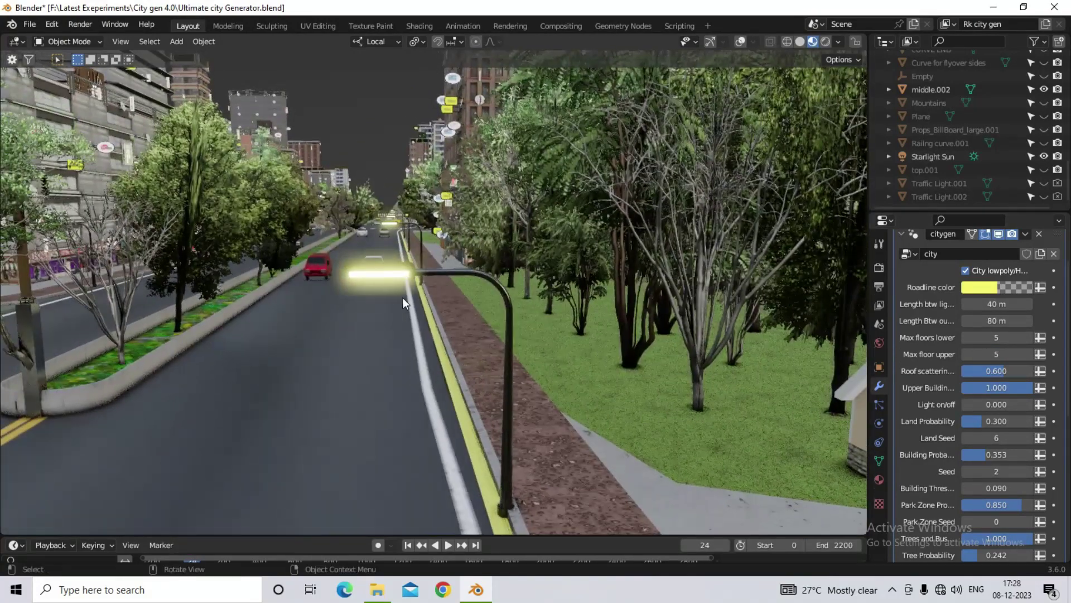
{"action": "scroll", "coordinate": [401, 274], "scroll_direction": "up", "scroll_amount": 2}
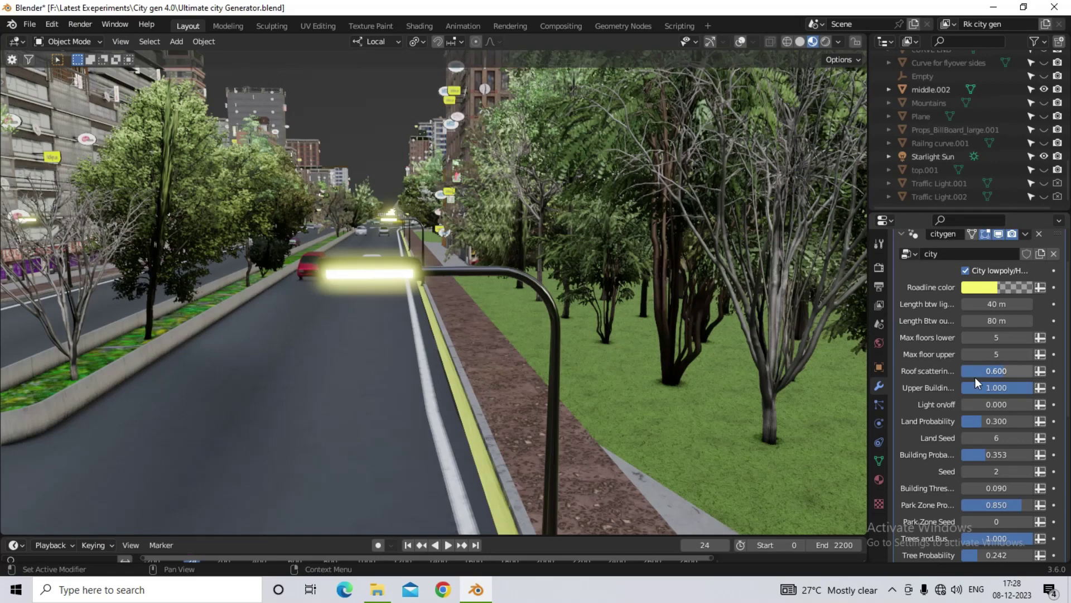
{"action": "mouse_move", "coordinate": [997, 405]}
{"action": "left_mouse_down"}
{"action": "mouse_move", "coordinate": [1049, 405]}
{"action": "mouse_move", "coordinate": [997, 405]}
{"action": "left_mouse_up"}
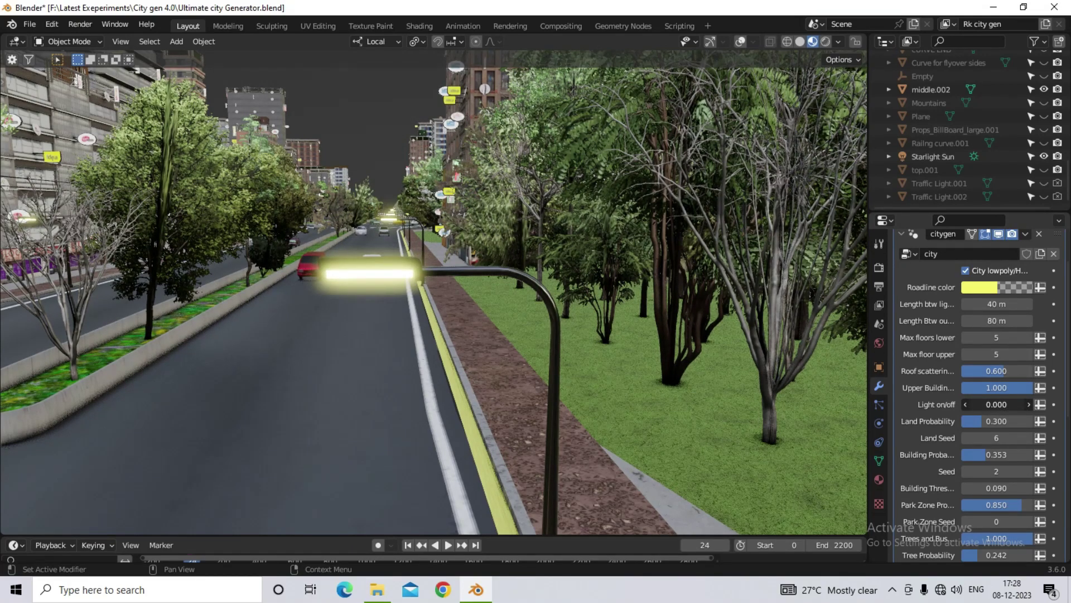
Step: Inspect the road grid and block layout across the whole city from above
{"action": "scroll", "coordinate": [485, 350], "scroll_direction": "down", "scroll_amount": 18}
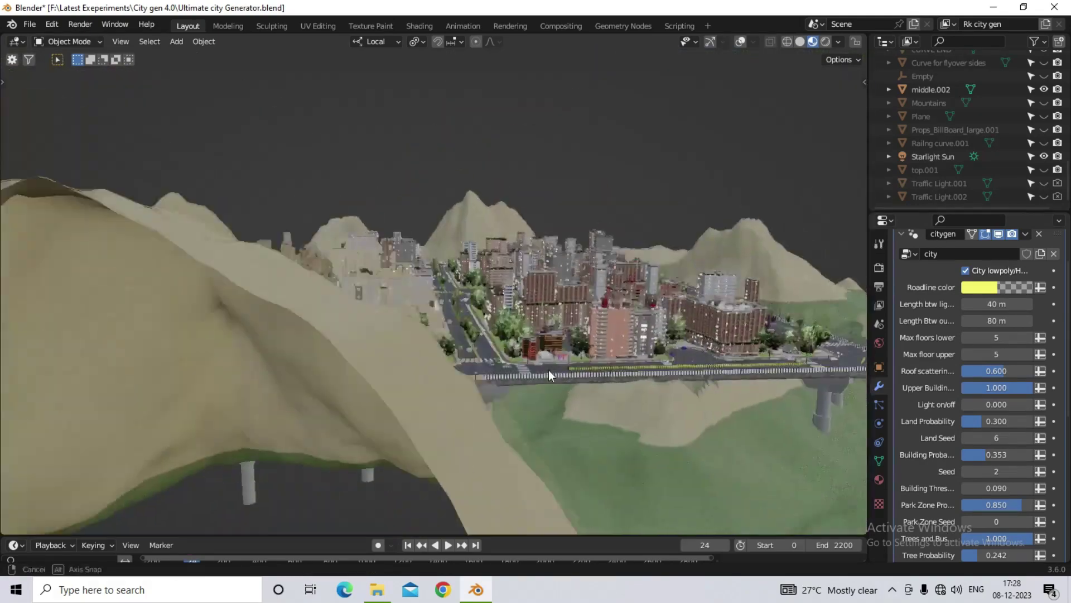
{"action": "middle_click_drag", "start_coordinate": [481, 323], "coordinate": [360, 253]}
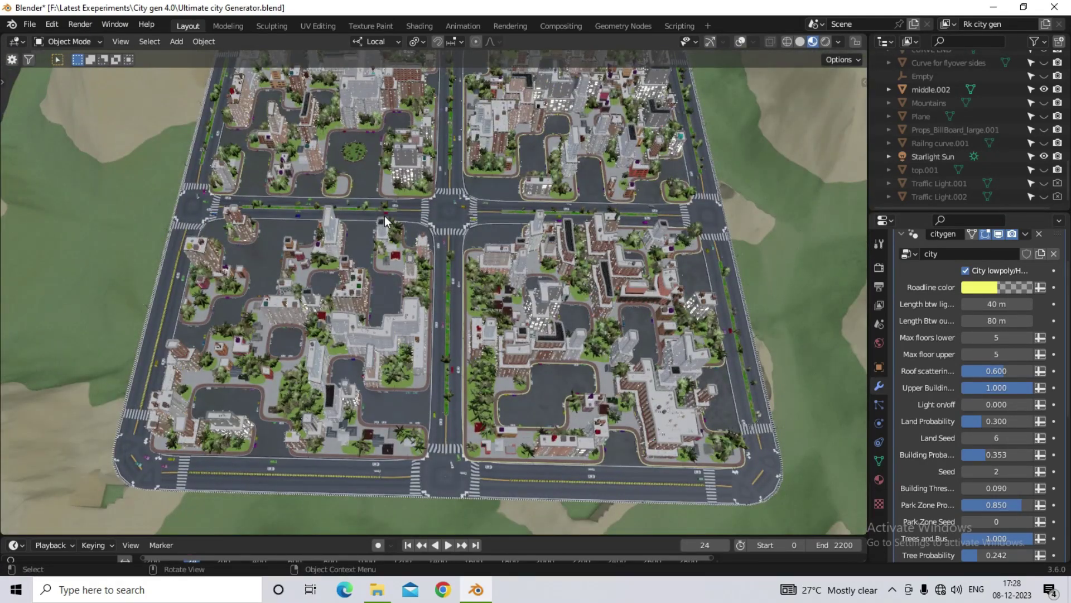
{"action": "middle_click_drag", "start_coordinate": [504, 320], "coordinate": [437, 352]}
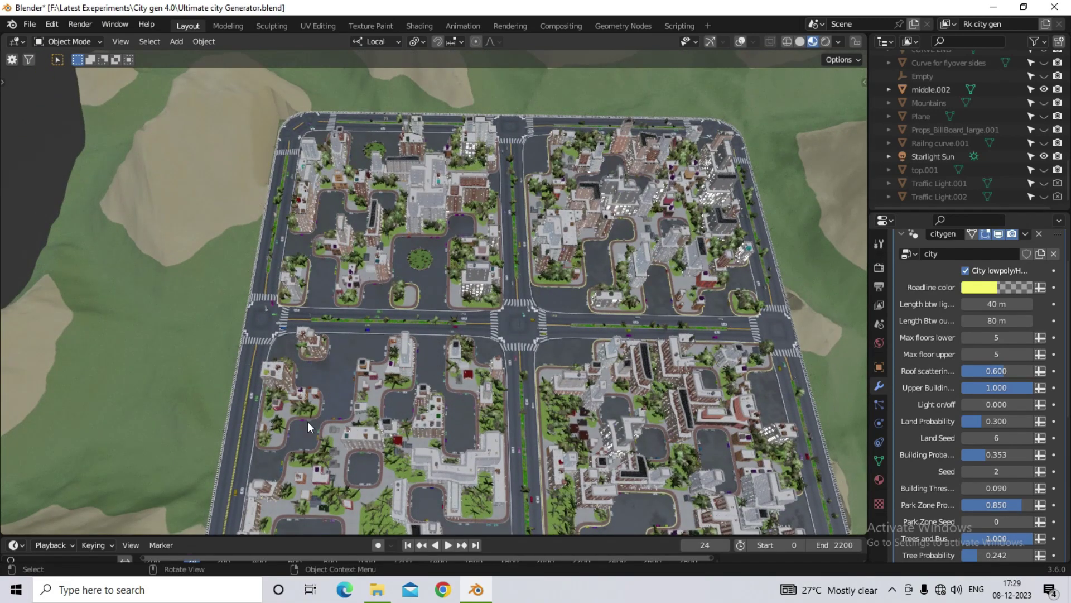
{"action": "middle_click_drag", "start_coordinate": [323, 449], "coordinate": [227, 306], "text": "shift"}
{"action": "scroll", "coordinate": [226, 306], "scroll_direction": "up", "scroll_amount": 7}
{"action": "scroll", "coordinate": [276, 325], "scroll_direction": "down", "scroll_amount": 8}
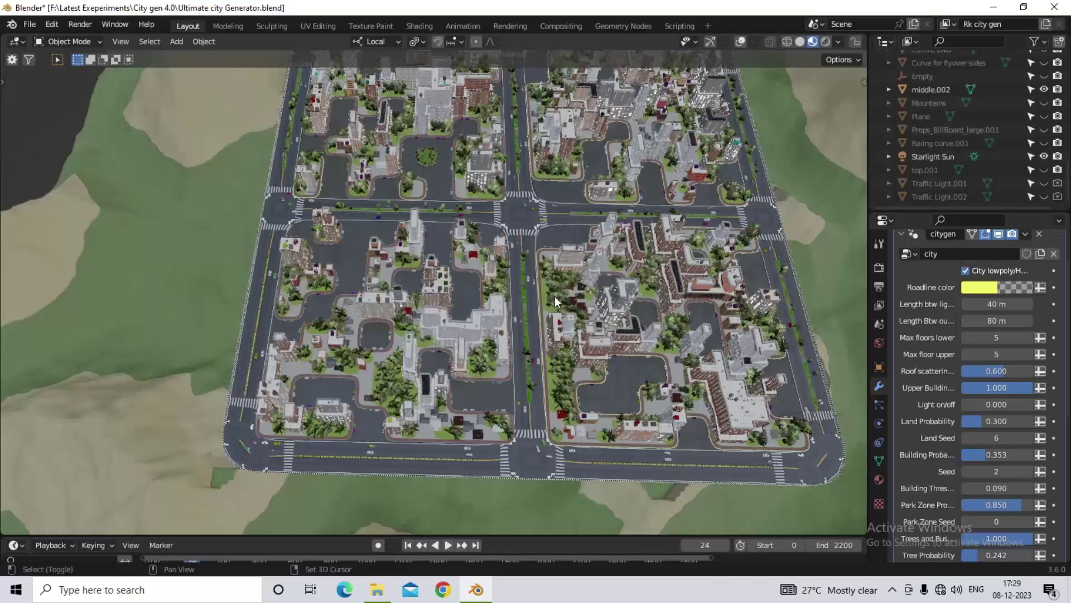
{"action": "middle_click_drag", "start_coordinate": [554, 296], "coordinate": [461, 334], "text": "shift"}
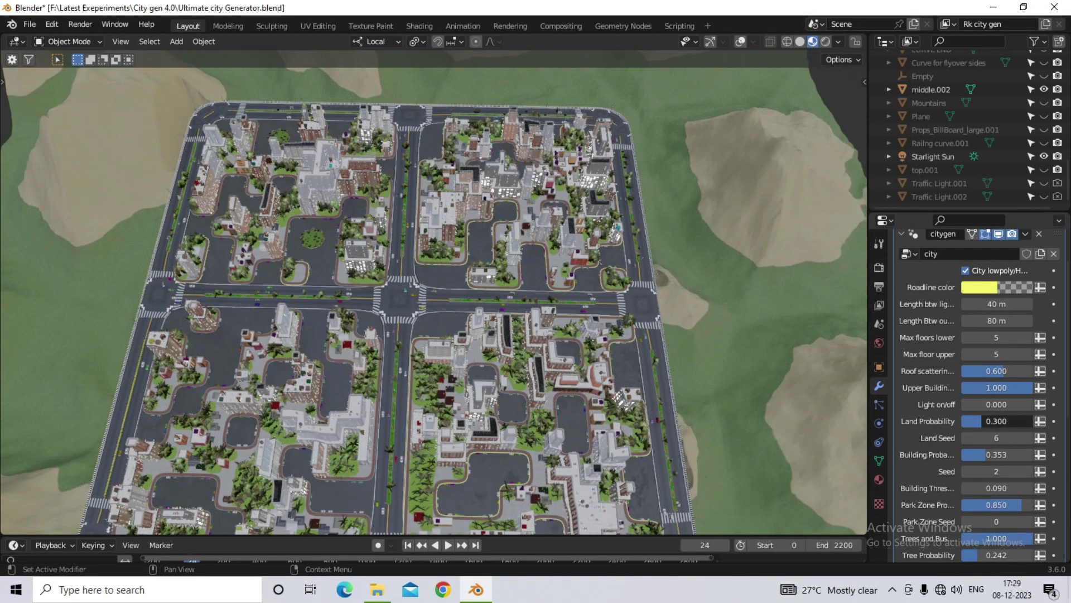
Step: Try a land probability of 0.529 in the citygen modifier and inspect the city blocks
{"action": "left_click_drag", "start_coordinate": [982, 421], "coordinate": [999, 421]}
{"action": "middle_click_drag", "start_coordinate": [602, 464], "coordinate": [658, 387], "text": "shift"}
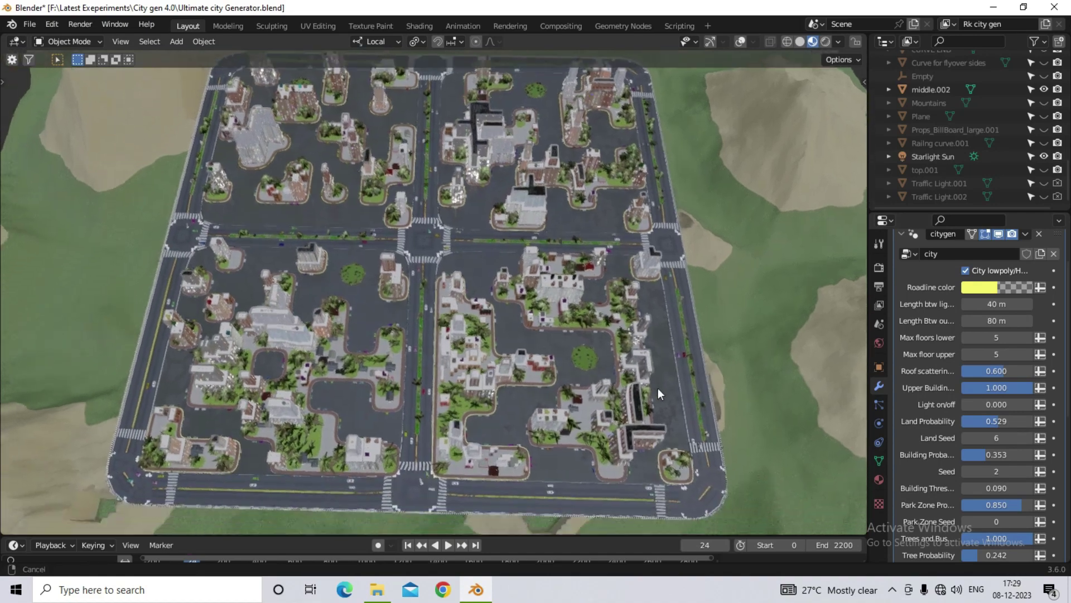
{"action": "middle_click_drag", "start_coordinate": [601, 287], "coordinate": [596, 317], "text": "shift"}
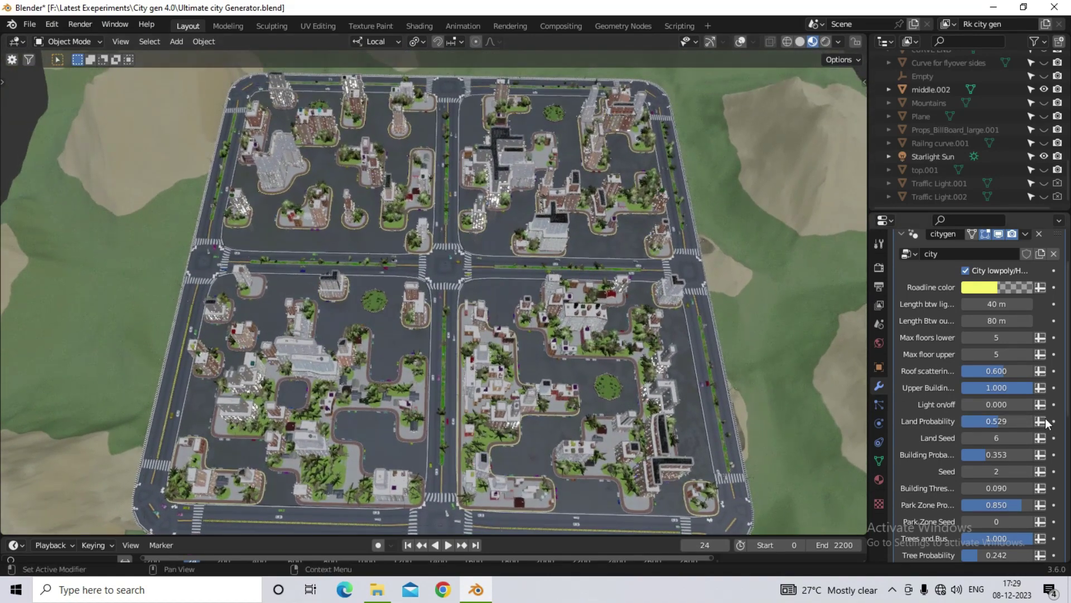
Step: Try a land probability of 0 and inspect the city from closer and from a lower angle
{"action": "left_click_drag", "start_coordinate": [999, 421], "coordinate": [961, 421]}
{"action": "scroll", "coordinate": [577, 427], "scroll_direction": "up", "scroll_amount": 4}
{"action": "middle_click_drag", "start_coordinate": [558, 407], "coordinate": [525, 376]}
{"action": "scroll", "coordinate": [525, 377], "scroll_direction": "down", "scroll_amount": 4}
{"action": "middle_click_drag", "start_coordinate": [296, 392], "coordinate": [278, 396]}
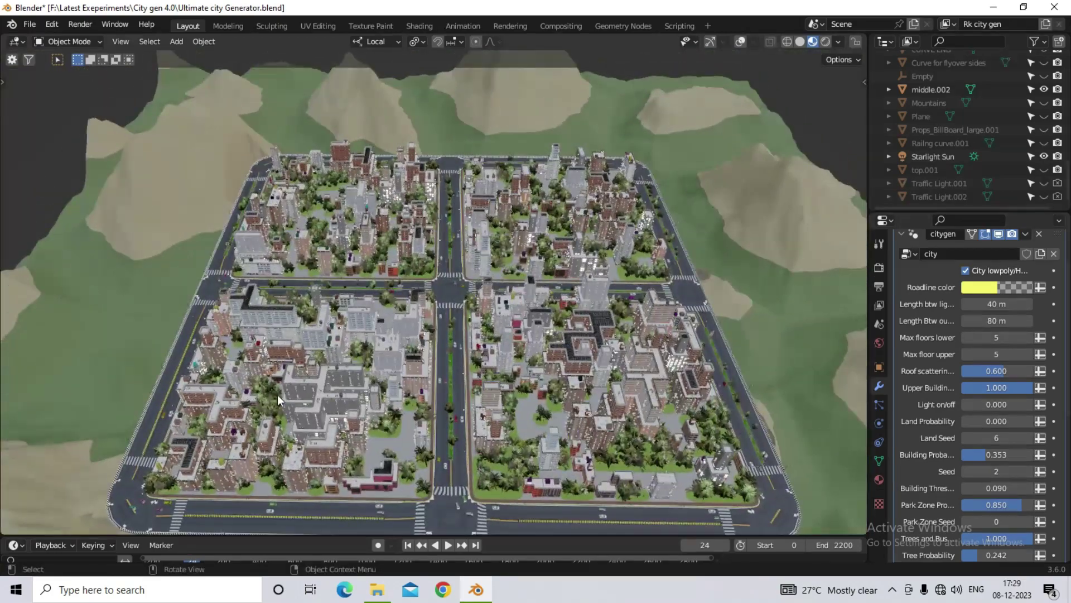
Step: Try another land probability value and look over the blocks from above
{"action": "key", "text": "Return"}
{"action": "scroll", "coordinate": [447, 400], "scroll_direction": "up", "scroll_amount": 4}
{"action": "middle_click_drag", "start_coordinate": [447, 401], "coordinate": [524, 396]}
{"action": "scroll", "coordinate": [558, 357], "scroll_direction": "down", "scroll_amount": 4}
{"action": "middle_click_drag", "start_coordinate": [568, 337], "coordinate": [533, 342], "text": "shift"}
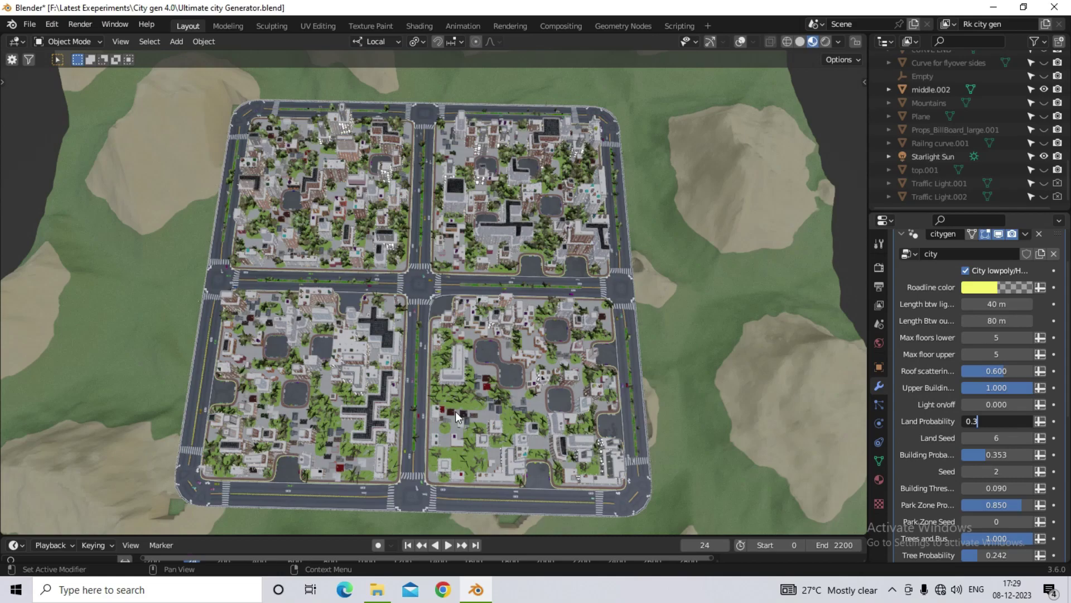
Step: Set the citygen modifier's land probability back to 0.3 and check the blocks
{"action": "key", "text": "Return"}
{"action": "scroll", "coordinate": [455, 411], "scroll_direction": "up", "scroll_amount": 5}
{"action": "middle_click_drag", "start_coordinate": [455, 411], "coordinate": [516, 418]}
{"action": "scroll", "coordinate": [420, 286], "scroll_direction": "down", "scroll_amount": 5}
Step: Try a building seed of 9 in the citygen modifier
{"action": "double_click", "coordinate": [997, 472]}
{"action": "type", "text": "9"}
{"action": "key", "text": "Return"}
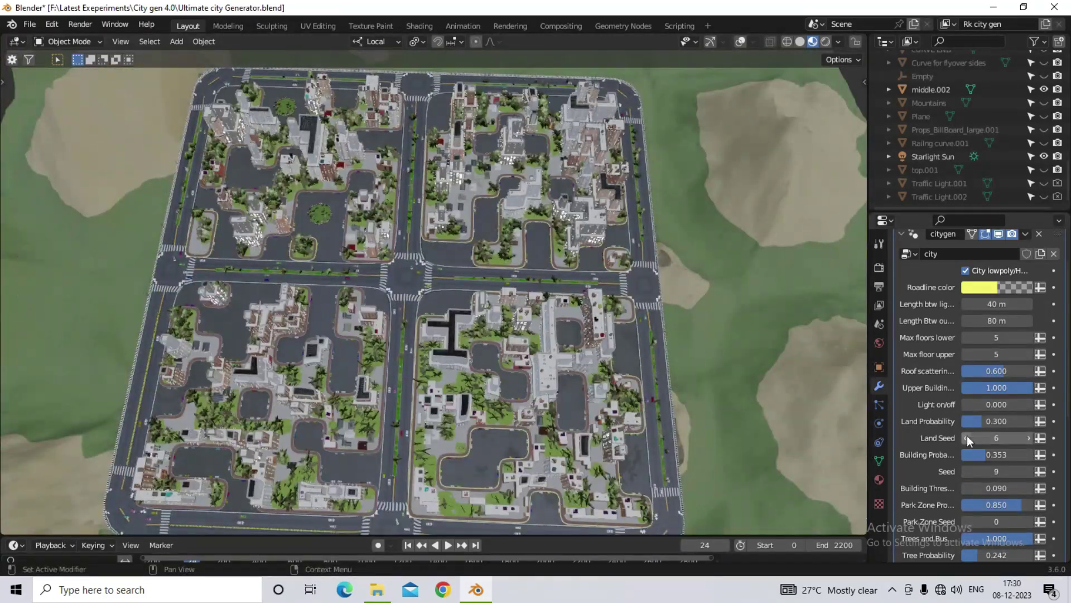
Step: Lower the land seed to 2 and inspect the new block layout up close and from afar
{"action": "left_click", "coordinate": [966, 437]}
{"action": "left_click", "coordinate": [966, 437]}
{"action": "left_click", "coordinate": [966, 437]}
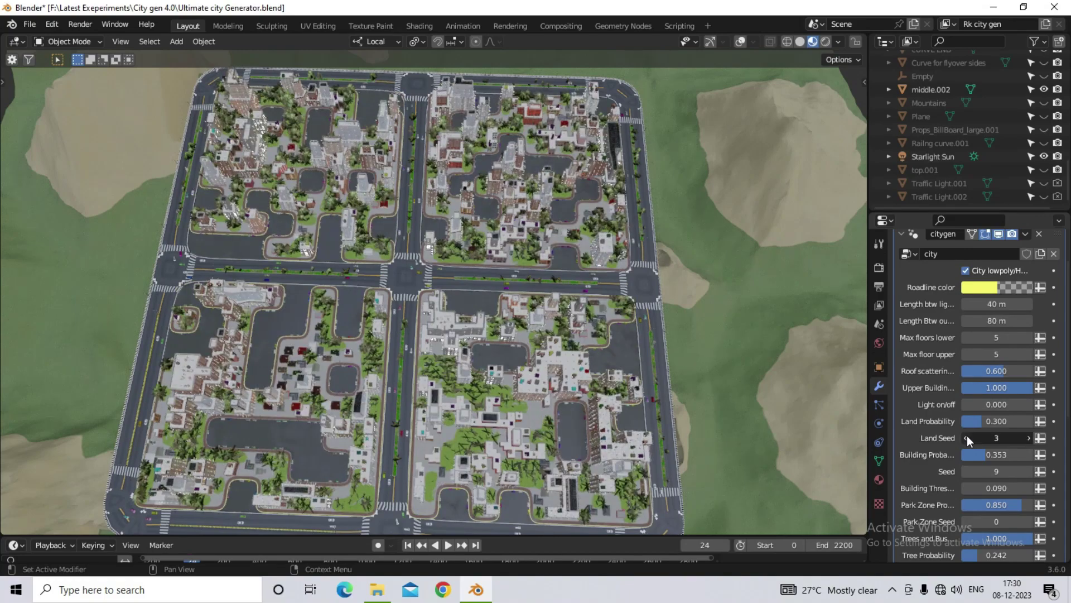
{"action": "left_click", "coordinate": [966, 438]}
{"action": "middle_click_drag", "start_coordinate": [525, 446], "coordinate": [497, 314]}
{"action": "scroll", "coordinate": [578, 335], "scroll_direction": "up", "scroll_amount": 5}
{"action": "scroll", "coordinate": [578, 335], "scroll_direction": "down", "scroll_amount": 3}
{"action": "scroll", "coordinate": [96, 307], "scroll_direction": "up", "scroll_amount": 4}
{"action": "middle_click_drag", "start_coordinate": [96, 306], "coordinate": [329, 321], "text": "shift"}
{"action": "scroll", "coordinate": [329, 320], "scroll_direction": "down", "scroll_amount": 5}
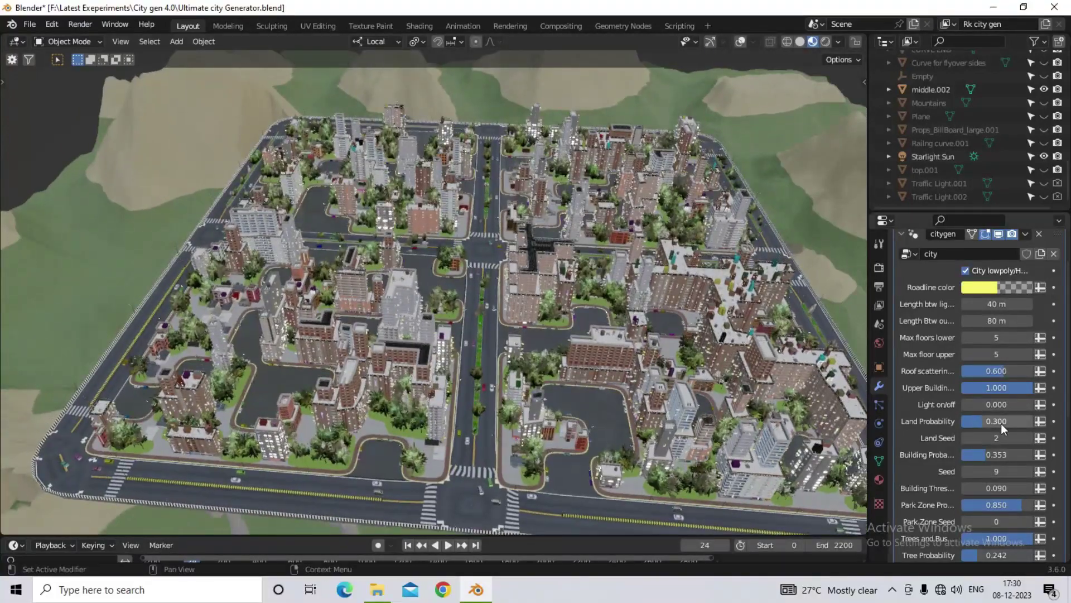
Step: Try a building probability of 0.160 and inspect the buildings near the road crossings
{"action": "left_click_drag", "start_coordinate": [997, 454], "coordinate": [982, 454]}
{"action": "scroll", "coordinate": [359, 411], "scroll_direction": "up", "scroll_amount": 4}
{"action": "middle_click_drag", "start_coordinate": [359, 412], "coordinate": [20, 485], "text": "shift"}
{"action": "scroll", "coordinate": [529, 398], "scroll_direction": "up", "scroll_amount": 3}
{"action": "scroll", "coordinate": [440, 221], "scroll_direction": "down", "scroll_amount": 5}
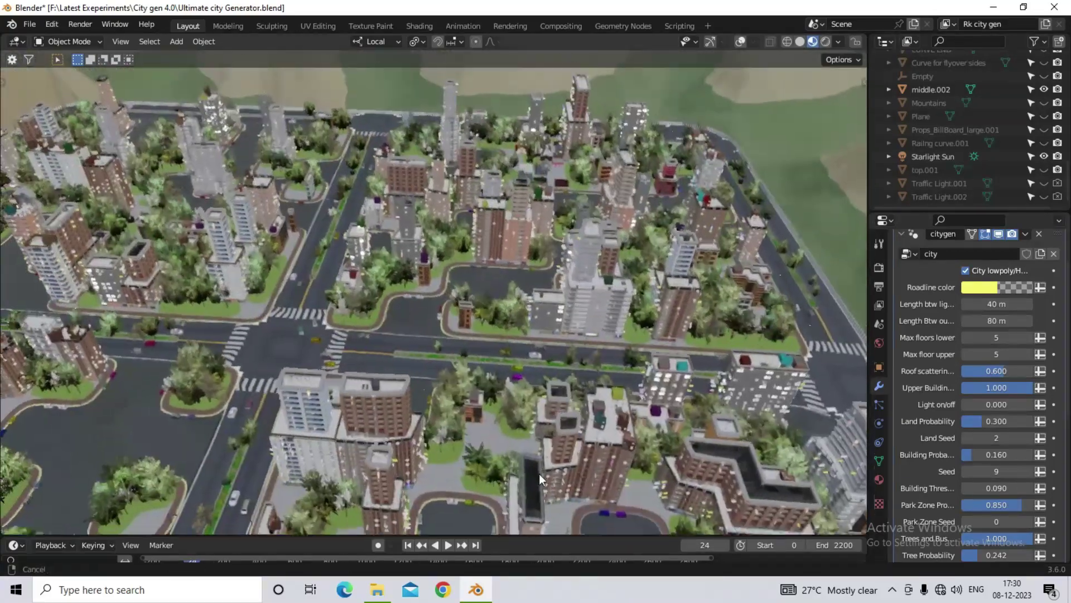
Step: Try a building probability of 0 and inspect the city from street level and from above
{"action": "left_click_drag", "start_coordinate": [997, 454], "coordinate": [983, 454]}
{"action": "scroll", "coordinate": [610, 370], "scroll_direction": "down", "scroll_amount": 5}
{"action": "middle_click_drag", "start_coordinate": [609, 371], "coordinate": [611, 321]}
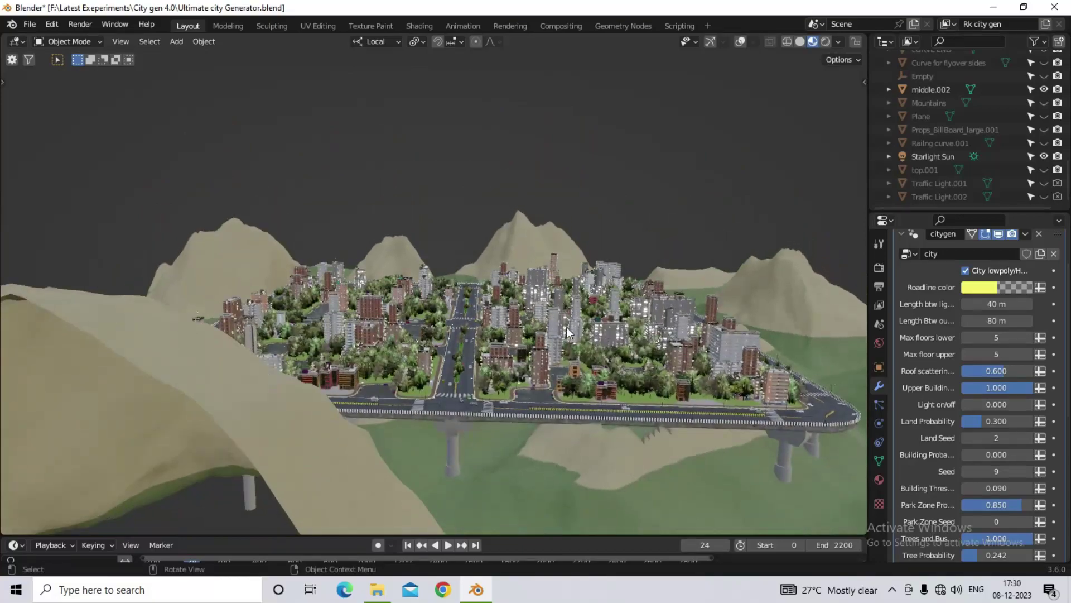
{"action": "scroll", "coordinate": [565, 321], "scroll_direction": "up", "scroll_amount": 6}
{"action": "middle_click_drag", "start_coordinate": [694, 381], "coordinate": [603, 335], "text": "shift"}
{"action": "scroll", "coordinate": [447, 360], "scroll_direction": "down", "scroll_amount": 6}
{"action": "scroll", "coordinate": [485, 339], "scroll_direction": "down", "scroll_amount": 4}
{"action": "scroll", "coordinate": [461, 346], "scroll_direction": "up", "scroll_amount": 5}
{"action": "scroll", "coordinate": [461, 346], "scroll_direction": "up", "scroll_amount": 2}
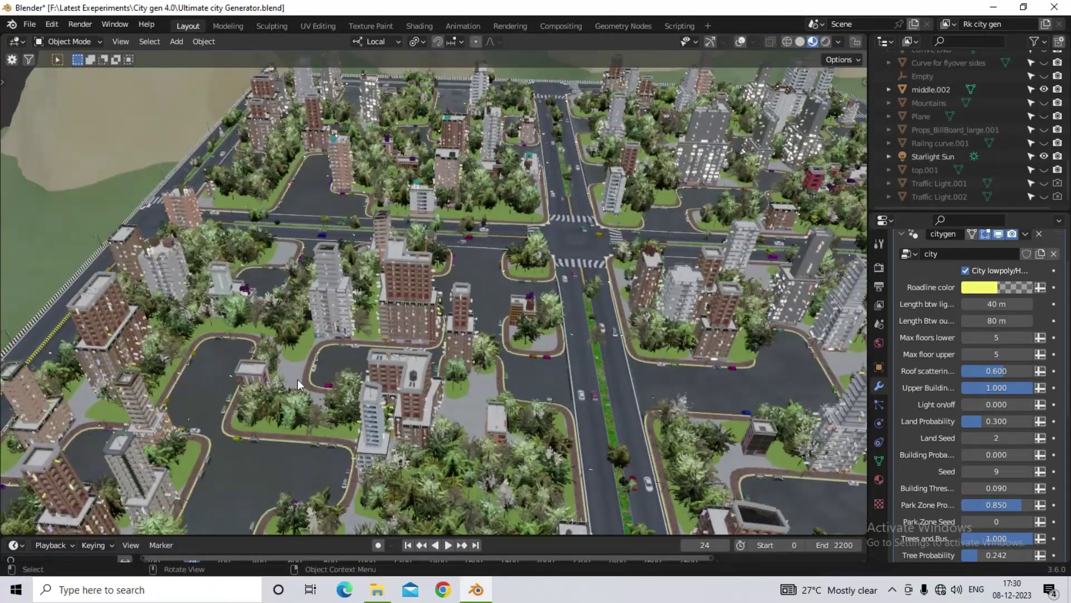
{"action": "scroll", "coordinate": [320, 339], "scroll_direction": "down", "scroll_amount": 5}
{"action": "middle_click_drag", "start_coordinate": [413, 368], "coordinate": [424, 399]}
{"action": "middle_click_drag", "start_coordinate": [554, 341], "coordinate": [475, 357], "text": "shift"}
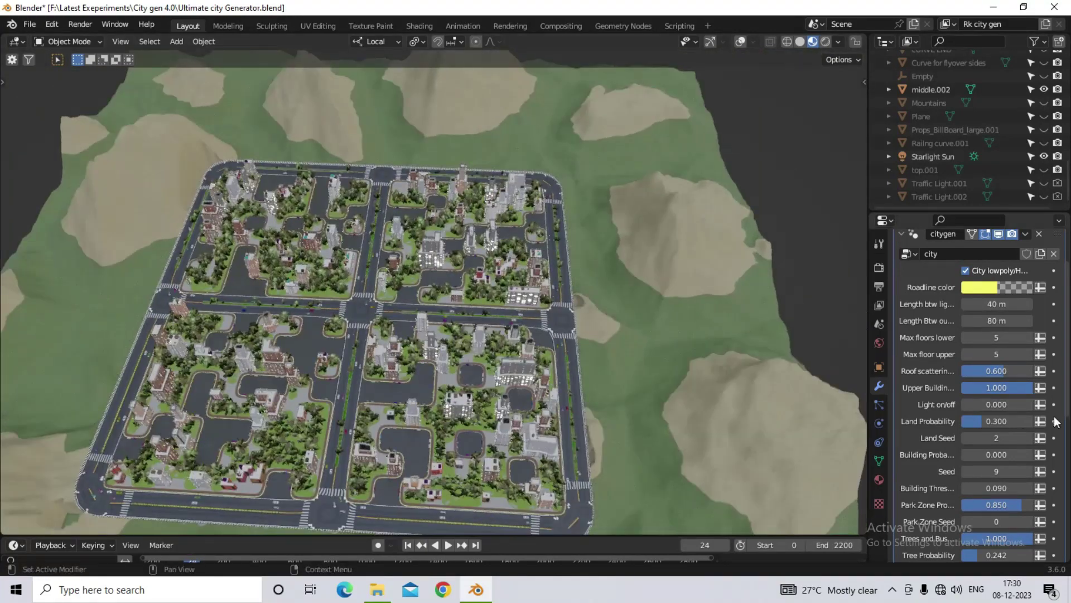
Step: Try a building probability of 0.8 and inspect the houses and large building masses
{"action": "left_click", "coordinate": [998, 453]}
{"action": "type", "text": ".8"}
{"action": "key", "text": "Return"}
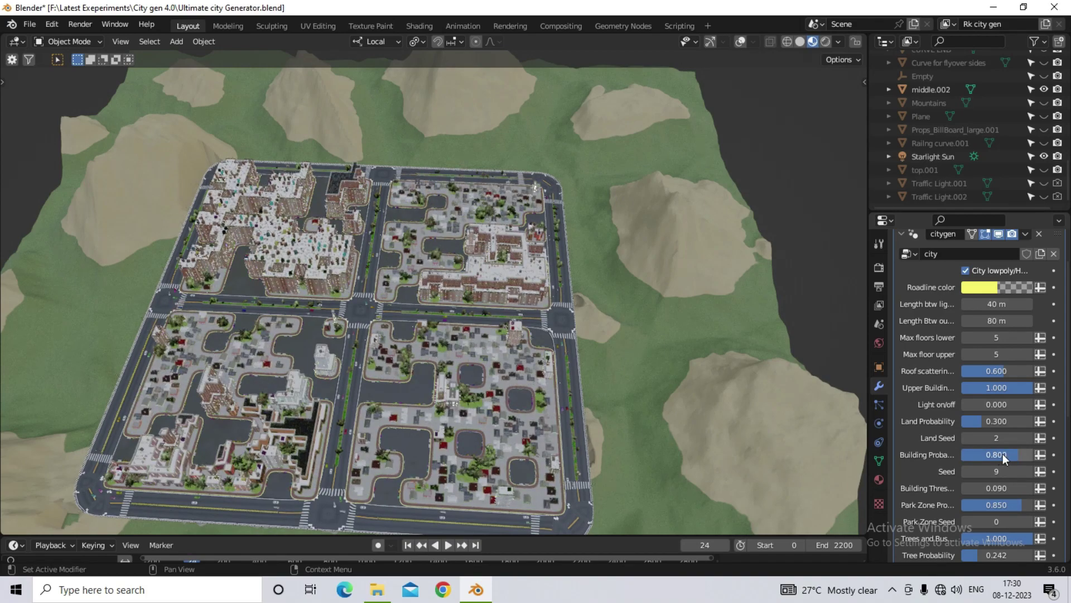
{"action": "scroll", "coordinate": [313, 261], "scroll_direction": "up", "scroll_amount": 8}
{"action": "middle_click_drag", "start_coordinate": [312, 255], "coordinate": [491, 286]}
{"action": "scroll", "coordinate": [491, 287], "scroll_direction": "down", "scroll_amount": 2}
{"action": "middle_click_drag", "start_coordinate": [452, 253], "coordinate": [641, 310]}
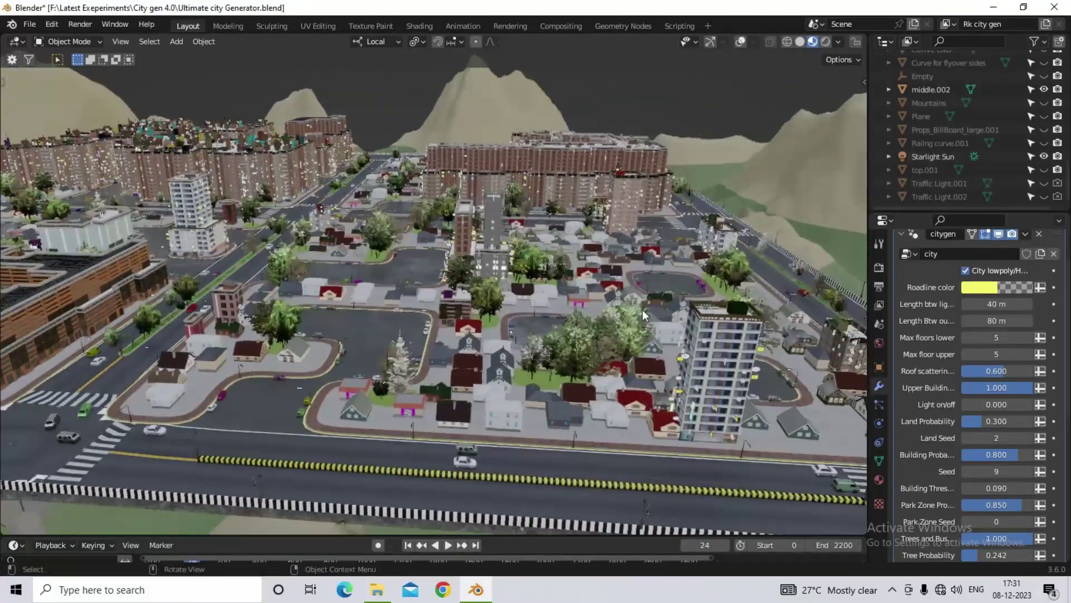
{"action": "scroll", "coordinate": [557, 305], "scroll_direction": "up", "scroll_amount": 5}
{"action": "scroll", "coordinate": [518, 260], "scroll_direction": "down", "scroll_amount": 6}
{"action": "middle_click_drag", "start_coordinate": [517, 259], "coordinate": [563, 318]}
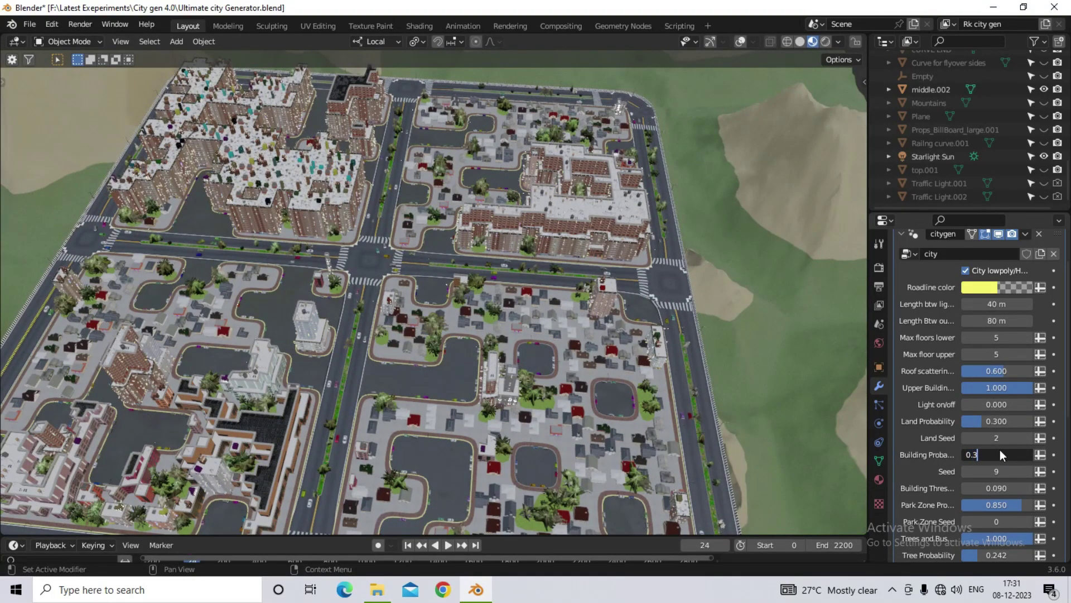
Step: Set the building probability to 0.3 and the building seed to 64
{"action": "key", "text": "Return"}
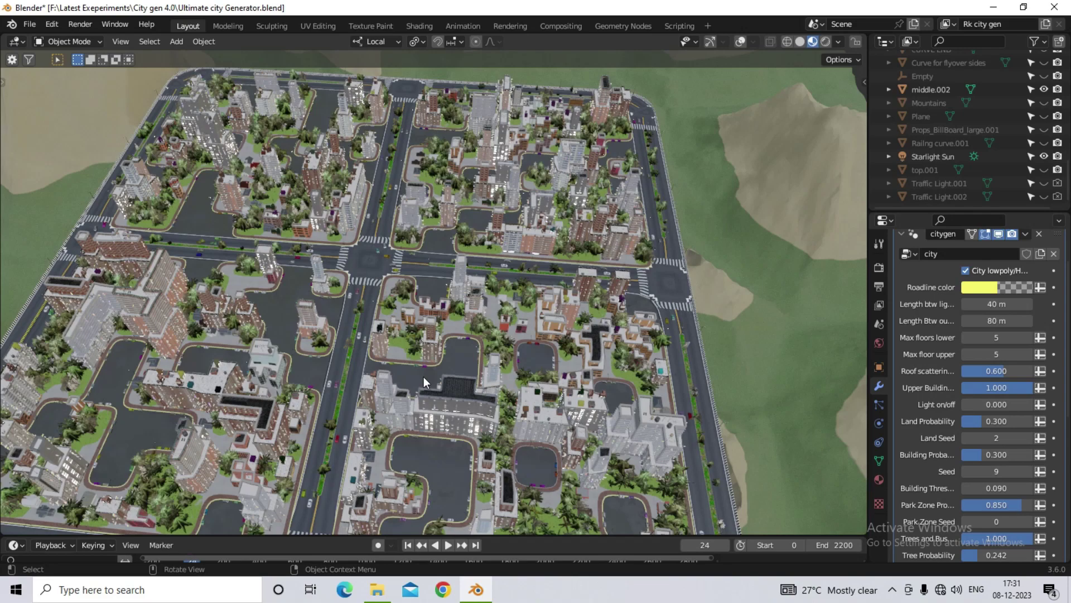
{"action": "middle_click_drag", "start_coordinate": [424, 376], "coordinate": [558, 358]}
{"action": "scroll", "coordinate": [997, 447], "scroll_direction": "down", "scroll_amount": 2}
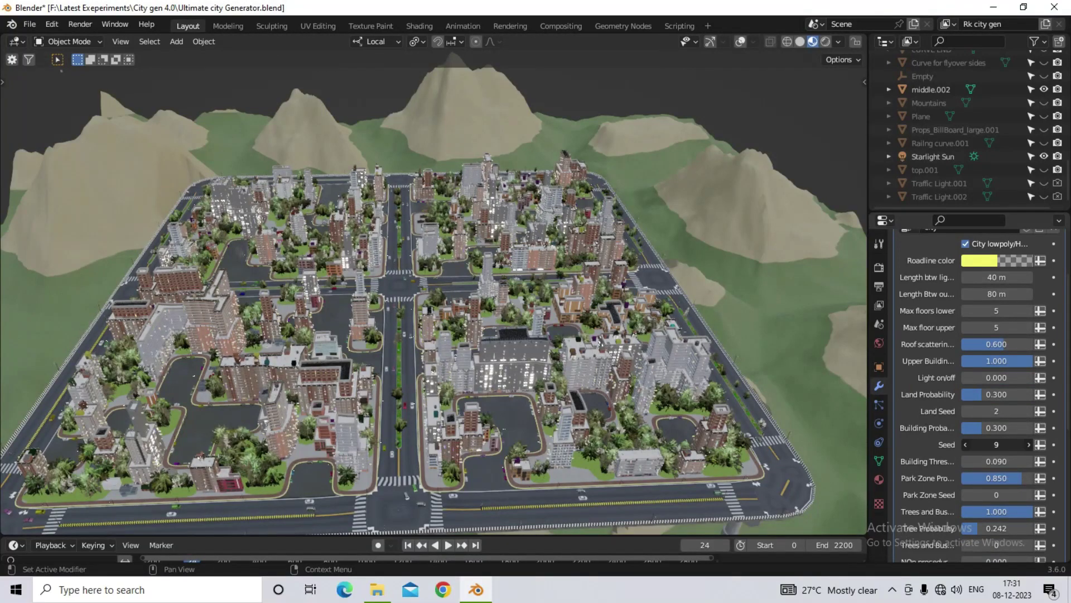
{"action": "left_click_drag", "start_coordinate": [997, 445], "coordinate": [1002, 445]}
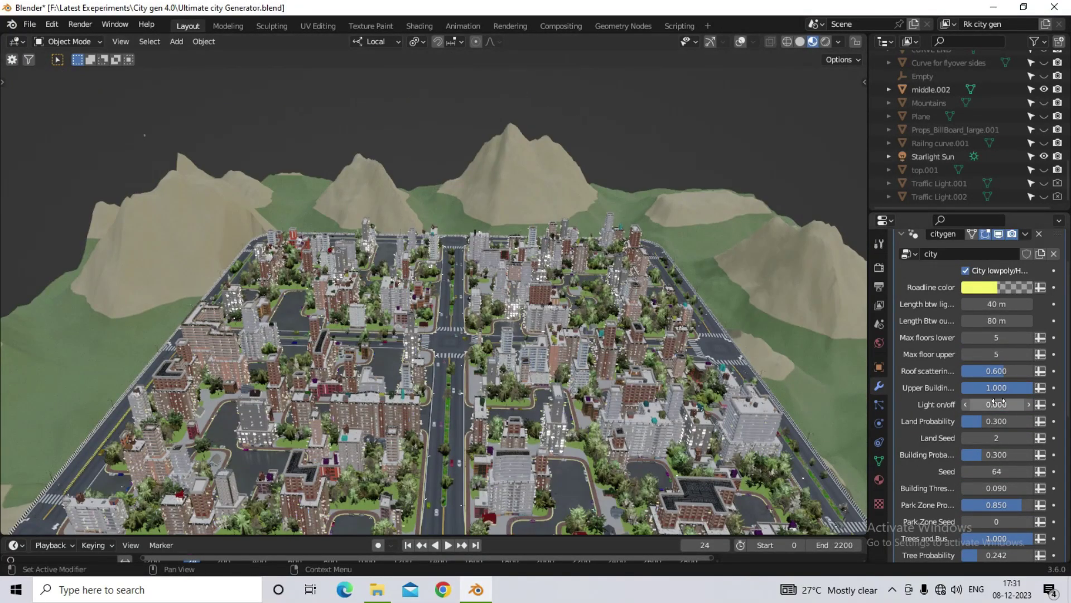
Step: Try a park zone probability of 0 in the citygen modifier, then set it to 1
{"action": "scroll", "coordinate": [997, 403], "scroll_direction": "down", "scroll_amount": 4}
{"action": "left_click_drag", "start_coordinate": [996, 398], "coordinate": [966, 398]}
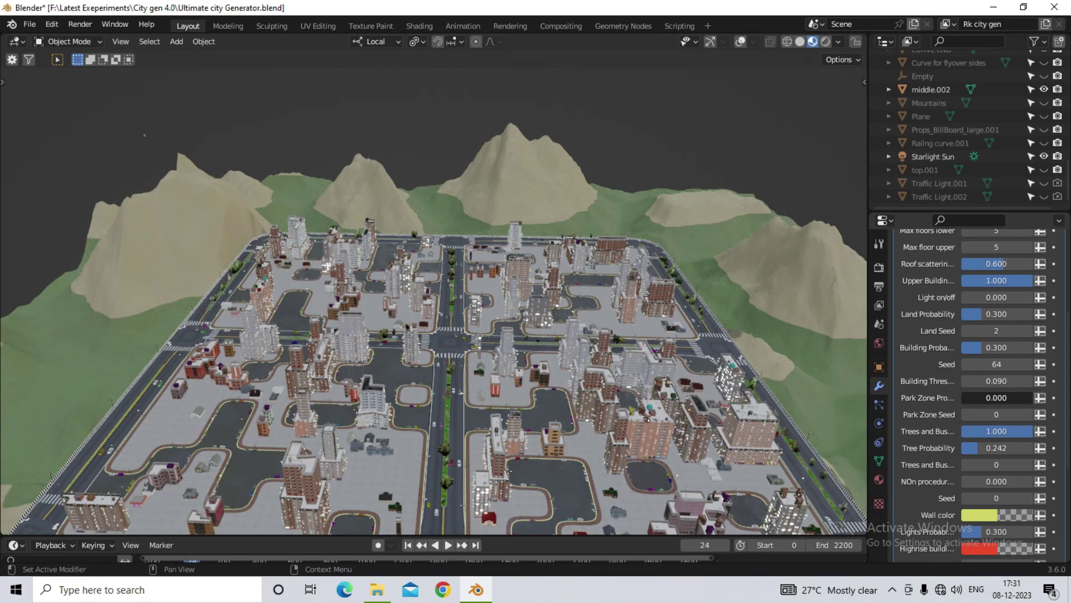
{"action": "left_click_drag", "start_coordinate": [997, 397], "coordinate": [988, 396]}
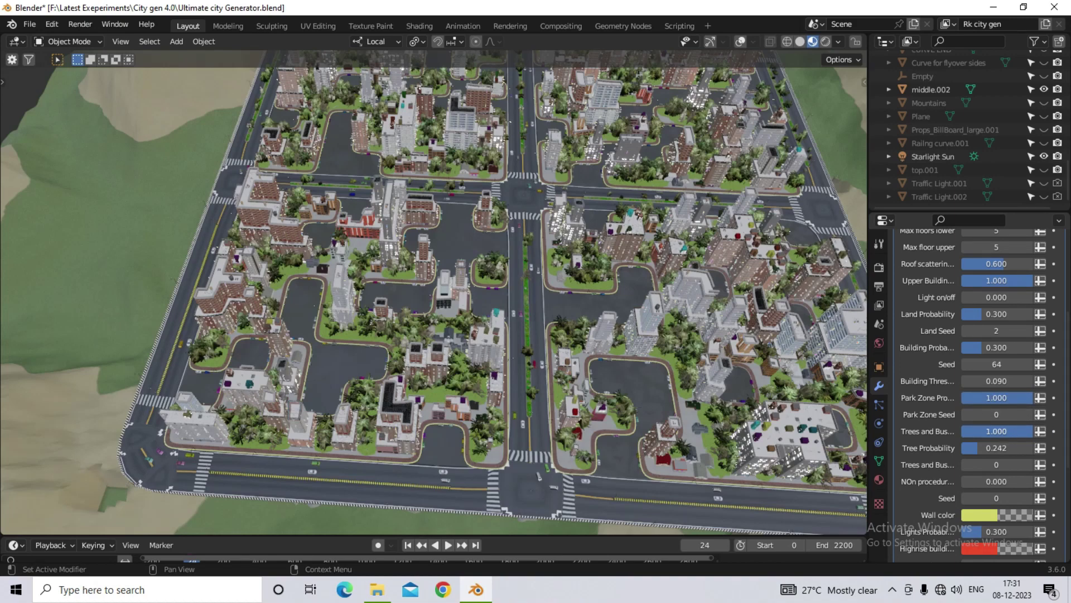
Step: Try different tree probability values up to 0.881 and inspect the city blocks
{"action": "left_click_drag", "start_coordinate": [997, 431], "coordinate": [974, 448]}
{"action": "middle_click_drag", "start_coordinate": [335, 312], "coordinate": [340, 240]}
{"action": "left_click_drag", "start_coordinate": [994, 448], "coordinate": [1057, 448]}
{"action": "mouse_move", "coordinate": [555, 320]}
{"action": "middle_mouse_down"}
{"action": "mouse_move", "coordinate": [598, 384]}
{"action": "mouse_move", "coordinate": [626, 394]}
{"action": "mouse_move", "coordinate": [551, 324]}
{"action": "middle_mouse_up"}
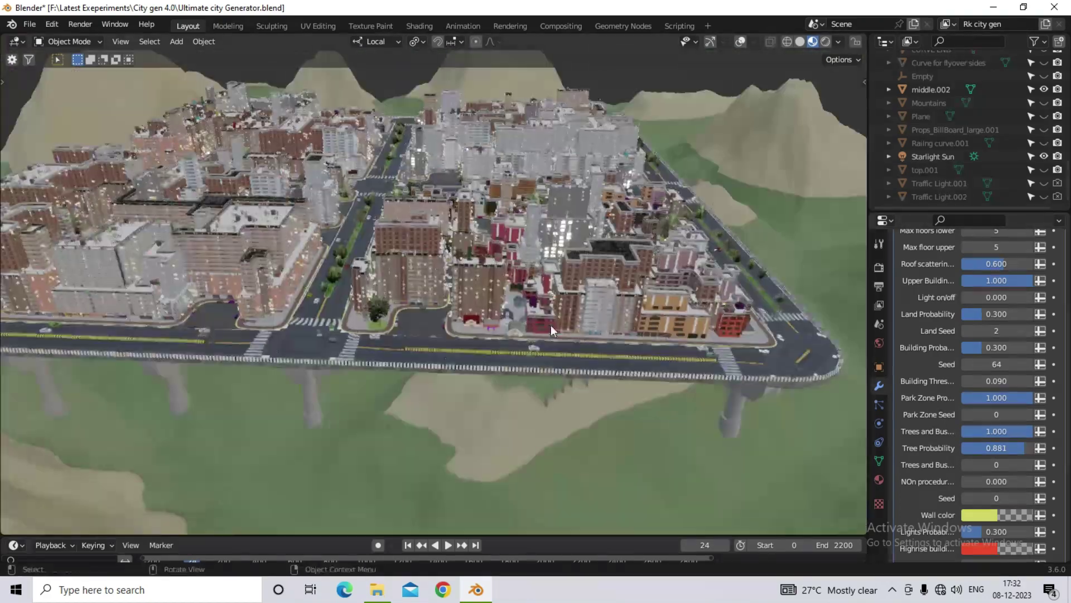
Step: Set the tree probability to 0.5 and view the city's buildings and trees
{"action": "left_click_drag", "start_coordinate": [1026, 448], "coordinate": [974, 448]}
{"action": "double_click", "coordinate": [996, 448]}
{"action": "type", "text": "0.5"}
{"action": "key", "text": "Return"}
{"action": "middle_click_drag", "start_coordinate": [379, 218], "coordinate": [558, 312], "text": "shift"}
{"action": "scroll", "coordinate": [979, 347], "scroll_direction": "down", "scroll_amount": 5}
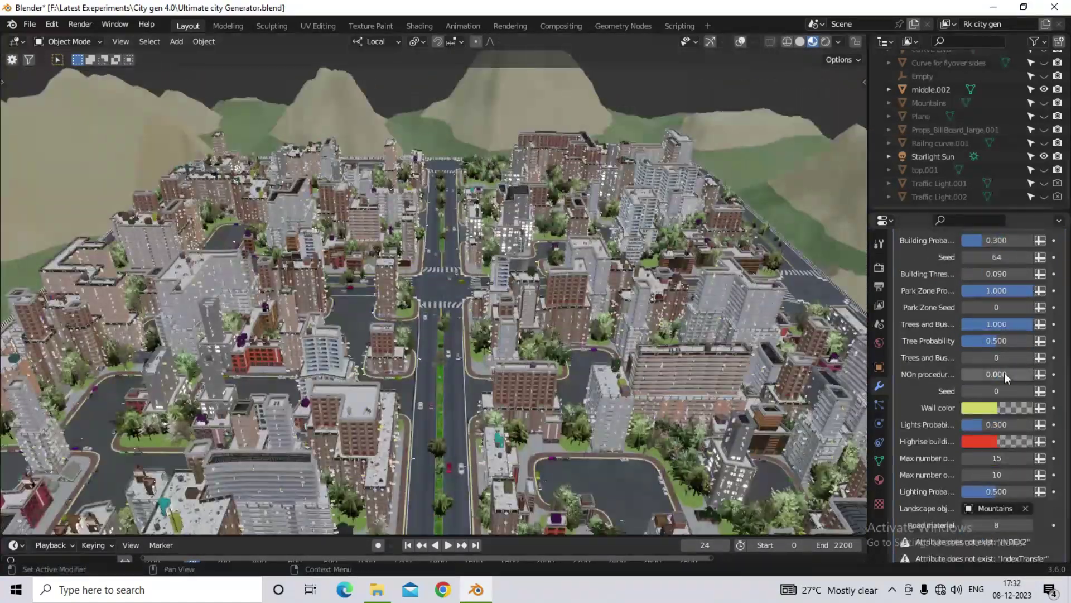
Step: Examine the city blocks and surrounding landscape from several angles and distances
{"action": "middle_click_drag", "start_coordinate": [484, 333], "coordinate": [505, 342]}
{"action": "scroll", "coordinate": [522, 309], "scroll_direction": "up", "scroll_amount": 3}
{"action": "scroll", "coordinate": [474, 273], "scroll_direction": "down", "scroll_amount": 4}
{"action": "scroll", "coordinate": [347, 200], "scroll_direction": "up", "scroll_amount": 3}
{"action": "scroll", "coordinate": [468, 212], "scroll_direction": "down", "scroll_amount": 3}
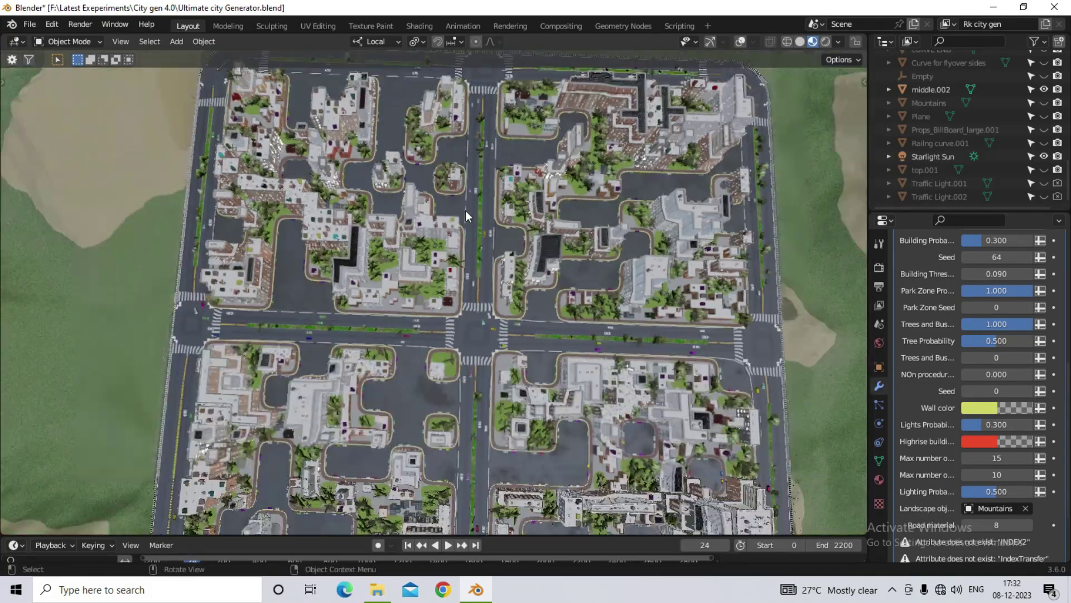
{"action": "middle_click_drag", "start_coordinate": [621, 254], "coordinate": [541, 303]}
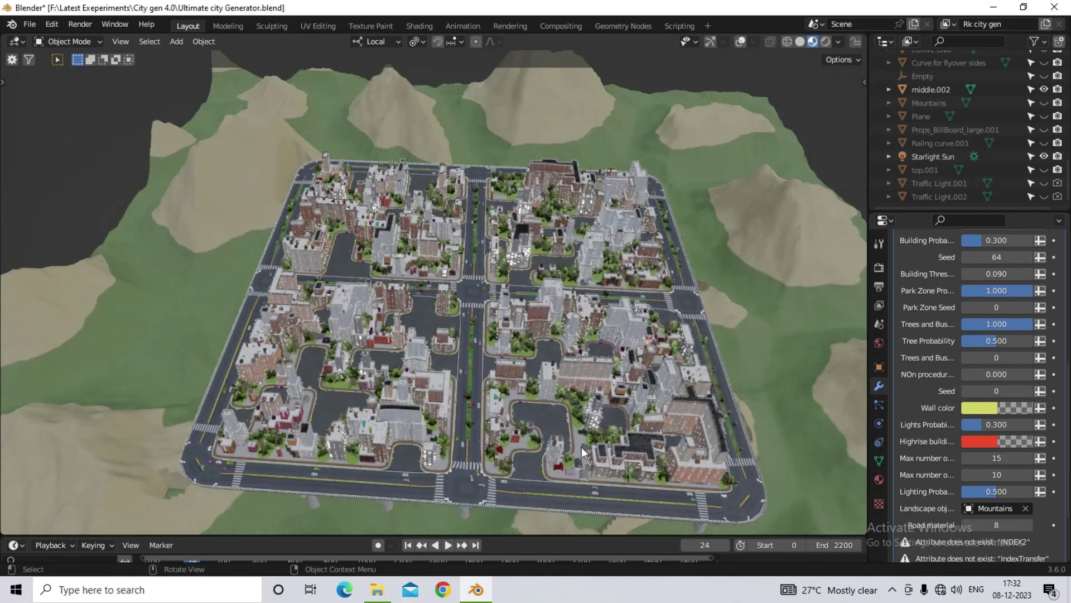
{"action": "scroll", "coordinate": [982, 362], "scroll_direction": "up", "scroll_amount": 3}
{"action": "scroll", "coordinate": [407, 259], "scroll_direction": "down", "scroll_amount": 3}
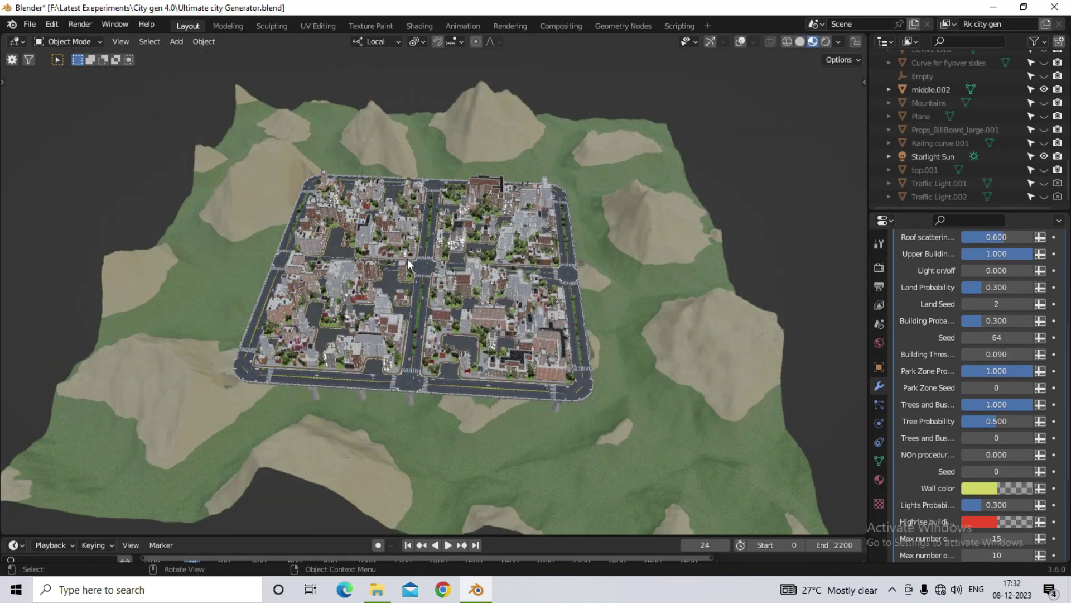
Step: Scale up the city's base mesh in Edit Mode so the road grid covers most of the landscape
{"action": "key", "text": "Tab"}
{"action": "key", "text": "s"}
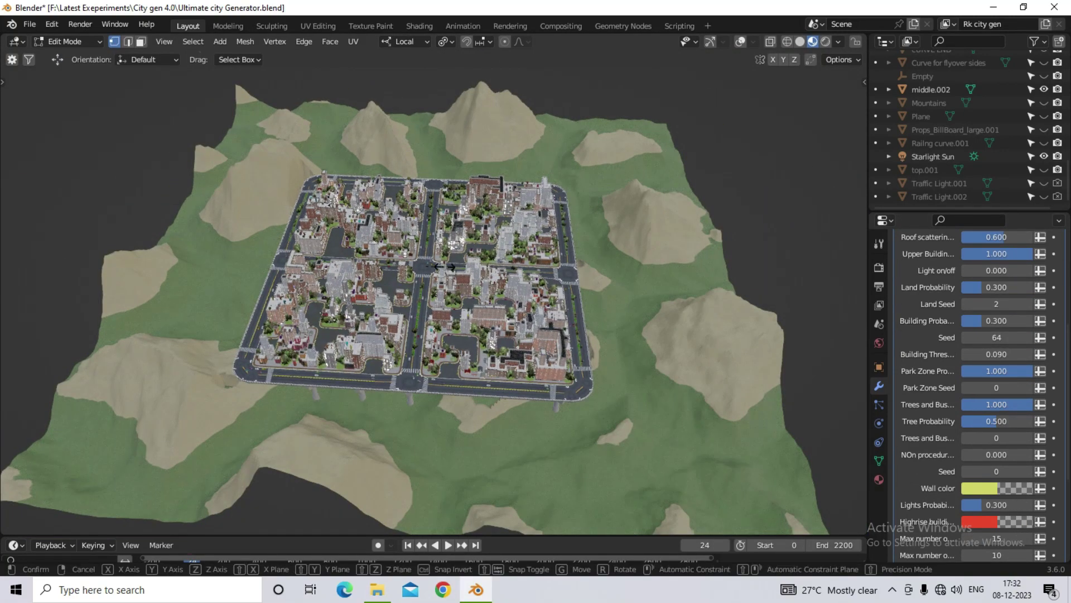
{"action": "left_click", "coordinate": [484, 296]}
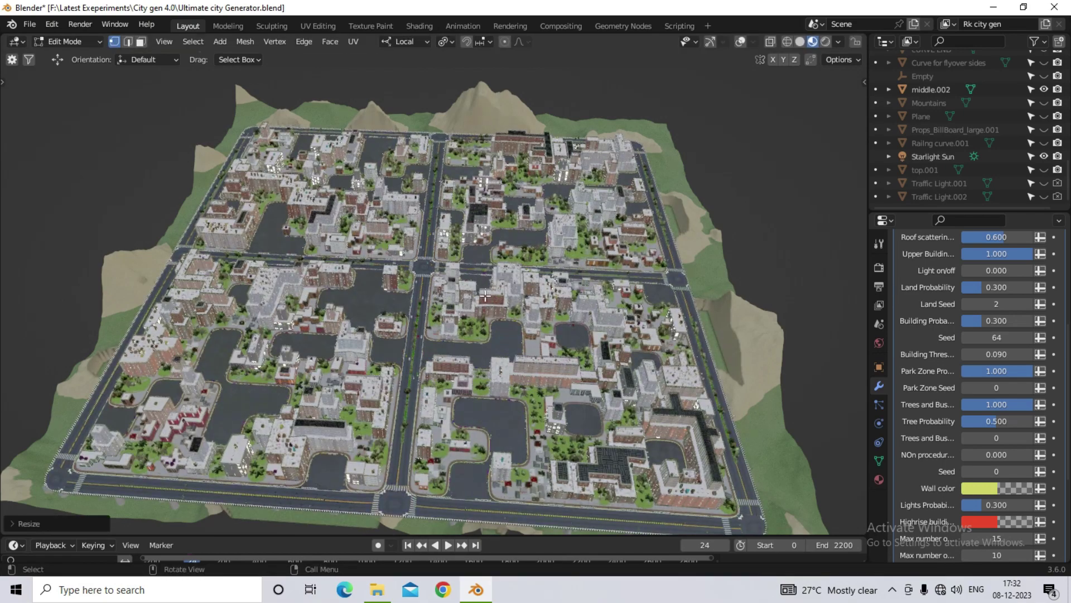
{"action": "scroll", "coordinate": [474, 288], "scroll_direction": "up", "scroll_amount": 2}
{"action": "middle_click_drag", "start_coordinate": [488, 275], "coordinate": [485, 254]}
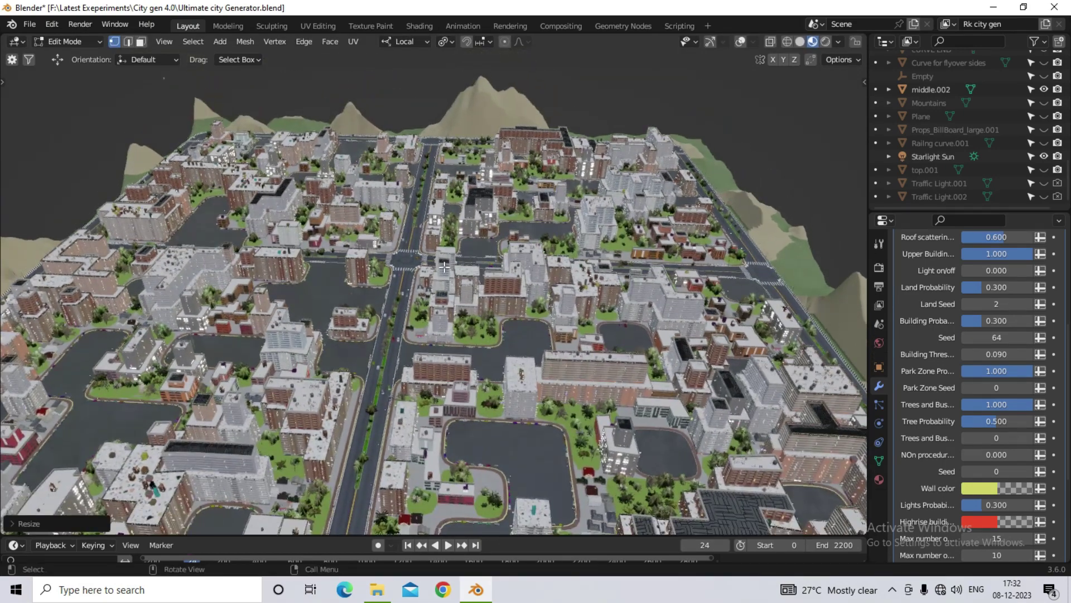
{"action": "scroll", "coordinate": [633, 382], "scroll_direction": "down", "scroll_amount": 2}
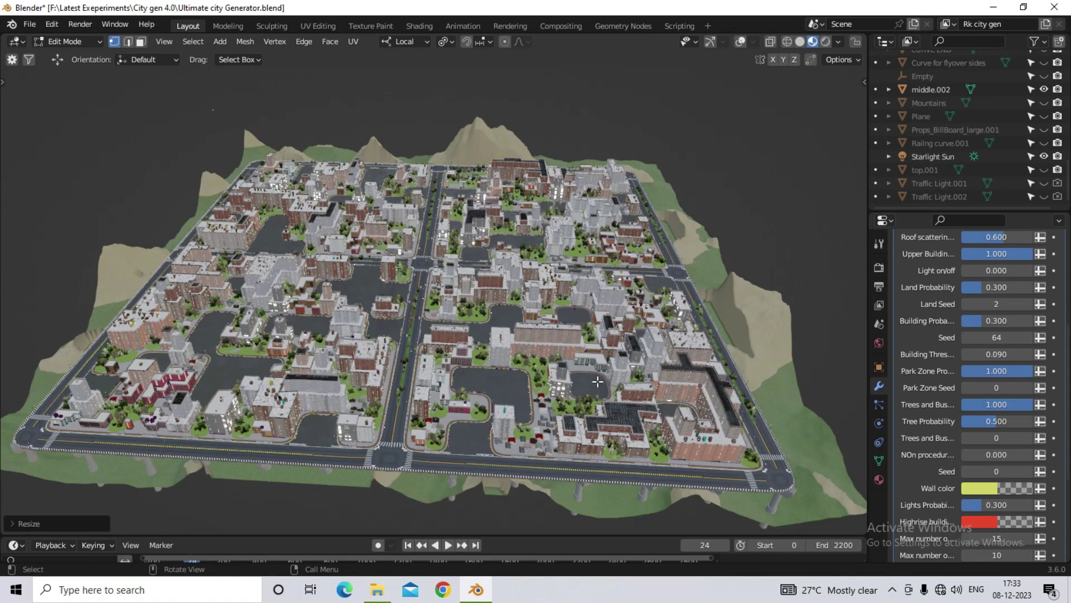
Step: Set the enlarged city's land probability to 0.346
{"action": "scroll", "coordinate": [1022, 327], "scroll_direction": "up", "scroll_amount": 3}
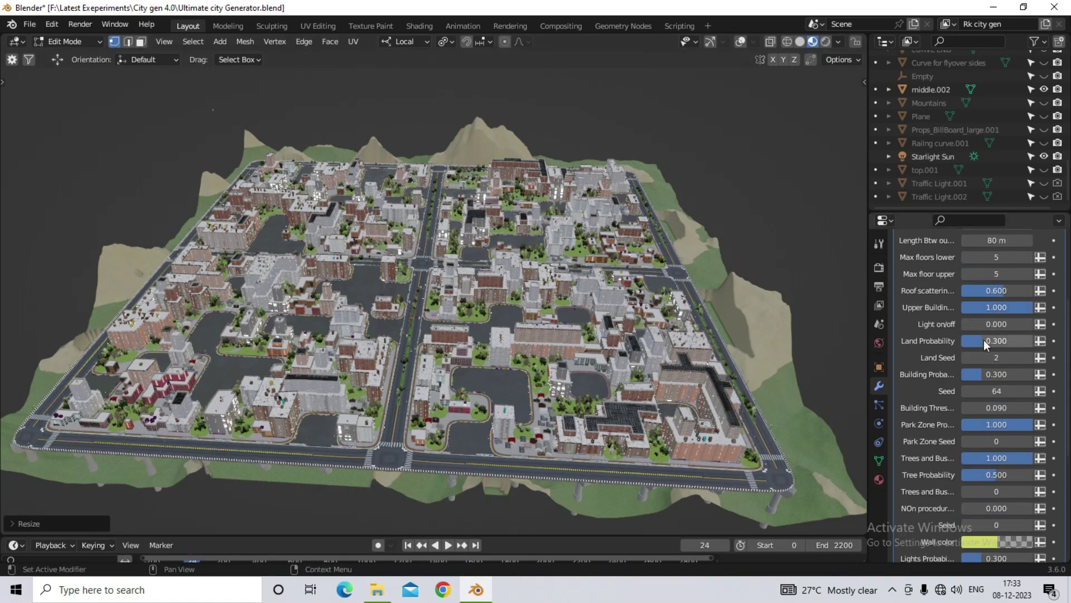
{"action": "left_click_drag", "start_coordinate": [996, 340], "coordinate": [1022, 340]}
{"action": "scroll", "coordinate": [497, 388], "scroll_direction": "up", "scroll_amount": 2}
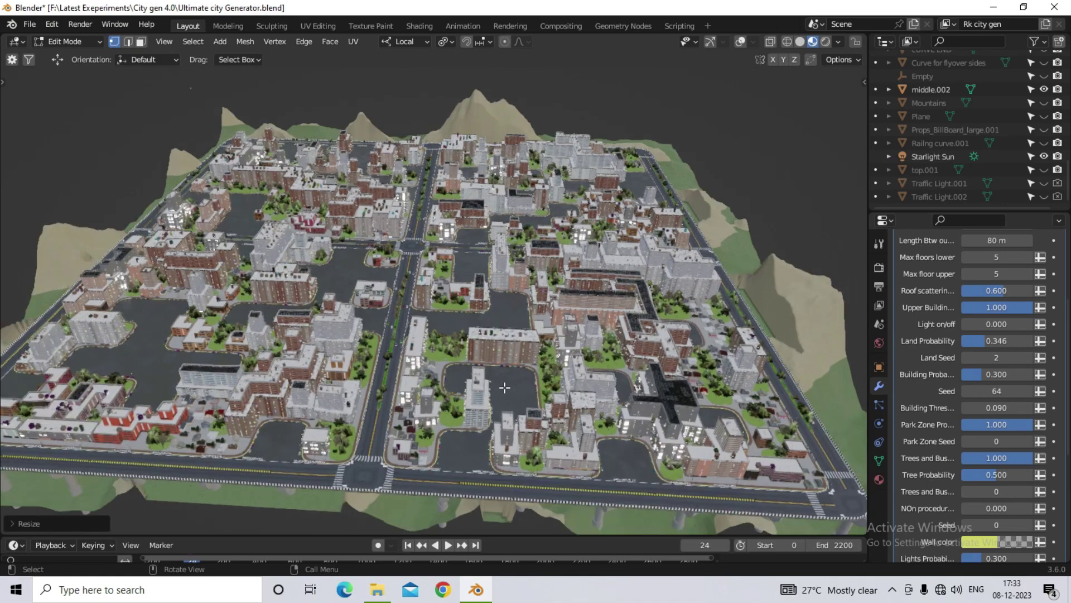
Step: Set the city's land probability to 0.474
{"action": "middle_click_drag", "start_coordinate": [569, 350], "coordinate": [558, 404]}
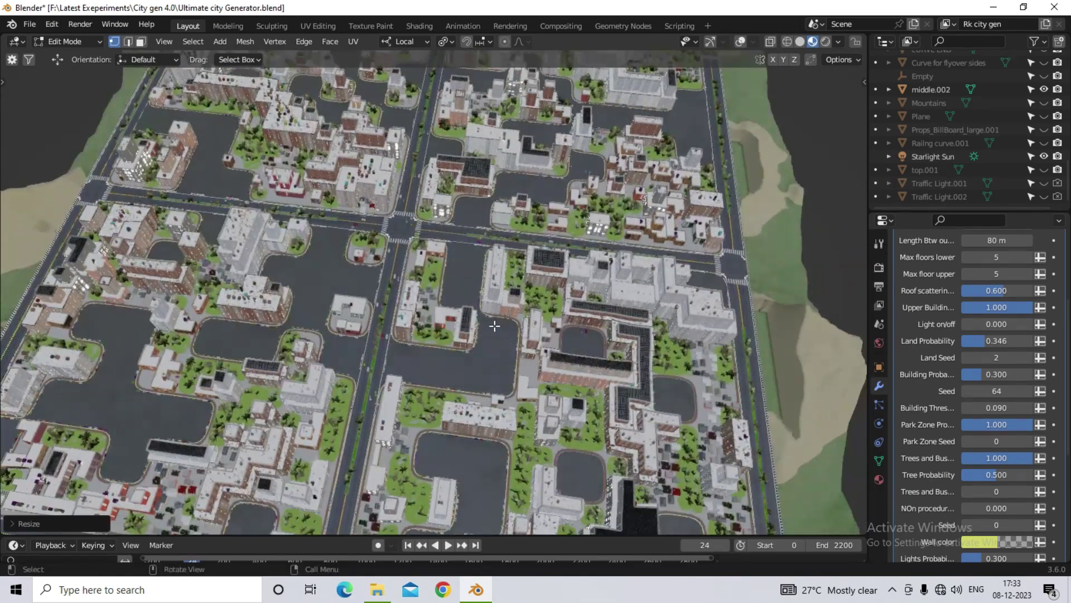
{"action": "scroll", "coordinate": [440, 210], "scroll_direction": "down", "scroll_amount": 5}
{"action": "middle_click_drag", "start_coordinate": [420, 227], "coordinate": [413, 255]}
{"action": "scroll", "coordinate": [395, 207], "scroll_direction": "up", "scroll_amount": 8}
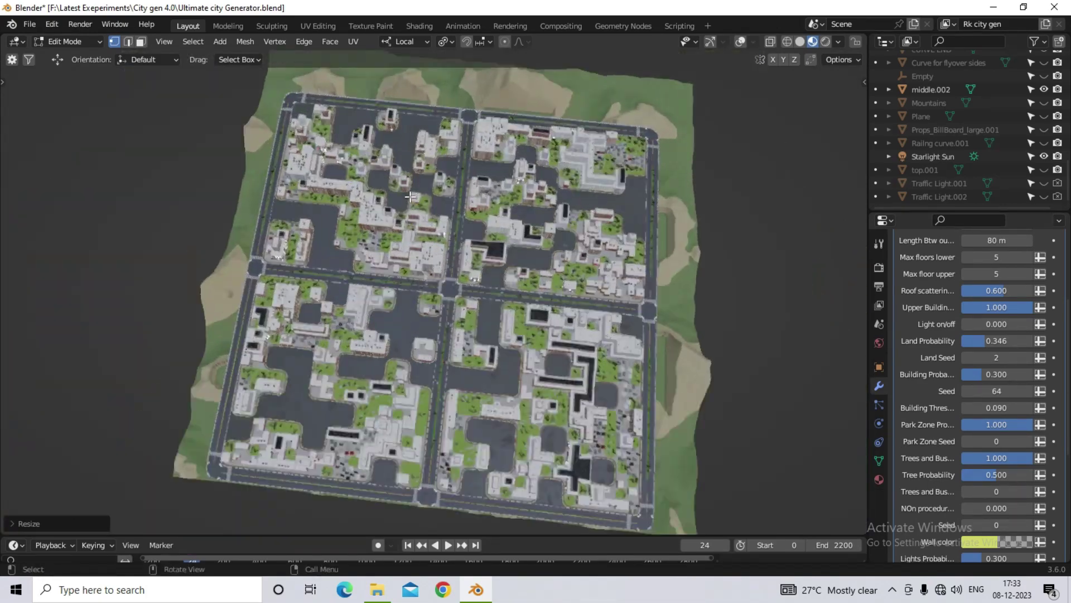
{"action": "scroll", "coordinate": [439, 191], "scroll_direction": "down", "scroll_amount": 8}
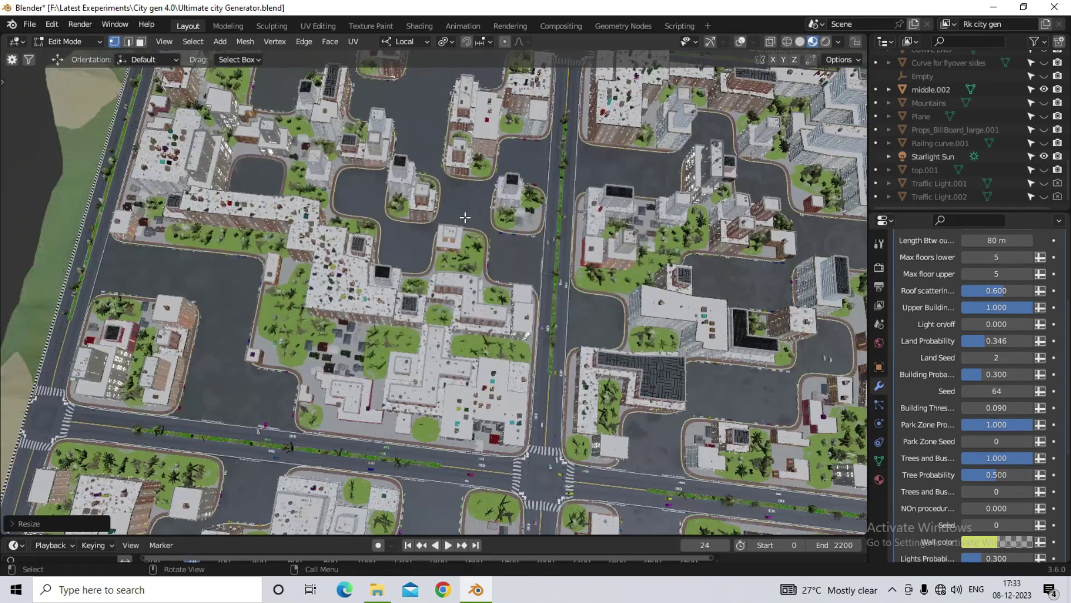
{"action": "middle_click_drag", "start_coordinate": [439, 191], "coordinate": [689, 305]}
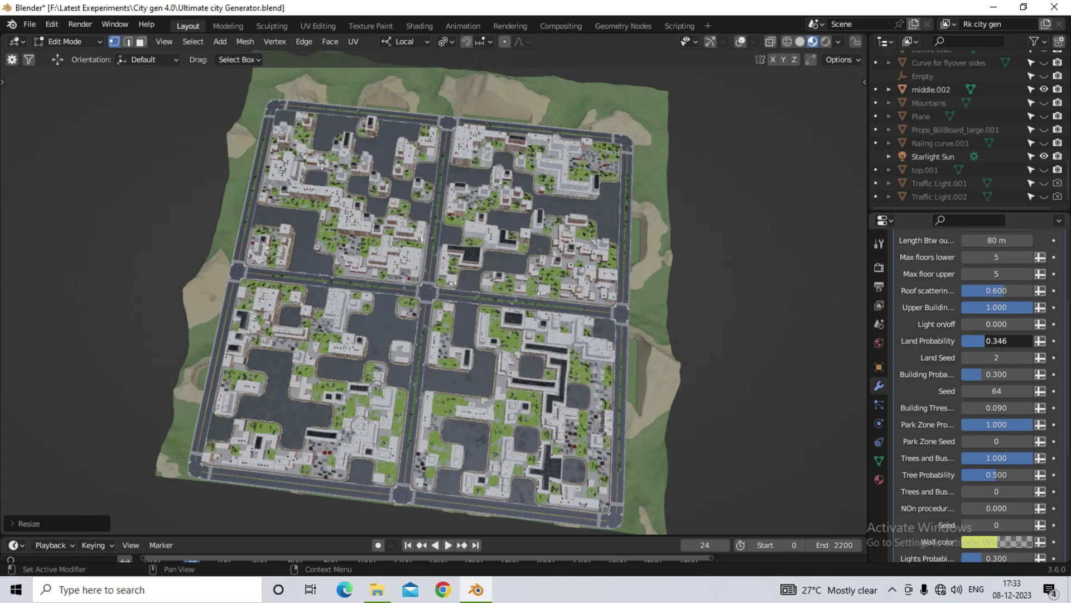
{"action": "left_click_drag", "start_coordinate": [988, 340], "coordinate": [1002, 341]}
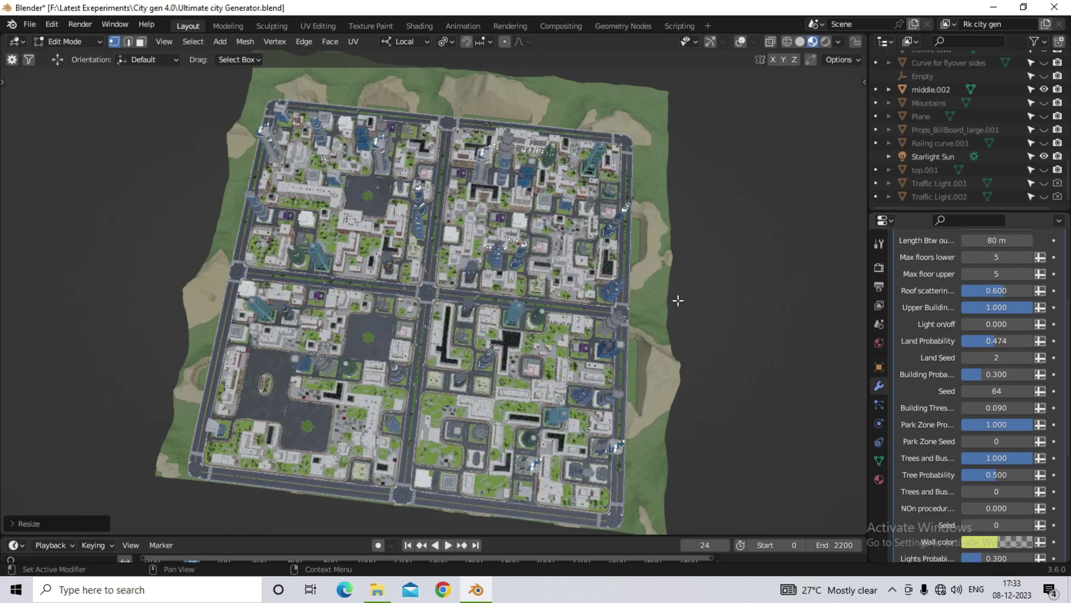
Step: Examine the city's skyscrapers and blocks from above and up close near the streets
{"action": "scroll", "coordinate": [549, 304], "scroll_direction": "up", "scroll_amount": 1}
{"action": "middle_click_drag", "start_coordinate": [548, 367], "coordinate": [555, 352]}
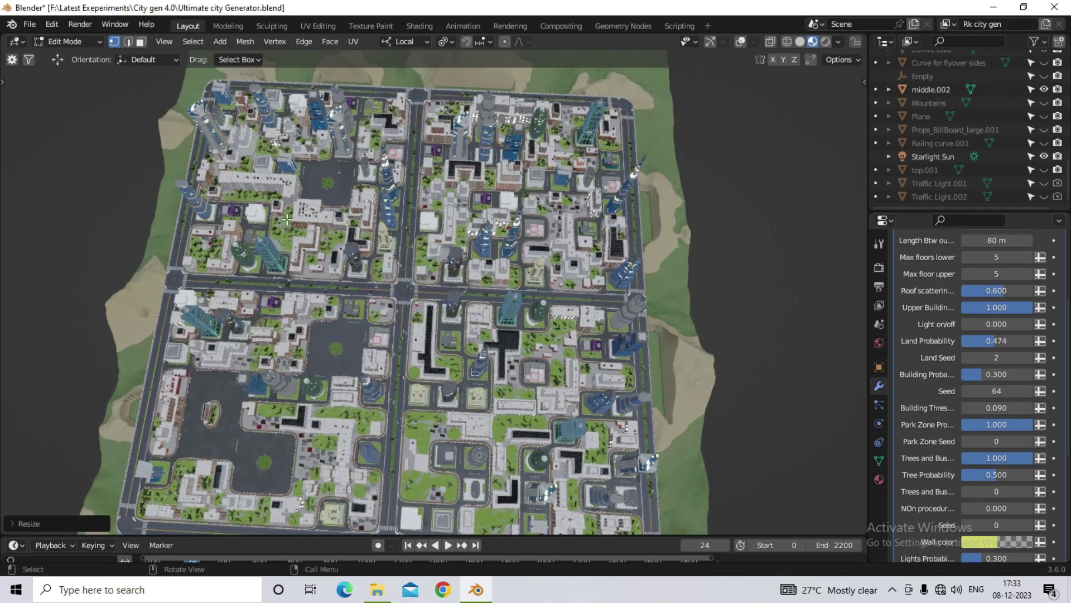
{"action": "middle_click_drag", "start_coordinate": [286, 219], "coordinate": [518, 258]}
{"action": "scroll", "coordinate": [480, 302], "scroll_direction": "up", "scroll_amount": 4}
{"action": "middle_click_drag", "start_coordinate": [391, 385], "coordinate": [592, 416], "text": "shift"}
{"action": "scroll", "coordinate": [289, 276], "scroll_direction": "up", "scroll_amount": 4}
{"action": "scroll", "coordinate": [591, 416], "scroll_direction": "up", "scroll_amount": 8}
{"action": "scroll", "coordinate": [925, 446], "scroll_direction": "down", "scroll_amount": 2}
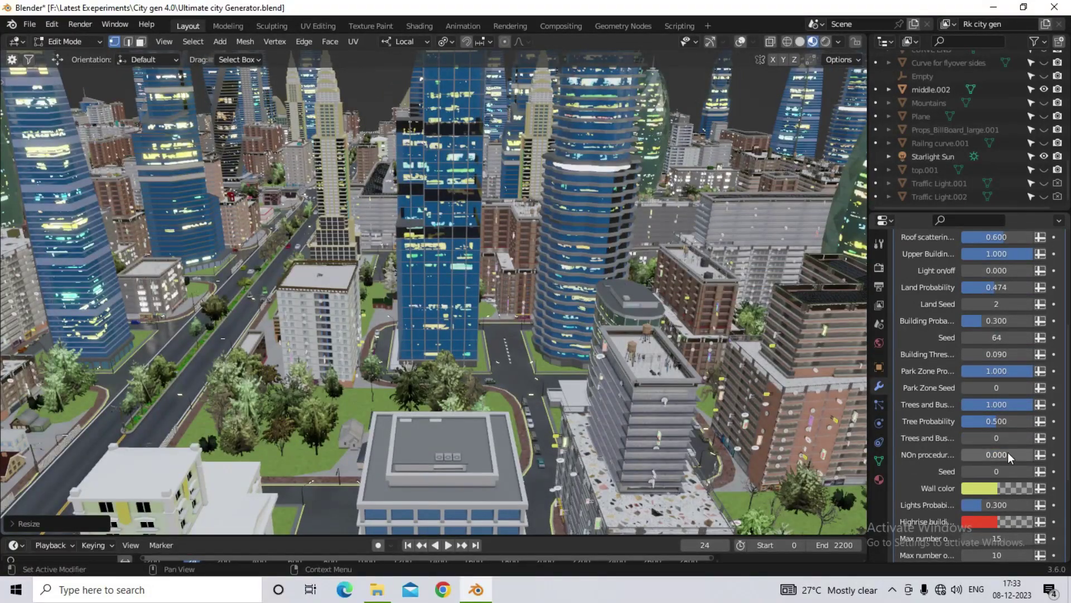
Step: Set the non-procedural buildings value to 0.422
{"action": "scroll", "coordinate": [470, 347], "scroll_direction": "up", "scroll_amount": 4}
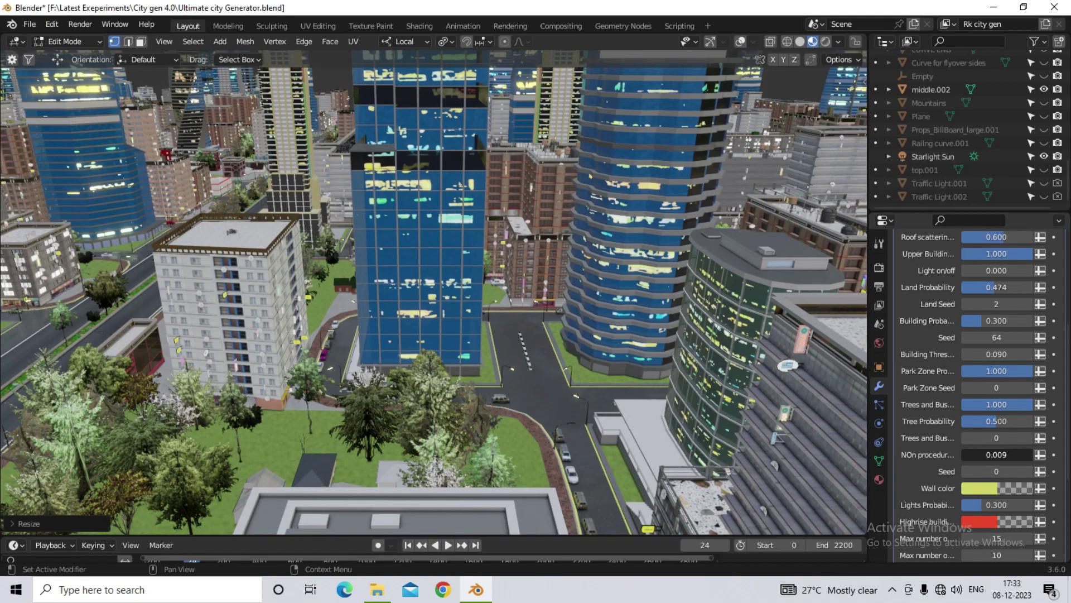
{"action": "left_click_drag", "start_coordinate": [976, 455], "coordinate": [997, 454]}
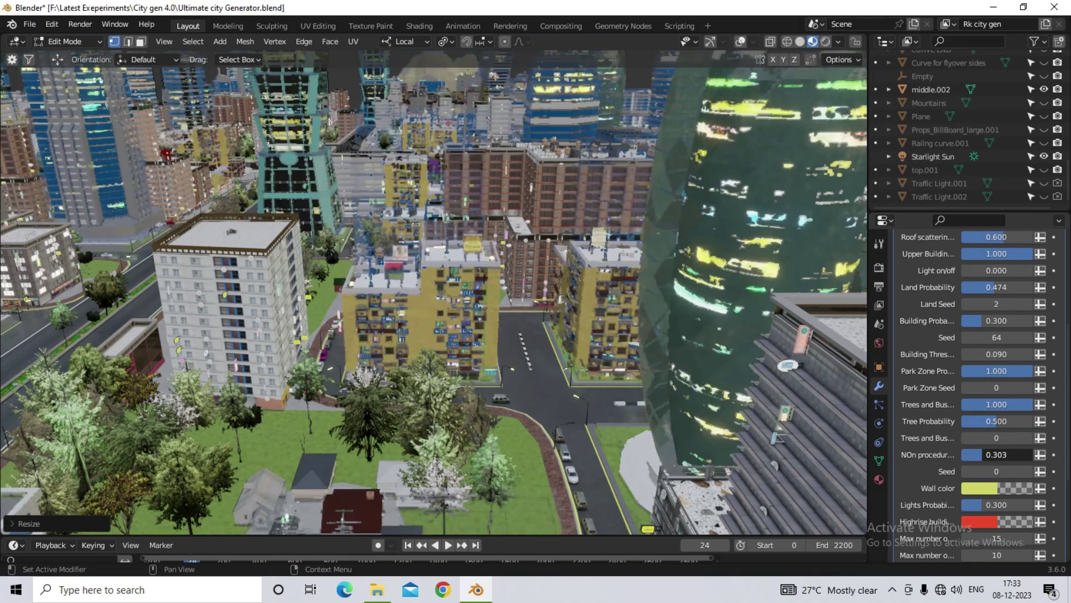
{"action": "scroll", "coordinate": [976, 459], "scroll_direction": "up", "scroll_amount": 5}
{"action": "scroll", "coordinate": [609, 352], "scroll_direction": "down", "scroll_amount": 6}
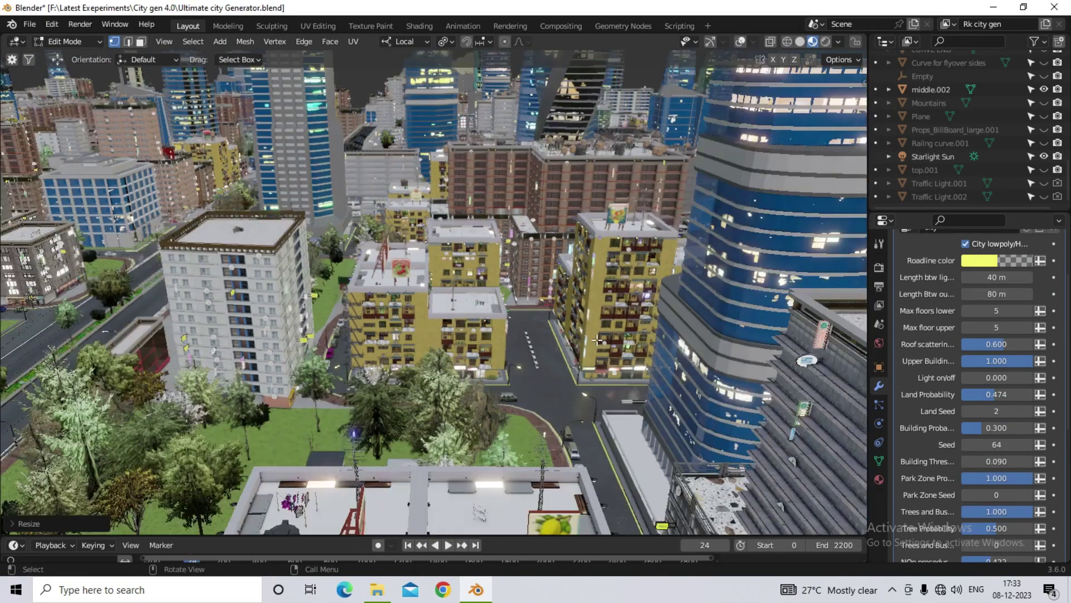
Step: View the yellow apartment buildings from afar and up close, and leave Edit Mode for Object Mode
{"action": "middle_click_drag", "start_coordinate": [609, 352], "coordinate": [383, 294]}
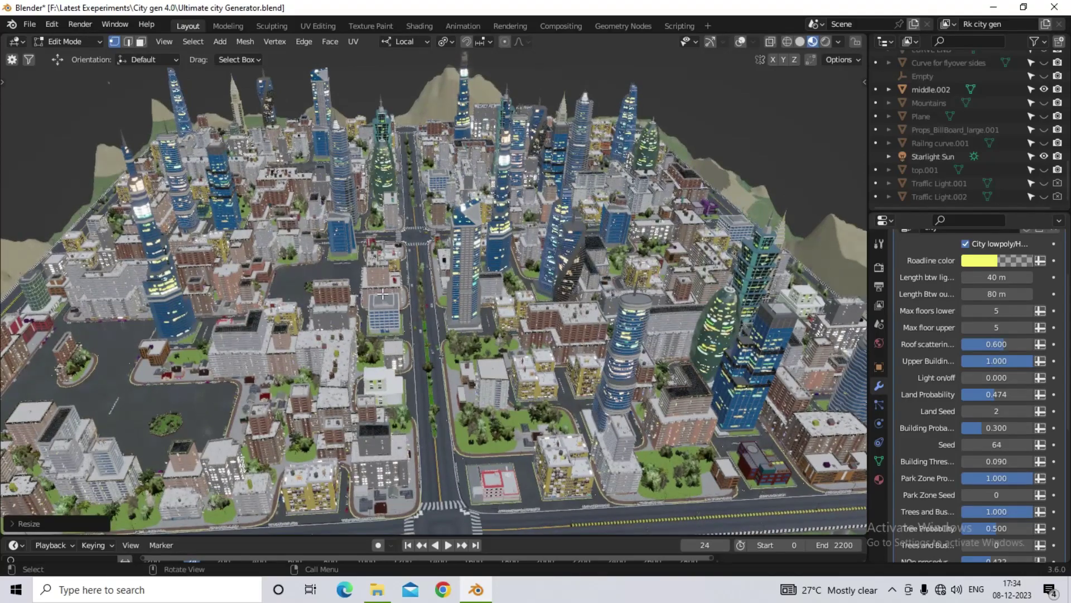
{"action": "middle_click_drag", "start_coordinate": [625, 297], "coordinate": [416, 182]}
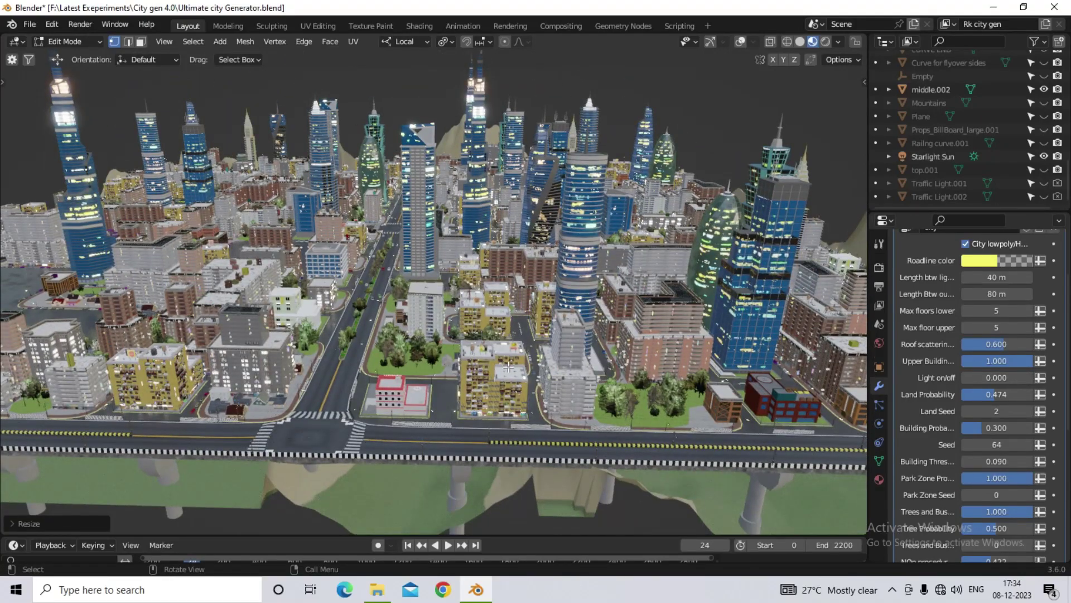
{"action": "scroll", "coordinate": [508, 367], "scroll_direction": "up", "scroll_amount": 3}
{"action": "scroll", "coordinate": [508, 367], "scroll_direction": "up", "scroll_amount": 4}
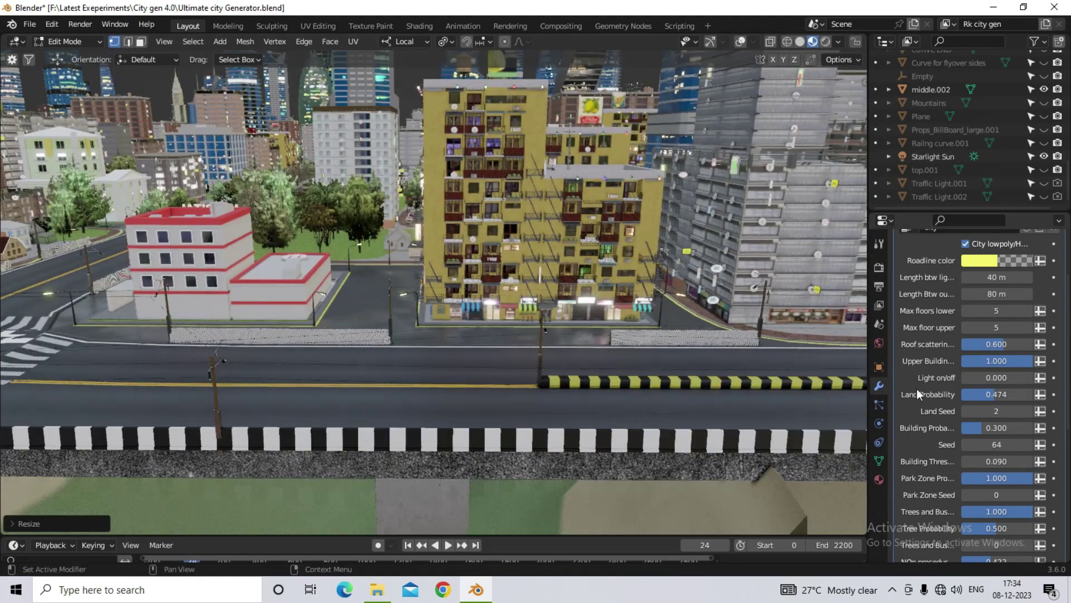
{"action": "scroll", "coordinate": [922, 391], "scroll_direction": "down", "scroll_amount": 2}
{"action": "scroll", "coordinate": [982, 469], "scroll_direction": "down", "scroll_amount": 7}
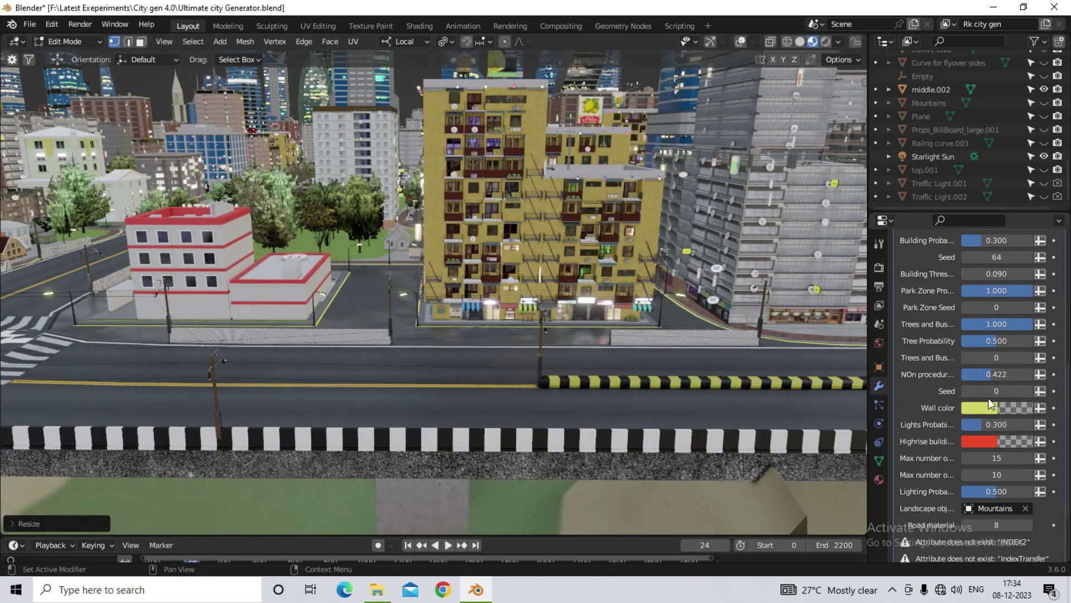
{"action": "key", "text": "Tab"}
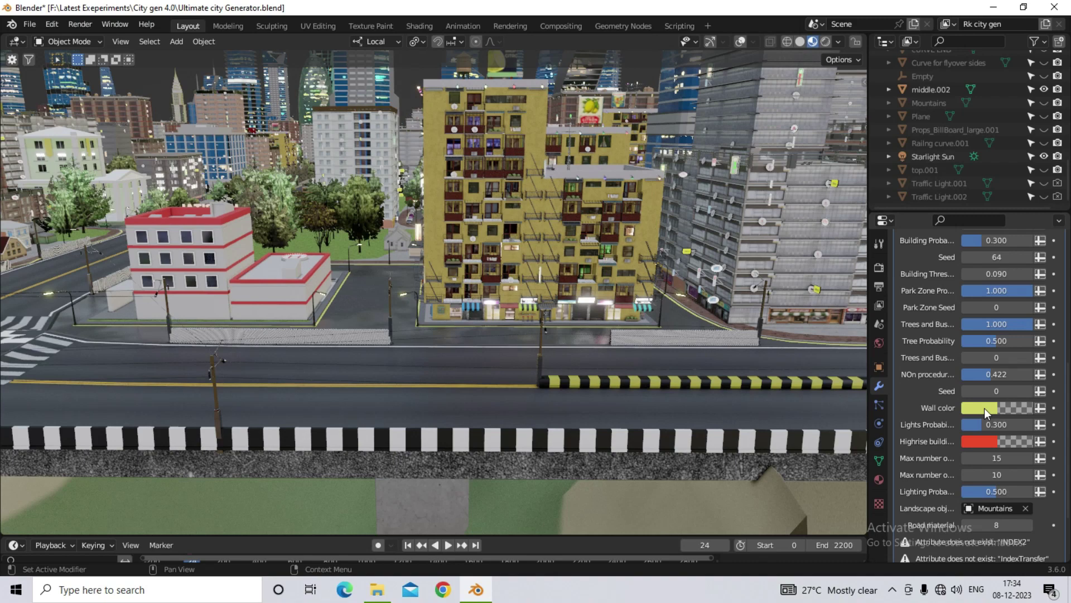
{"action": "middle_click_drag", "start_coordinate": [576, 212], "coordinate": [561, 277]}
{"action": "scroll", "coordinate": [562, 277], "scroll_direction": "down", "scroll_amount": 6}
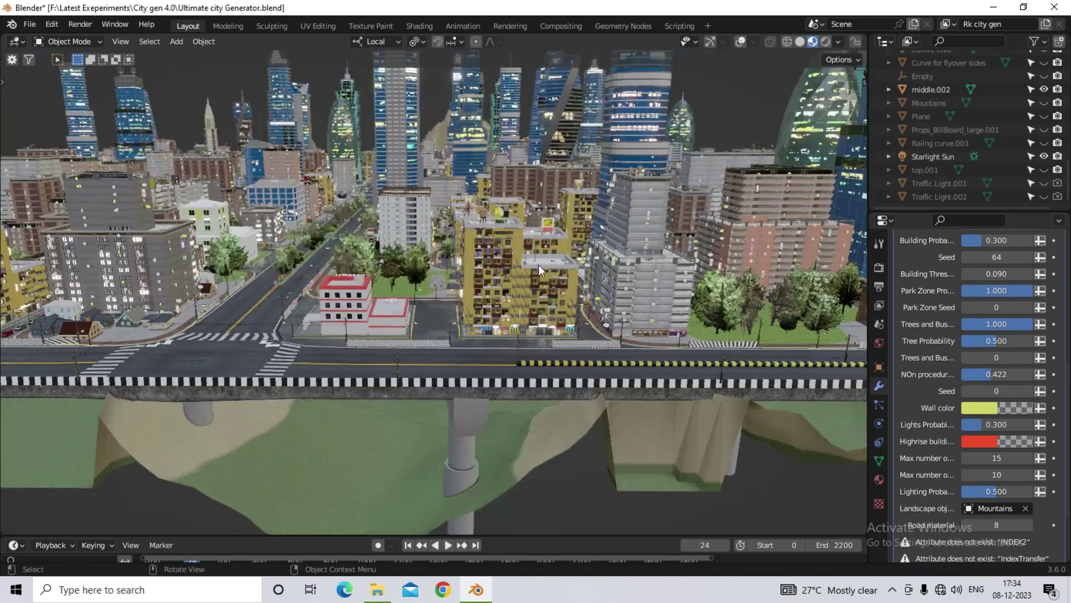
Step: Try a green wall color for the yellow apartment buildings
{"action": "left_click", "coordinate": [984, 407]}
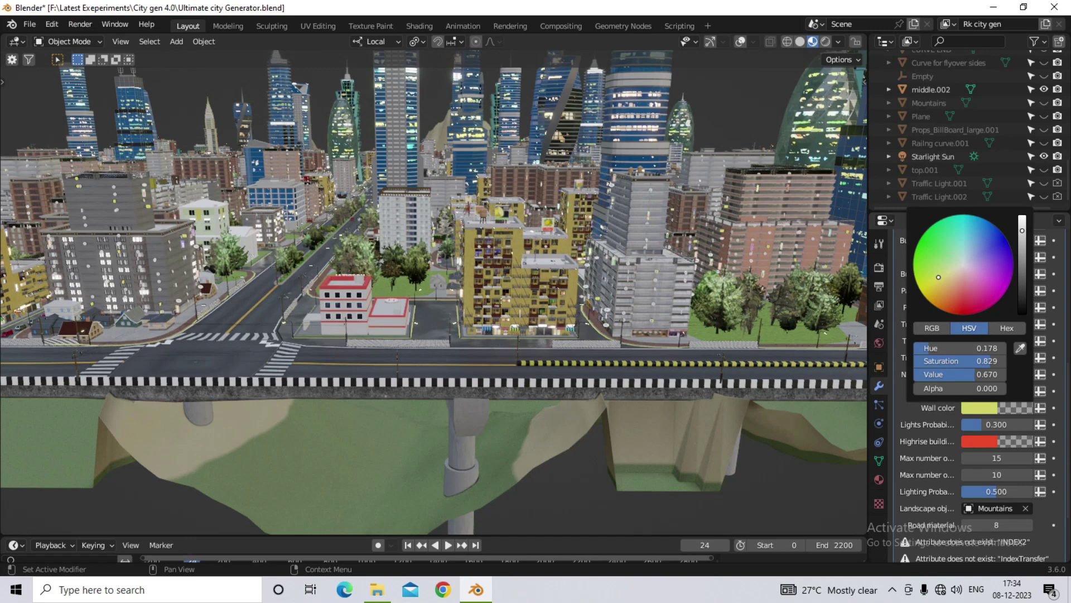
{"action": "mouse_move", "coordinate": [939, 277]}
{"action": "left_mouse_down"}
{"action": "mouse_move", "coordinate": [979, 294]}
{"action": "mouse_move", "coordinate": [993, 229]}
{"action": "mouse_move", "coordinate": [918, 241]}
{"action": "left_mouse_up"}
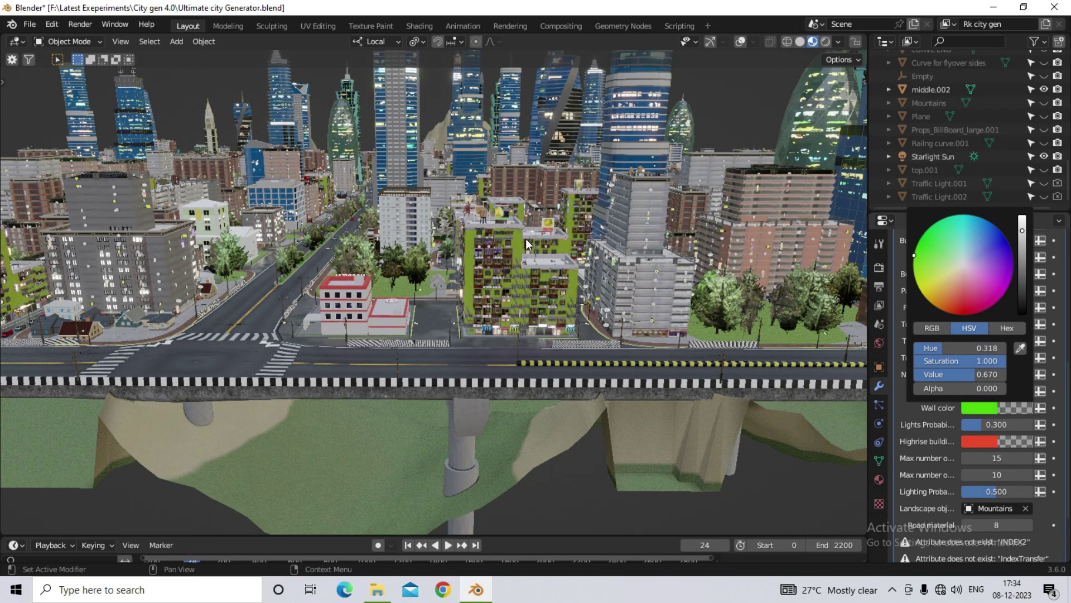
{"action": "key", "text": "Escape"}
Step: Using rendered viewport shading, try a lights probability of 1.000, settle on 0.431, and return to Material Preview
{"action": "middle_click_drag", "start_coordinate": [516, 281], "coordinate": [479, 281]}
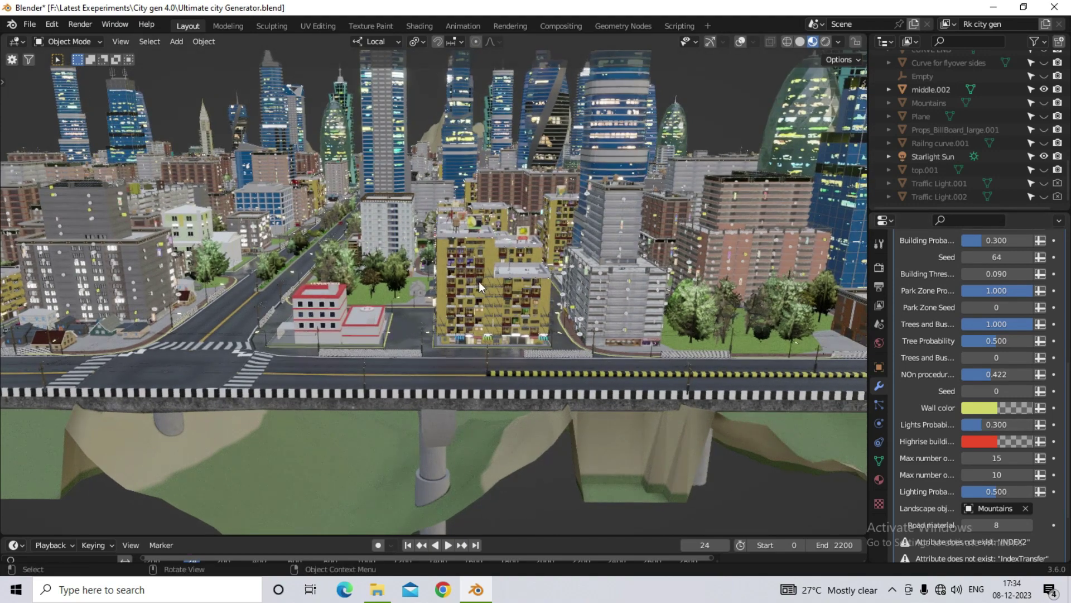
{"action": "scroll", "coordinate": [479, 281], "scroll_direction": "up", "scroll_amount": 5}
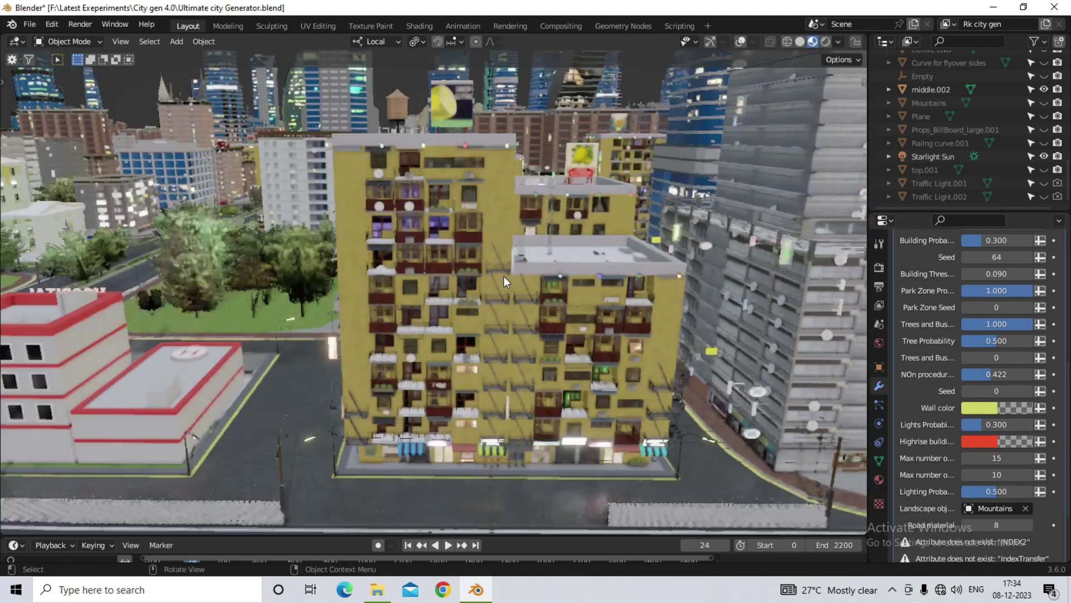
{"action": "left_click", "coordinate": [825, 41]}
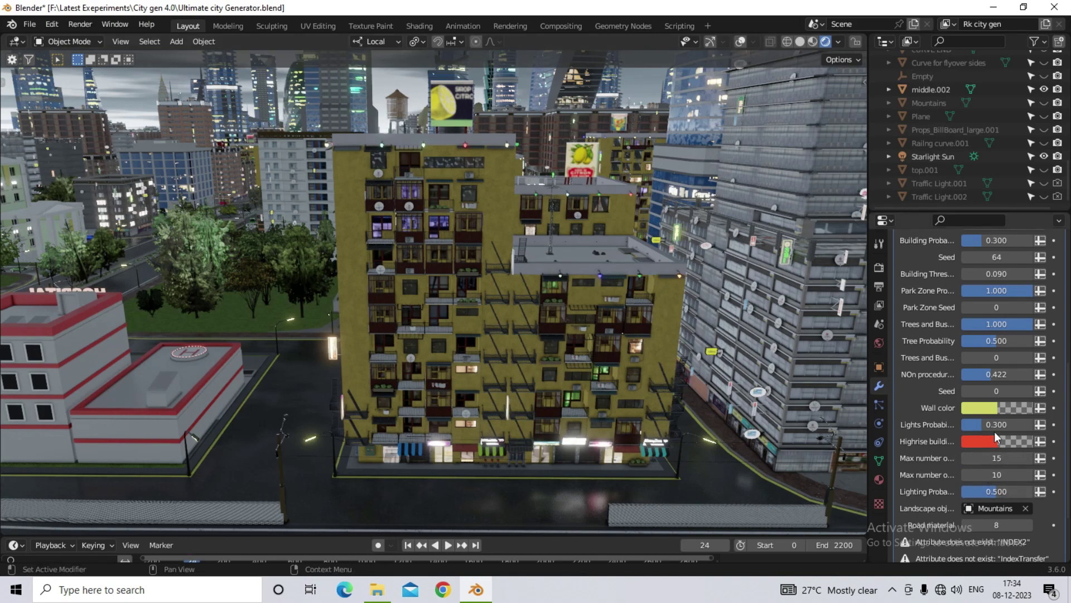
{"action": "left_click_drag", "start_coordinate": [983, 424], "coordinate": [1032, 424]}
{"action": "middle_click_drag", "start_coordinate": [616, 371], "coordinate": [859, 440]}
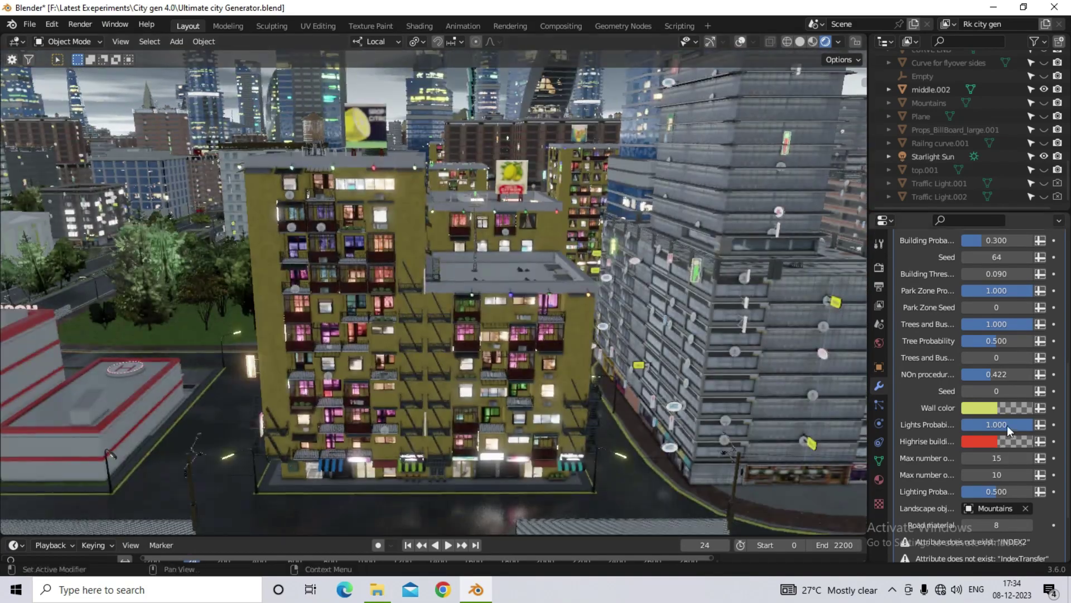
{"action": "left_click_drag", "start_coordinate": [992, 424], "coordinate": [951, 424]}
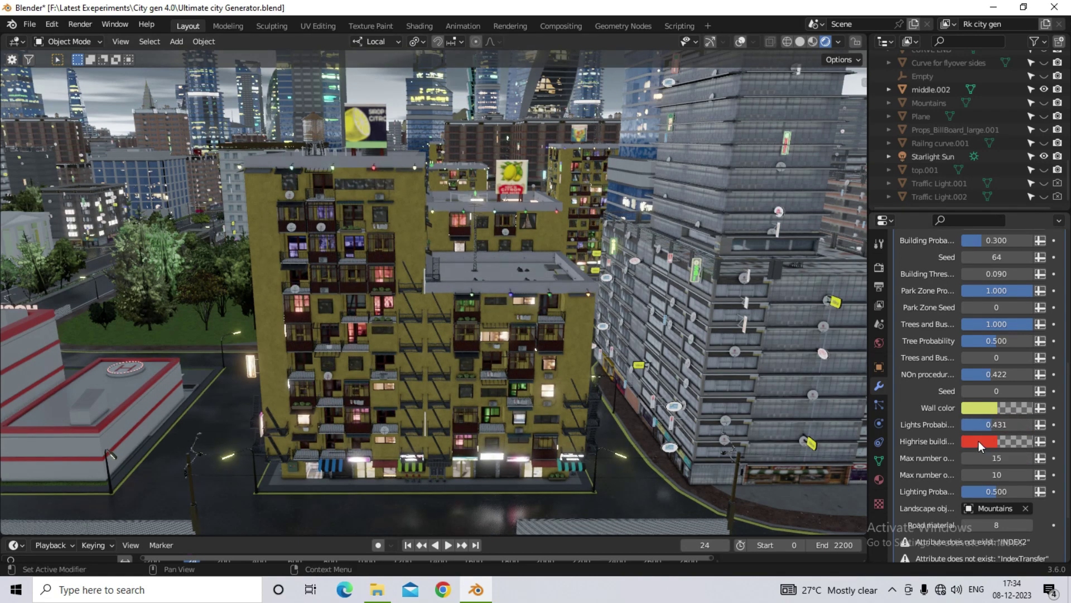
{"action": "scroll", "coordinate": [426, 368], "scroll_direction": "down", "scroll_amount": 5}
{"action": "middle_click_drag", "start_coordinate": [427, 376], "coordinate": [431, 357]}
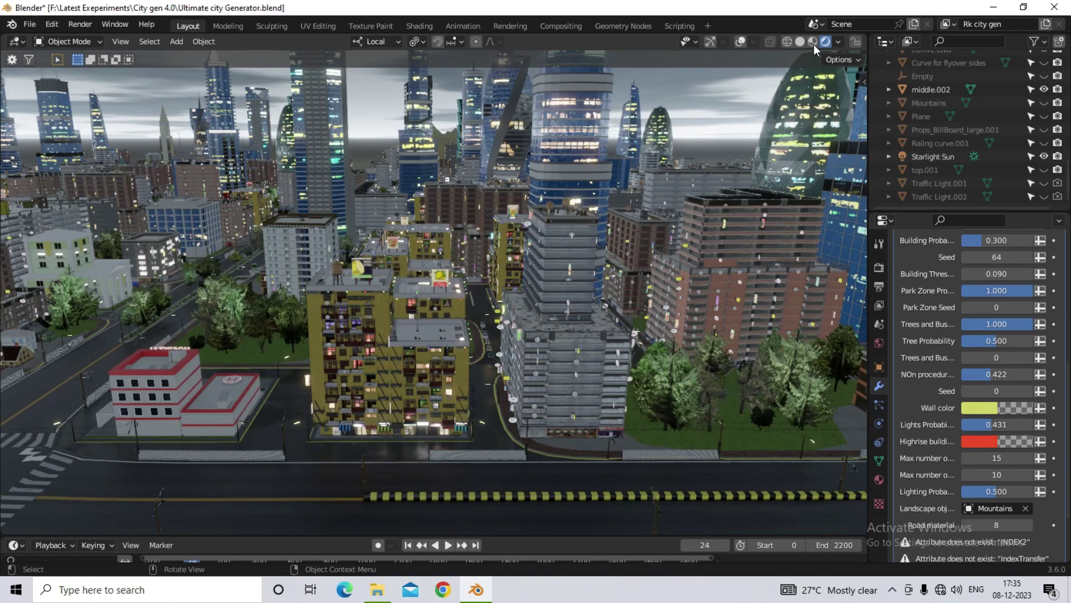
{"action": "left_click", "coordinate": [813, 43]}
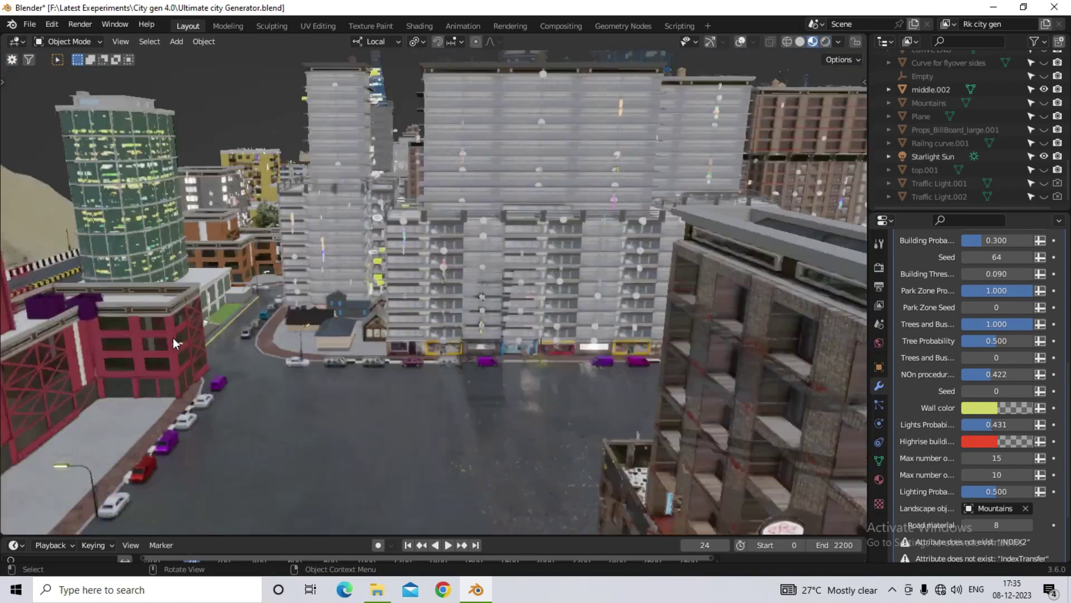
Step: Set the highrise building color to green and view the recolored buildings
{"action": "scroll", "coordinate": [173, 337], "scroll_direction": "up", "scroll_amount": 2}
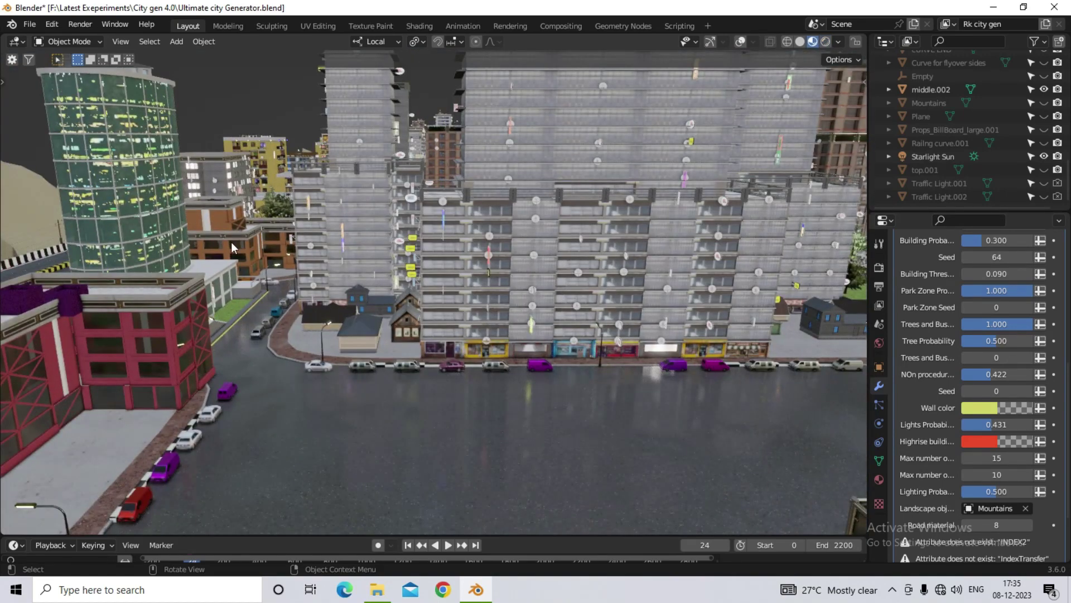
{"action": "left_click", "coordinate": [985, 442]}
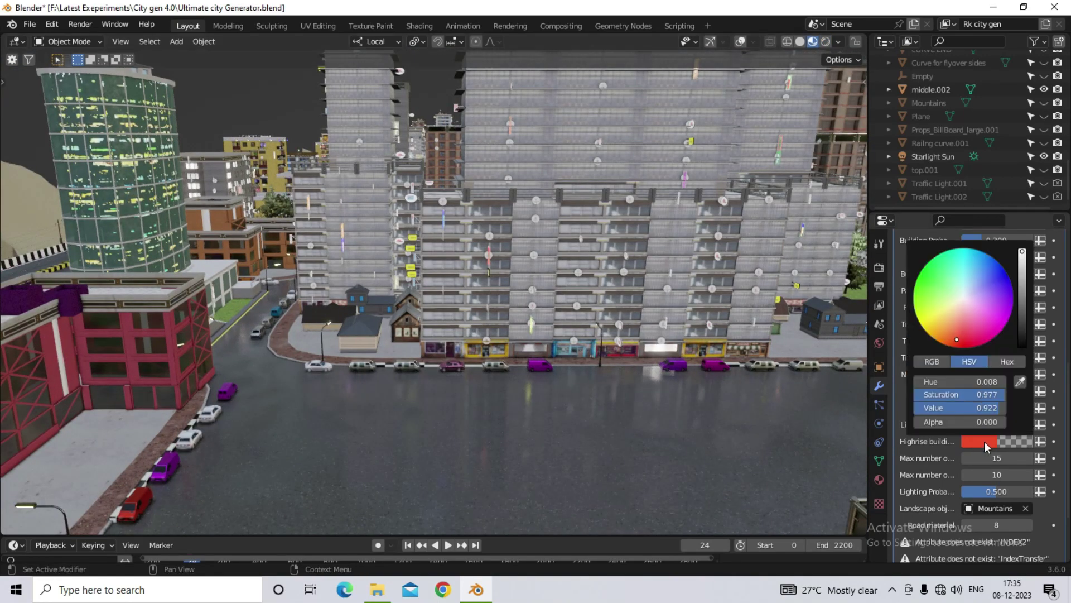
{"action": "left_click", "coordinate": [933, 280]}
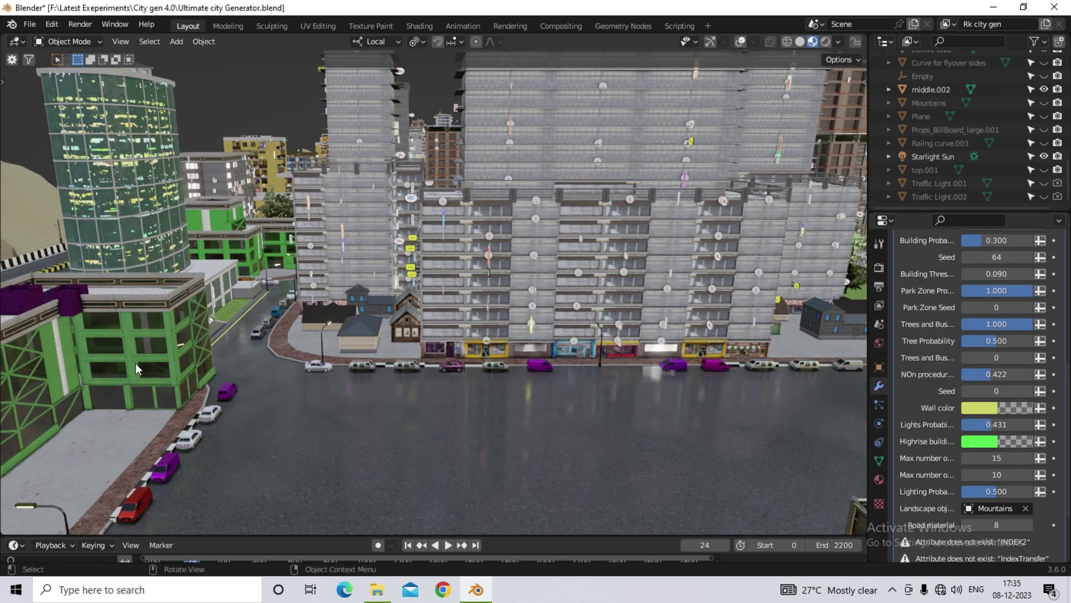
{"action": "scroll", "coordinate": [136, 363], "scroll_direction": "down", "scroll_amount": 10}
{"action": "middle_click_drag", "start_coordinate": [366, 383], "coordinate": [663, 282]}
{"action": "scroll", "coordinate": [394, 275], "scroll_direction": "up", "scroll_amount": 4}
{"action": "scroll", "coordinate": [304, 243], "scroll_direction": "up", "scroll_amount": 2}
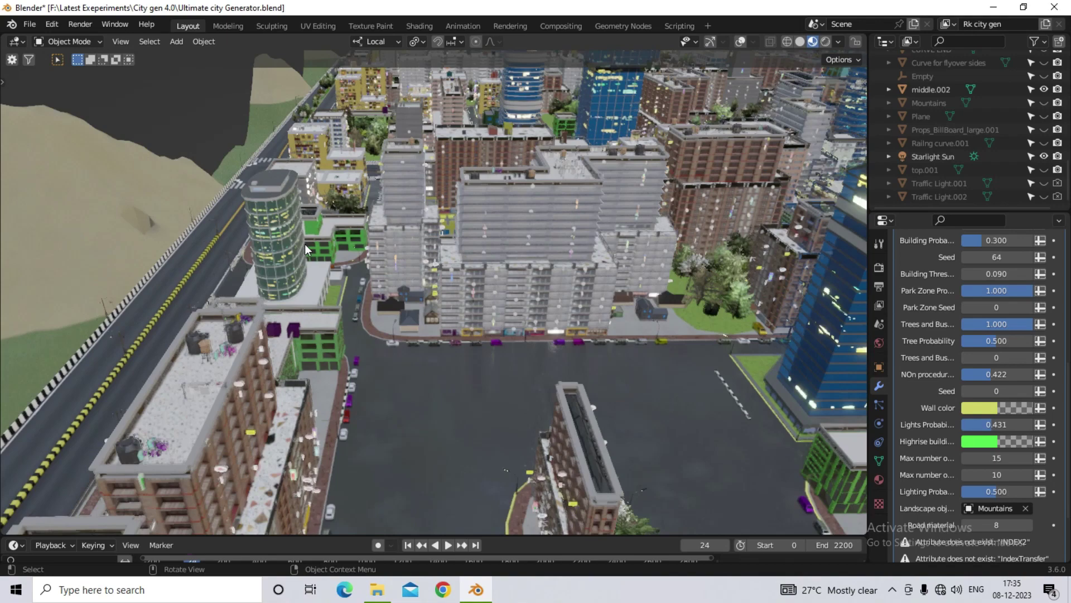
Step: Set the highrise building color to light cyan and view it across the city
{"action": "scroll", "coordinate": [305, 243], "scroll_direction": "up", "scroll_amount": 2}
{"action": "left_click", "coordinate": [971, 439]}
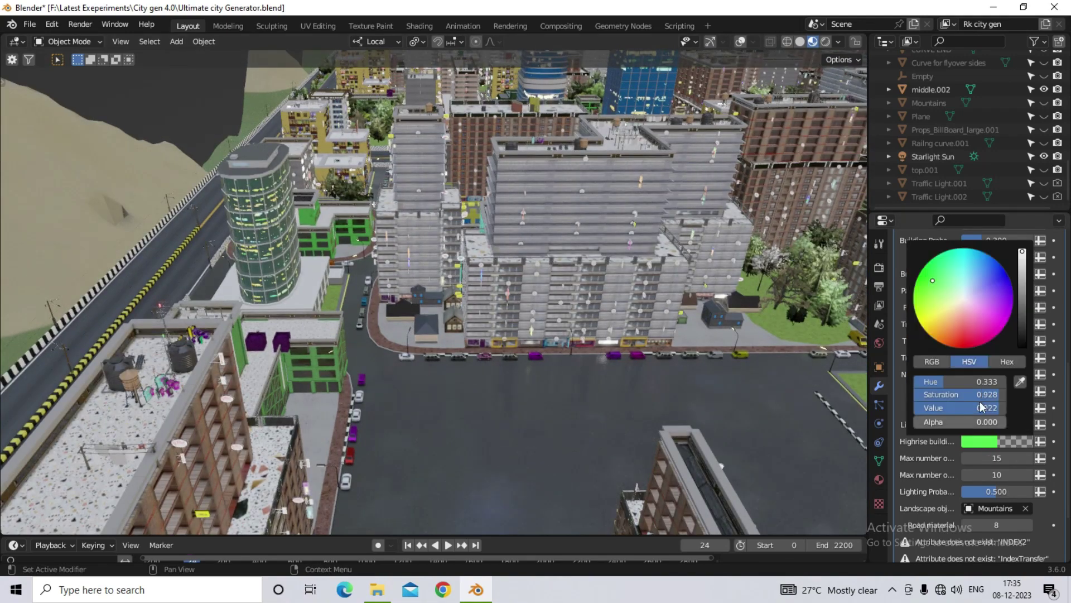
{"action": "left_click", "coordinate": [964, 269]}
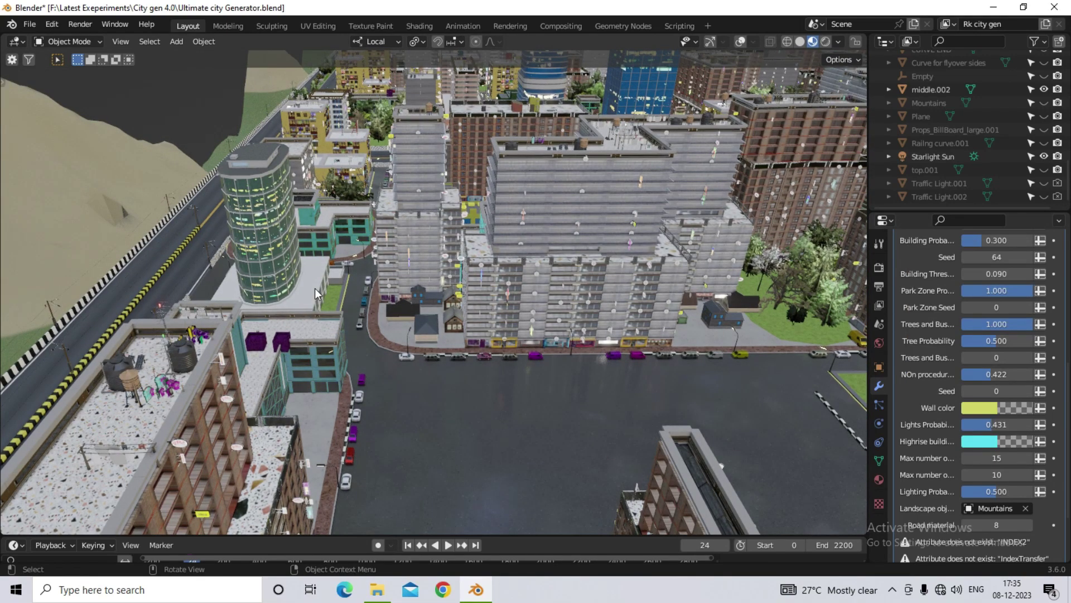
{"action": "scroll", "coordinate": [386, 337], "scroll_direction": "down", "scroll_amount": 5}
{"action": "middle_click_drag", "start_coordinate": [386, 337], "coordinate": [277, 327], "text": "shift"}
{"action": "scroll", "coordinate": [613, 385], "scroll_direction": "up", "scroll_amount": 1}
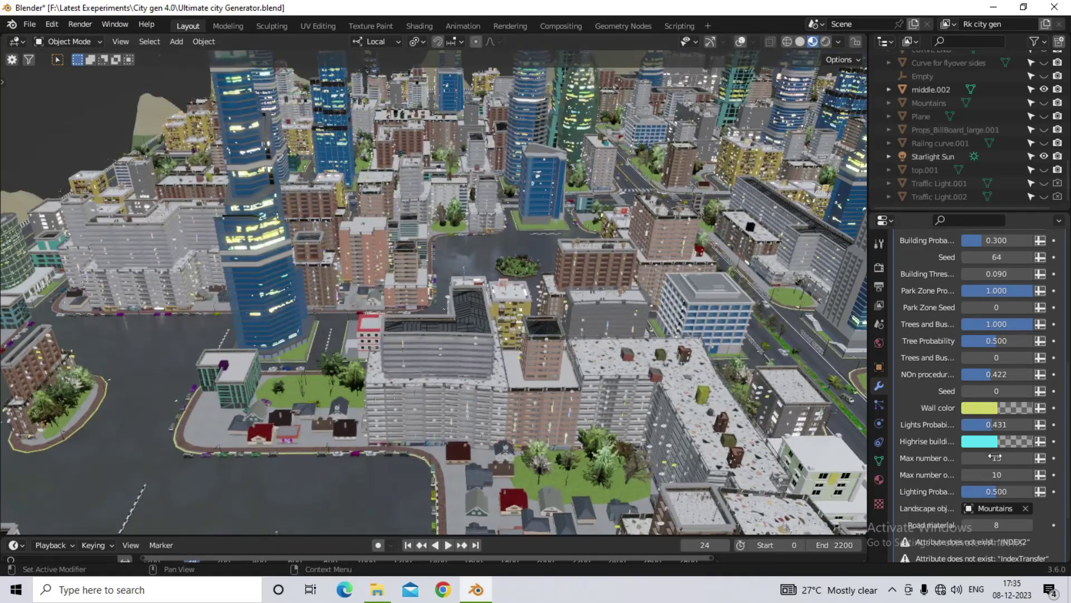
Step: Set the first maximum number setting, directly below the highrise building color, to 10 for the tall buildings along the main road
{"action": "middle_click_drag", "start_coordinate": [521, 373], "coordinate": [468, 347]}
{"action": "scroll", "coordinate": [643, 297], "scroll_direction": "up", "scroll_amount": 5}
{"action": "middle_click_drag", "start_coordinate": [643, 297], "coordinate": [444, 287], "text": "shift"}
{"action": "scroll", "coordinate": [444, 287], "scroll_direction": "up", "scroll_amount": 2}
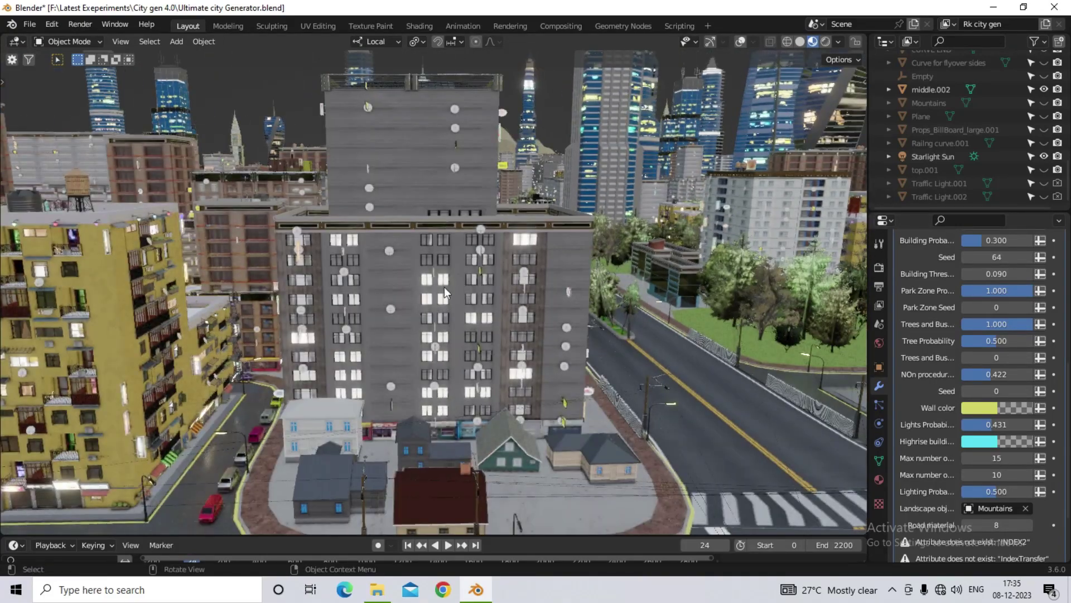
{"action": "middle_click_drag", "start_coordinate": [417, 346], "coordinate": [260, 359]}
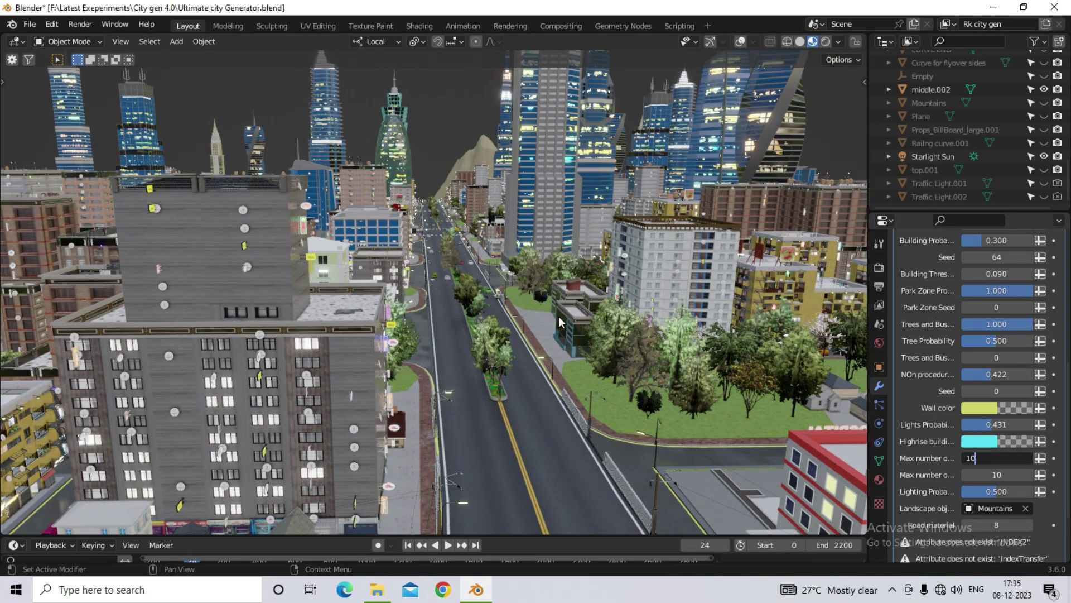
{"action": "key", "text": "Return"}
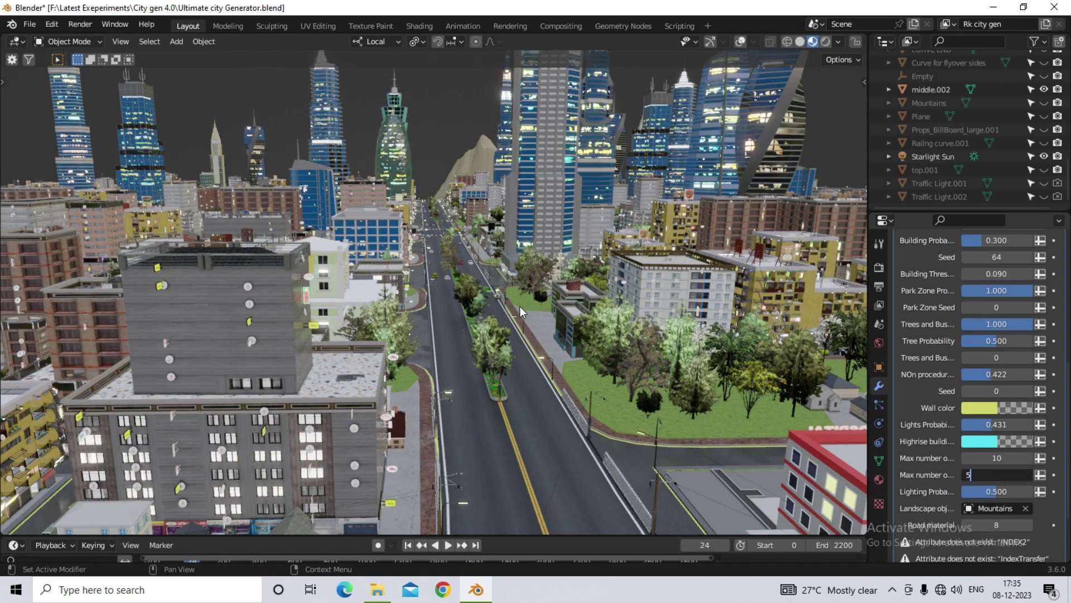
Step: Set the second maximum number setting, directly above the lighting probability, to 5 for the city's buildings
{"action": "type", "text": "5"}
{"action": "key", "text": "Return"}
{"action": "middle_click_drag", "start_coordinate": [504, 333], "coordinate": [613, 366]}
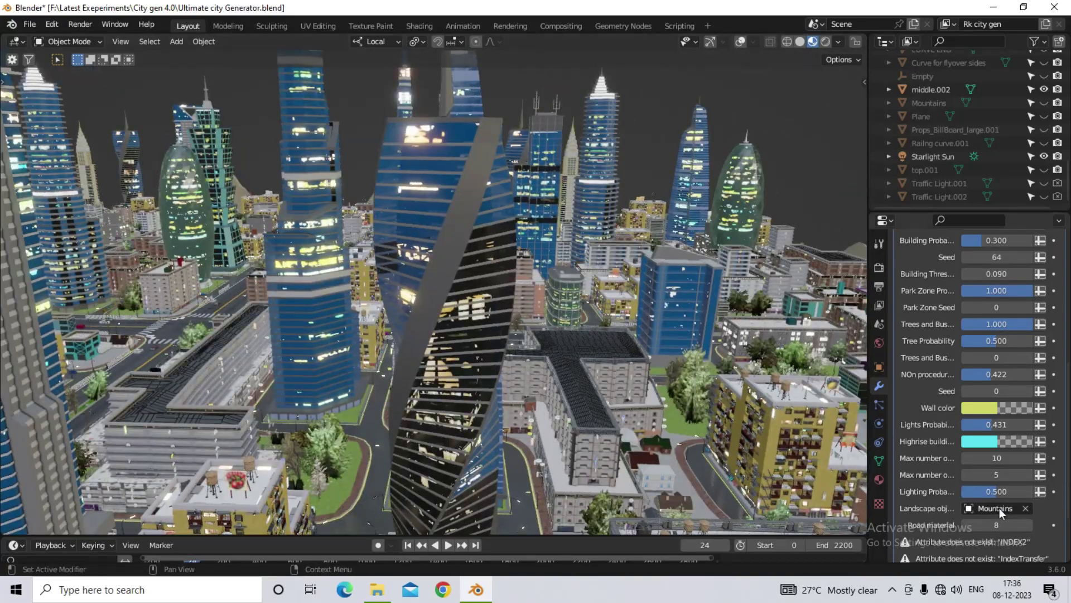
{"action": "scroll", "coordinate": [1002, 507], "scroll_direction": "down", "scroll_amount": 3}
{"action": "middle_click_drag", "start_coordinate": [484, 314], "coordinate": [621, 270]}
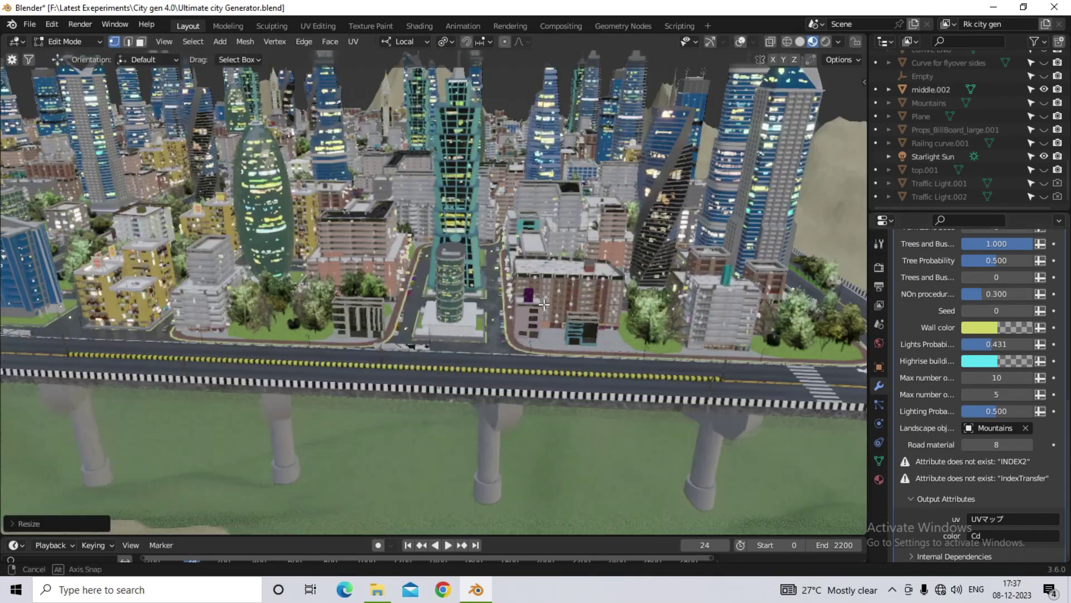
Step: Leave Edit Mode on the city object and switch the viewport to rendered shading
{"action": "middle_click_drag", "start_coordinate": [502, 295], "coordinate": [534, 310]}
{"action": "scroll", "coordinate": [330, 273], "scroll_direction": "up", "scroll_amount": 4}
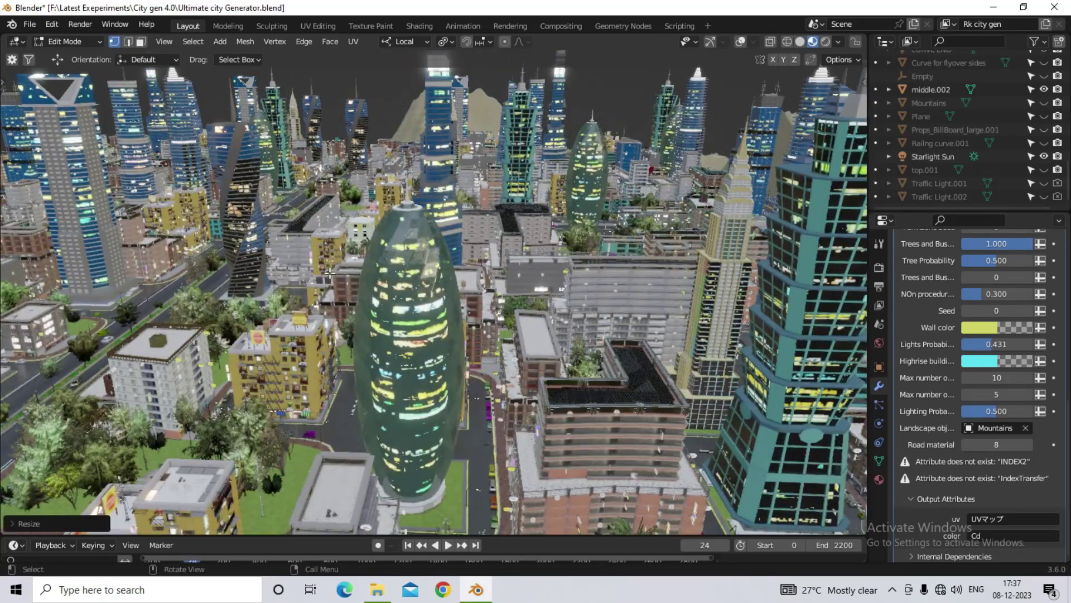
{"action": "key", "text": "Tab"}
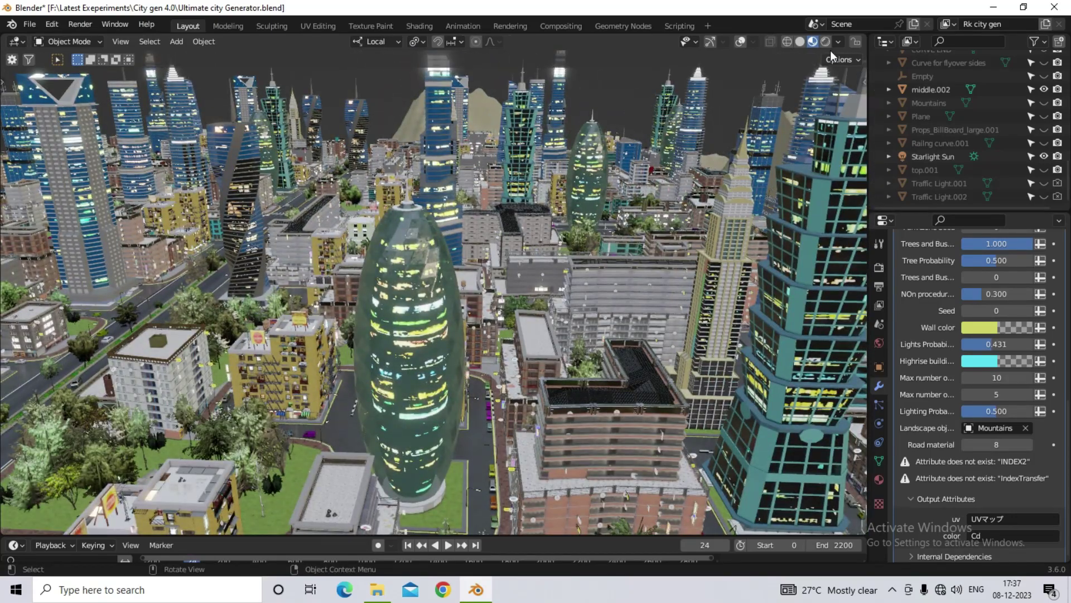
{"action": "left_click", "coordinate": [825, 42]}
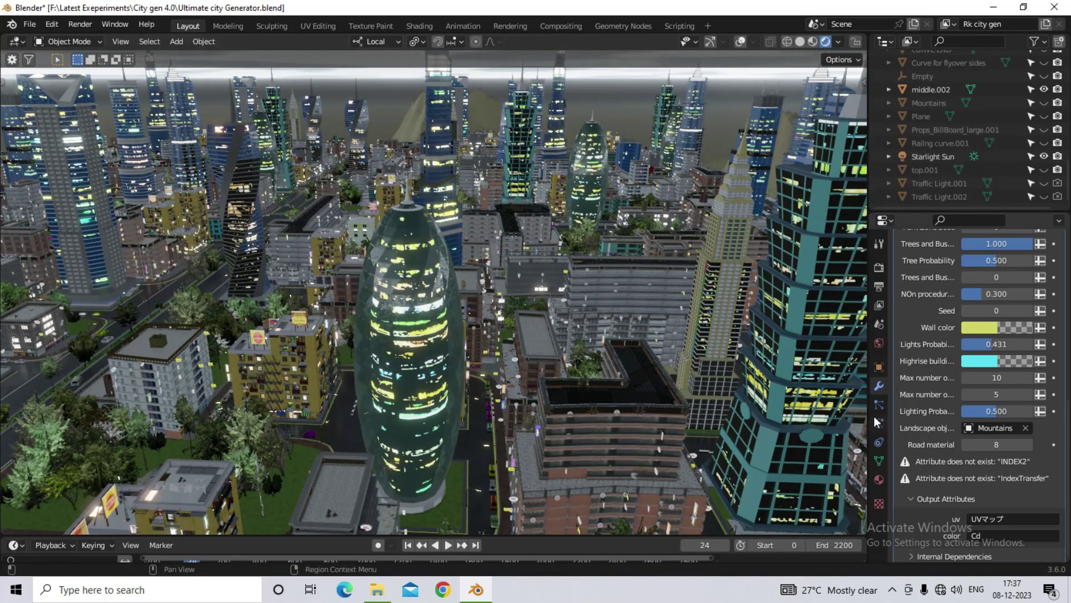
Step: Select the city's window interior material and try its interior lights value, checking the windows of nearby buildings
{"action": "left_click", "coordinate": [878, 479]}
{"action": "scroll", "coordinate": [943, 433], "scroll_direction": "up", "scroll_amount": 8}
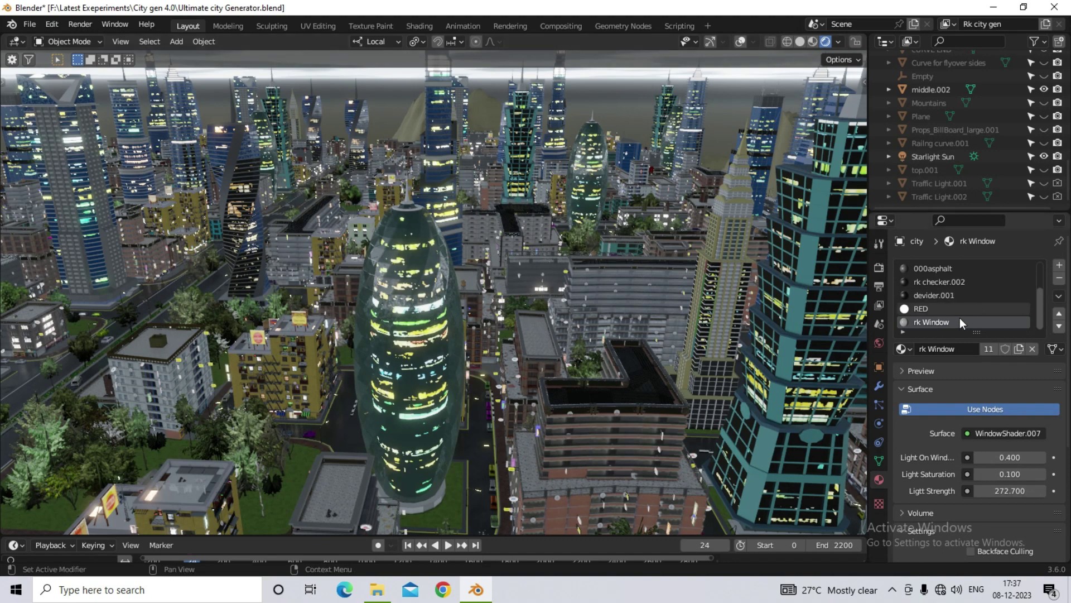
{"action": "scroll", "coordinate": [942, 303], "scroll_direction": "up", "scroll_amount": 3}
{"action": "left_click", "coordinate": [942, 282]}
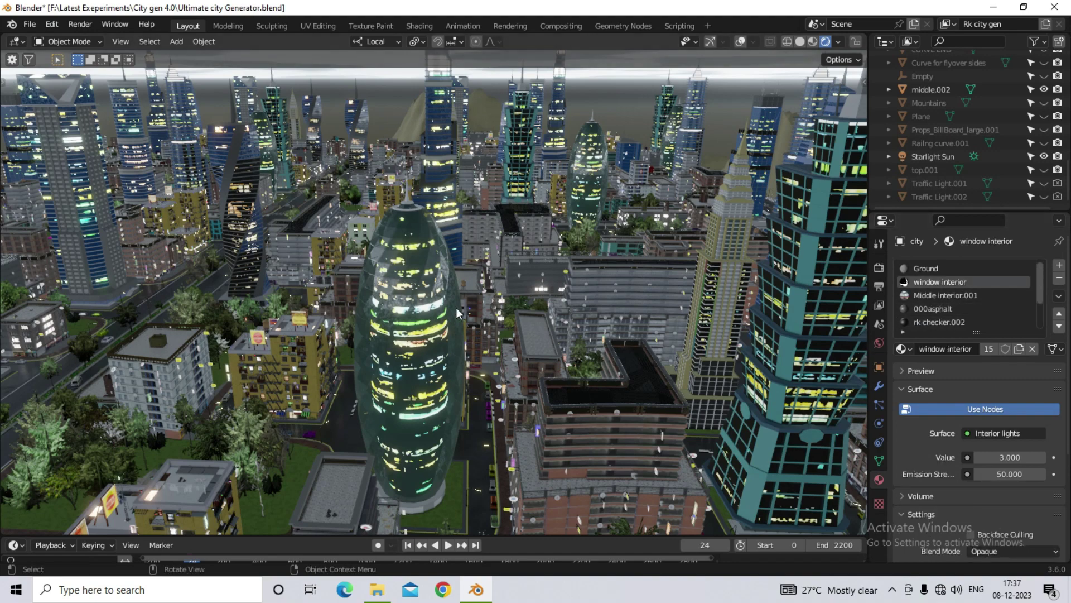
{"action": "scroll", "coordinate": [982, 385], "scroll_direction": "down", "scroll_amount": 1}
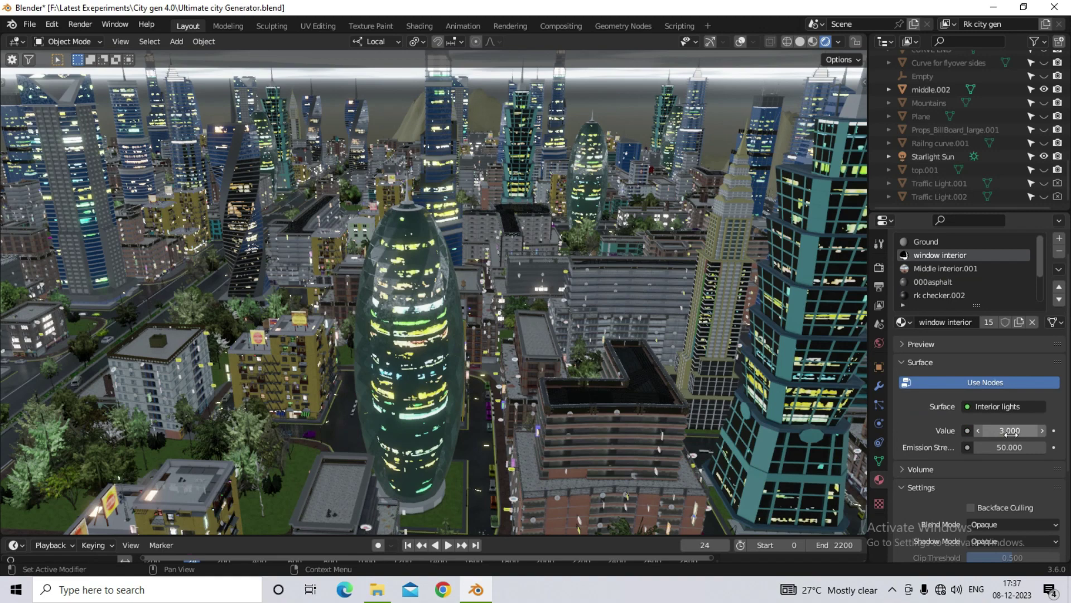
{"action": "mouse_move", "coordinate": [1010, 430]}
{"action": "left_mouse_down"}
{"action": "mouse_move", "coordinate": [988, 430]}
{"action": "mouse_move", "coordinate": [1027, 430]}
{"action": "left_mouse_up"}
{"action": "middle_click_drag", "start_coordinate": [726, 357], "coordinate": [283, 435]}
{"action": "scroll", "coordinate": [282, 435], "scroll_direction": "up", "scroll_amount": 3}
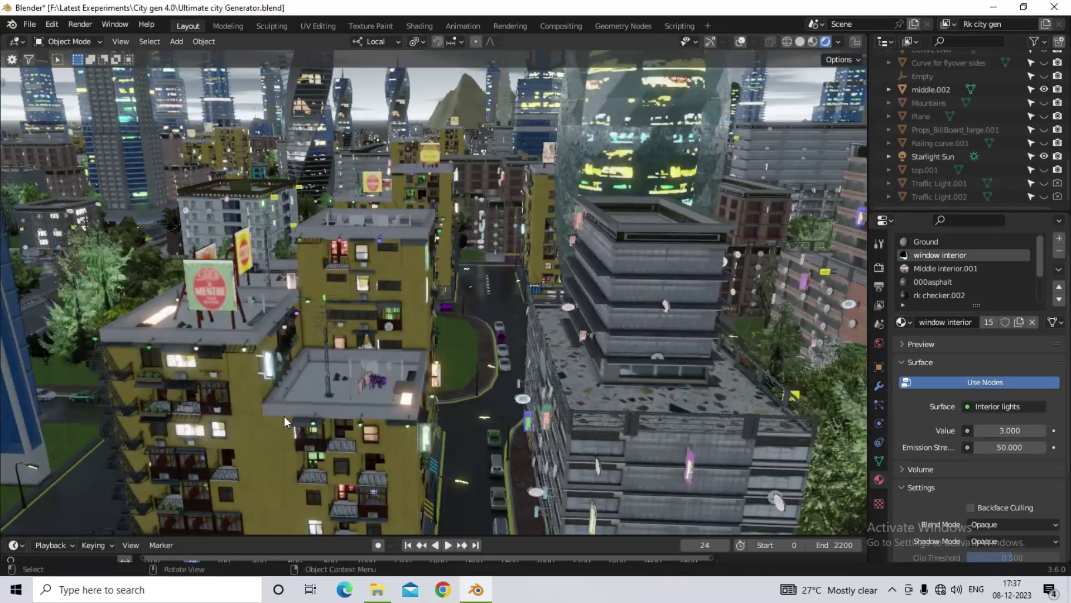
Step: Raise the lights probability in the citygen modifier to 1.000 and inspect the lit windows close up
{"action": "left_click", "coordinate": [879, 386]}
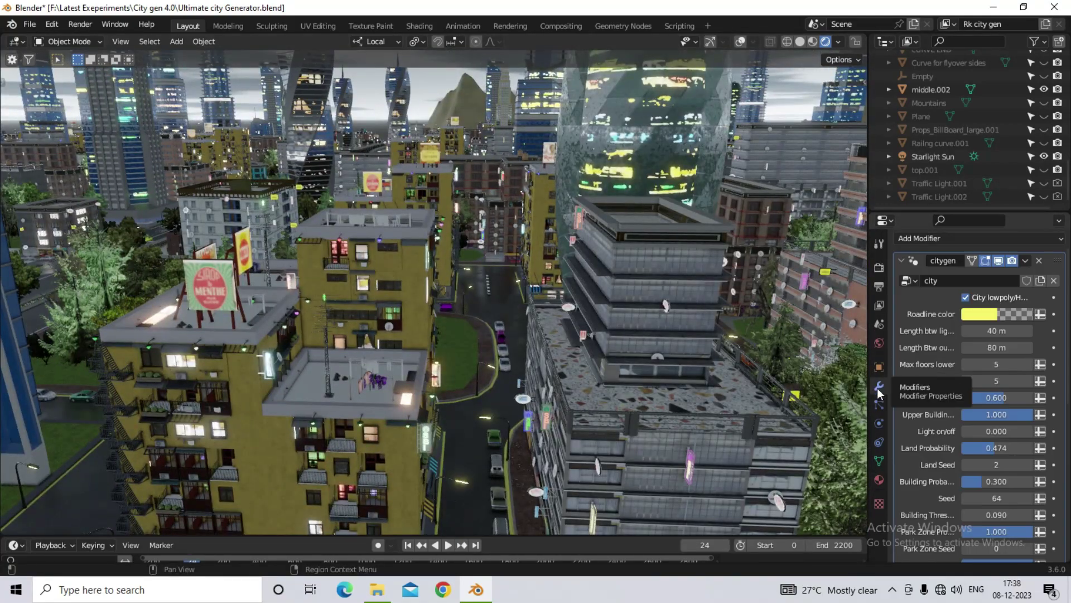
{"action": "scroll", "coordinate": [983, 469], "scroll_direction": "down", "scroll_amount": 5}
{"action": "left_click_drag", "start_coordinate": [992, 344], "coordinate": [1033, 345]}
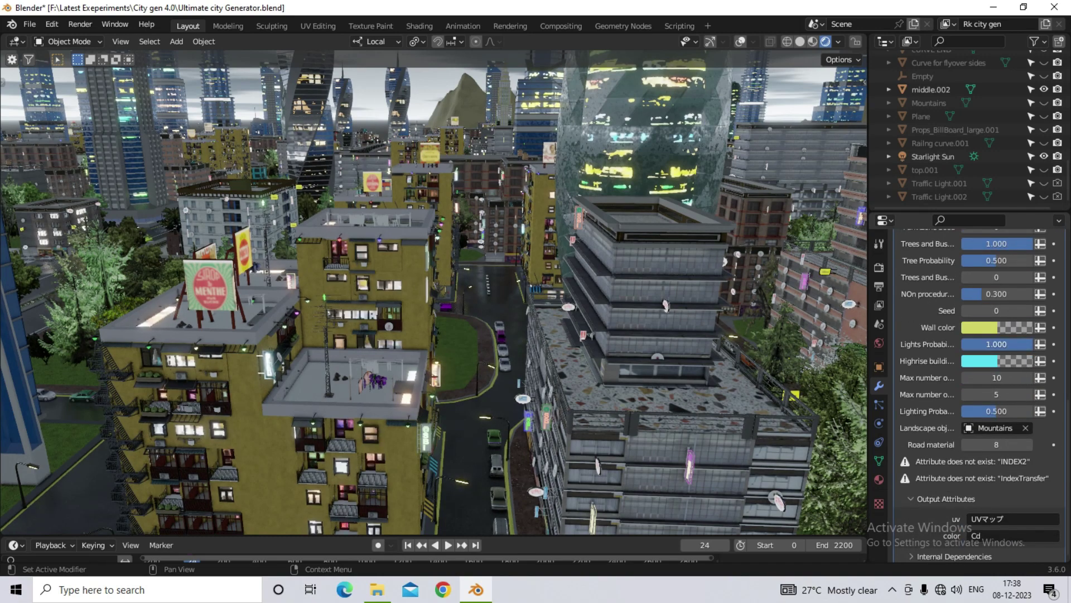
{"action": "scroll", "coordinate": [427, 313], "scroll_direction": "down", "scroll_amount": 3}
{"action": "middle_click_drag", "start_coordinate": [427, 312], "coordinate": [812, 292], "text": "shift"}
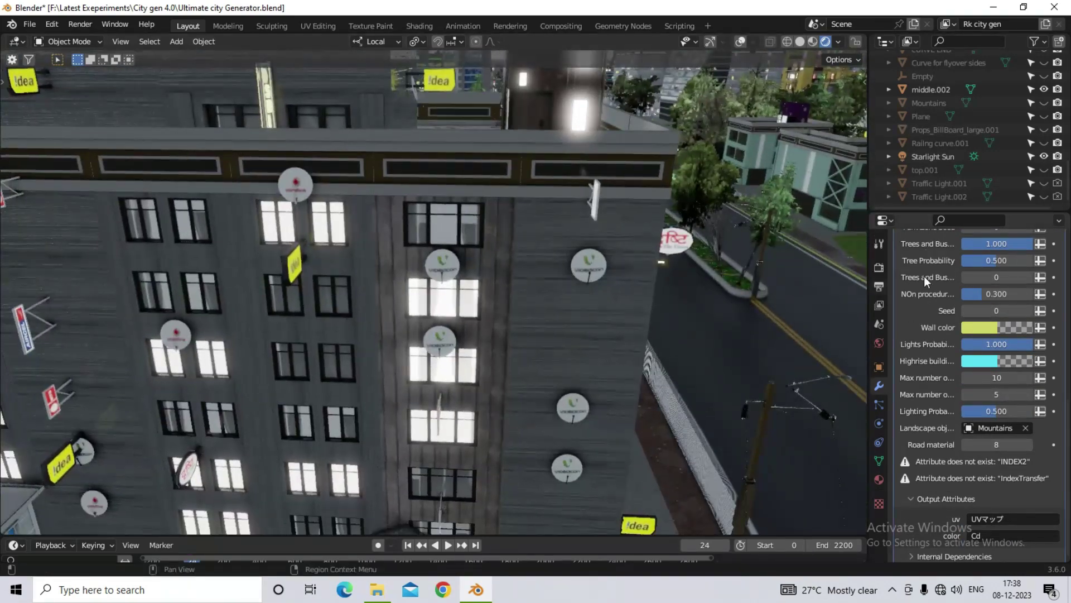
Step: In the rk Window material, set the light-on windows value to 0.800 and the light saturation to 0.500
{"action": "left_click", "coordinate": [879, 479]}
{"action": "scroll", "coordinate": [953, 404], "scroll_direction": "up", "scroll_amount": 5}
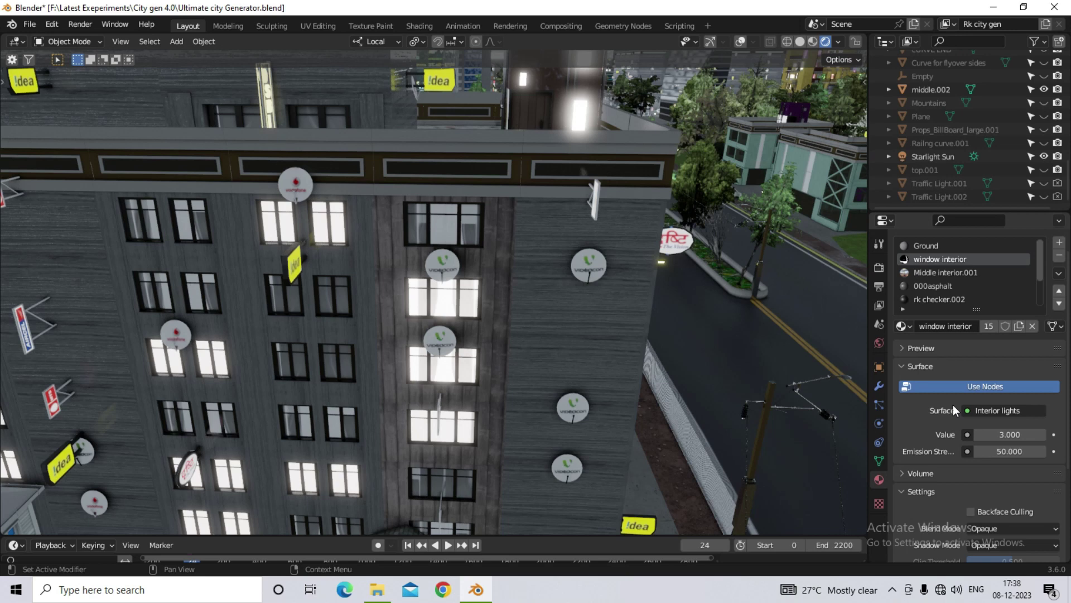
{"action": "scroll", "coordinate": [944, 299], "scroll_direction": "down", "scroll_amount": 3}
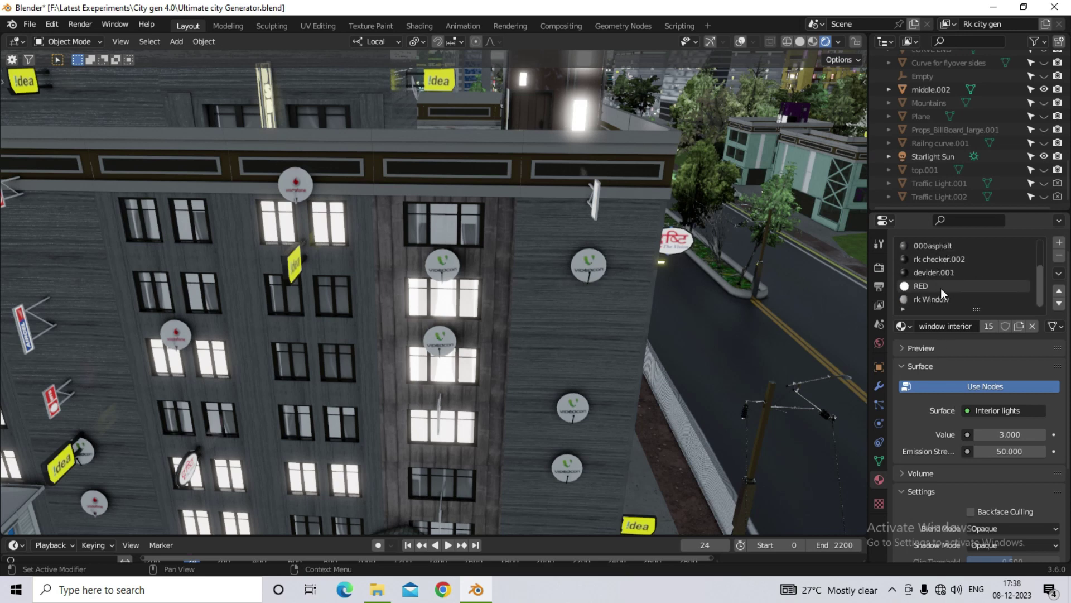
{"action": "left_click", "coordinate": [934, 300]}
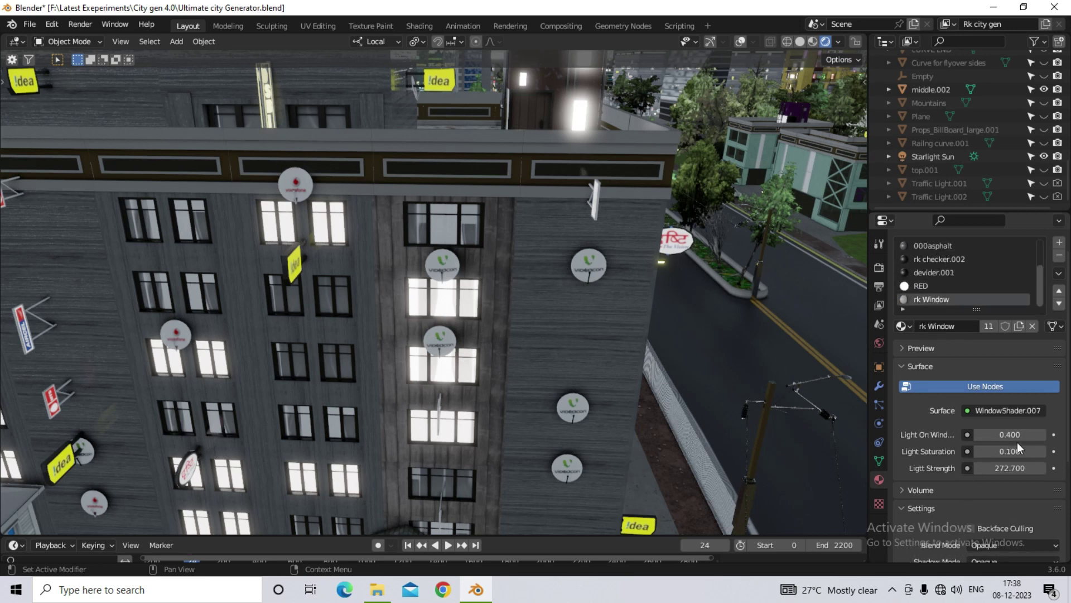
{"action": "mouse_move", "coordinate": [1010, 435]}
{"action": "left_mouse_down"}
{"action": "mouse_move", "coordinate": [1043, 435]}
{"action": "mouse_move", "coordinate": [987, 434]}
{"action": "mouse_move", "coordinate": [1038, 434]}
{"action": "mouse_move", "coordinate": [1010, 434]}
{"action": "mouse_move", "coordinate": [1015, 452]}
{"action": "mouse_move", "coordinate": [1044, 435]}
{"action": "mouse_move", "coordinate": [1043, 451]}
{"action": "mouse_move", "coordinate": [976, 435]}
{"action": "mouse_move", "coordinate": [1010, 434]}
{"action": "left_mouse_up"}
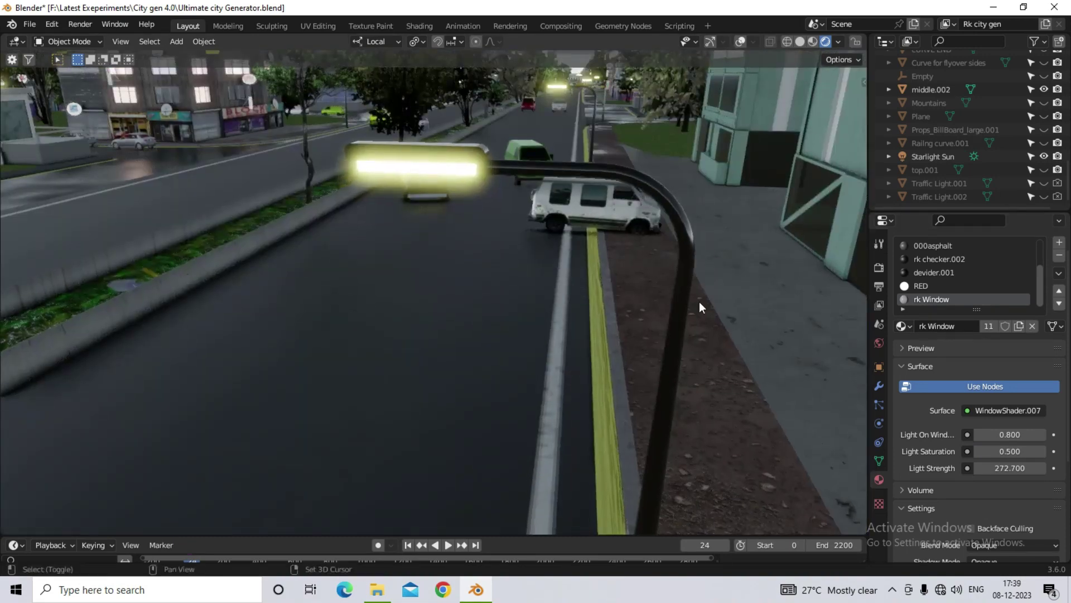
Step: Change the RED street light material's color to mint green and set its strength to 200
{"action": "left_click", "coordinate": [920, 285]}
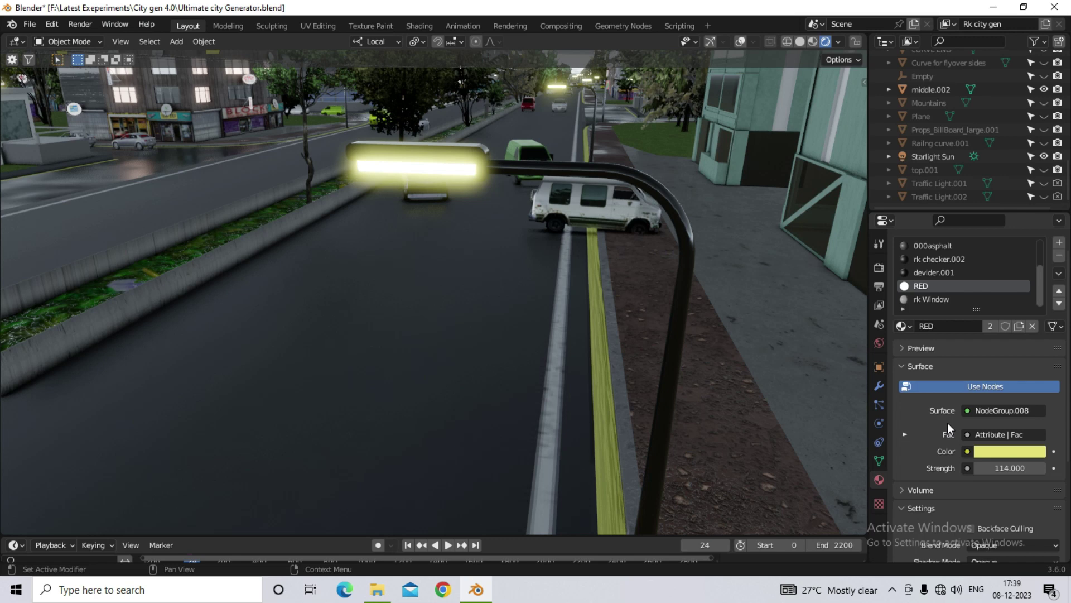
{"action": "scroll", "coordinate": [926, 410], "scroll_direction": "down", "scroll_amount": 3}
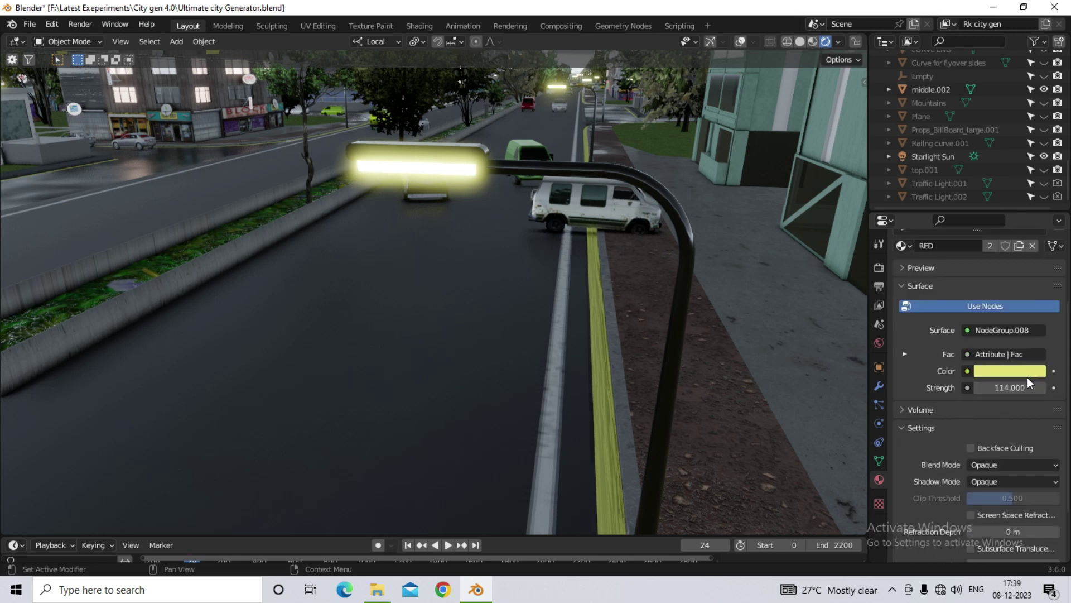
{"action": "left_click", "coordinate": [1007, 371]}
{"action": "left_click_drag", "start_coordinate": [983, 268], "coordinate": [949, 197]}
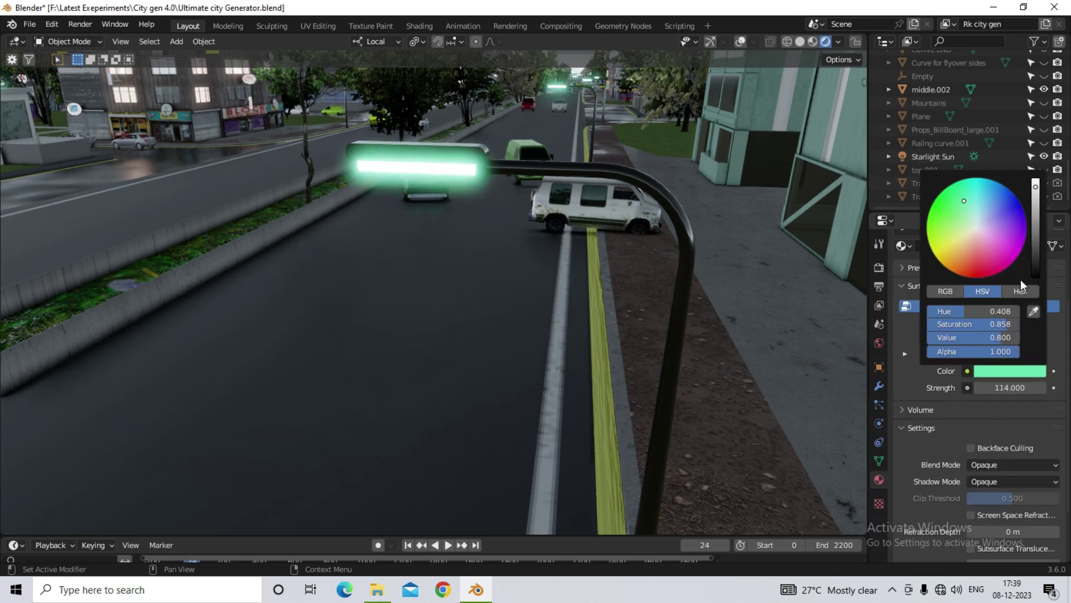
{"action": "left_click", "coordinate": [1016, 387]}
{"action": "type", "text": "200"}
{"action": "key", "text": "Return"}
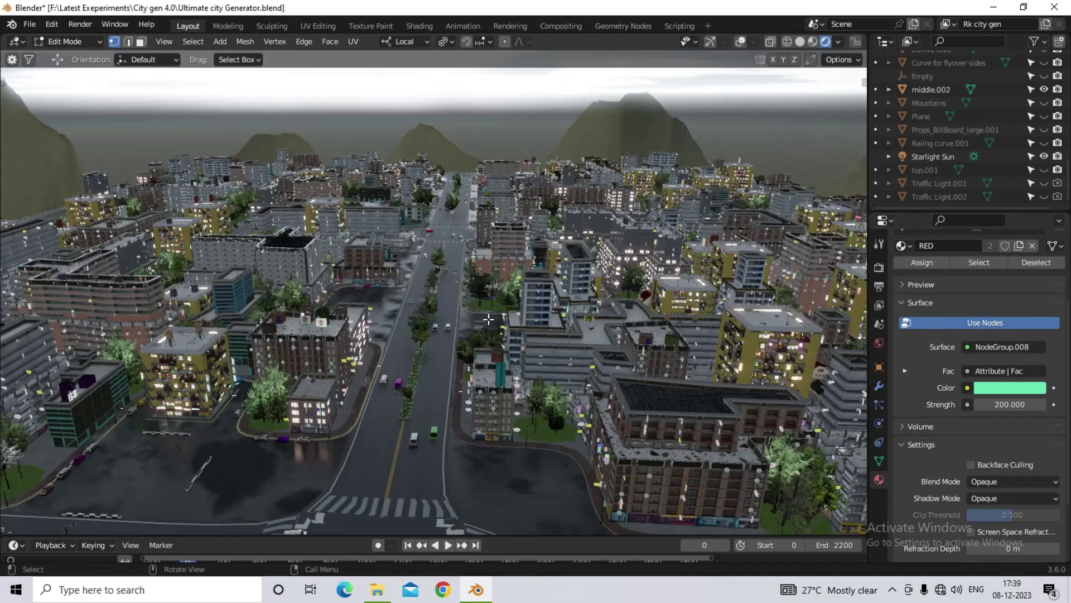
Step: In Edit Mode, extrude the near outer corner of the city's road outward over the terrain as a first flyover segment
{"action": "middle_click_drag", "start_coordinate": [491, 304], "coordinate": [510, 397]}
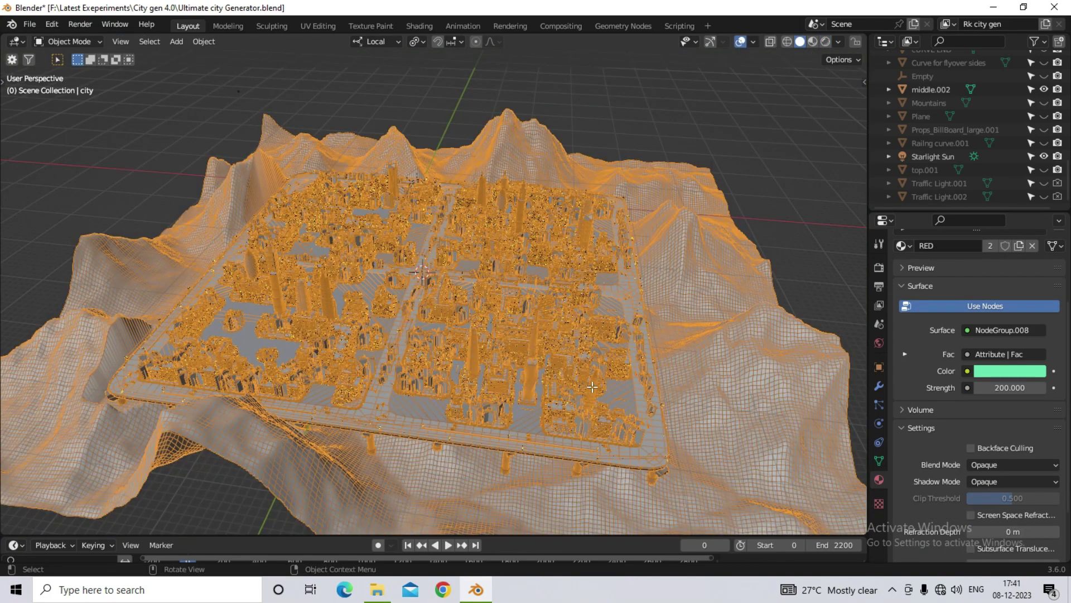
{"action": "key", "text": "Tab"}
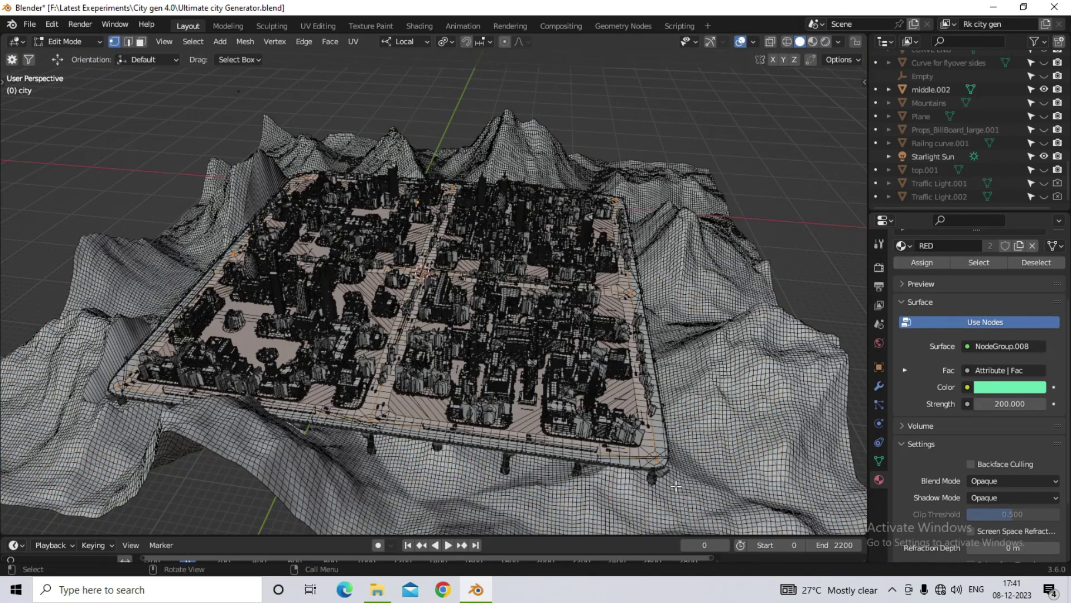
{"action": "scroll", "coordinate": [637, 396], "scroll_direction": "up", "scroll_amount": 5}
{"action": "scroll", "coordinate": [638, 396], "scroll_direction": "down", "scroll_amount": 4}
{"action": "middle_click_drag", "start_coordinate": [638, 396], "coordinate": [376, 428], "text": "shift"}
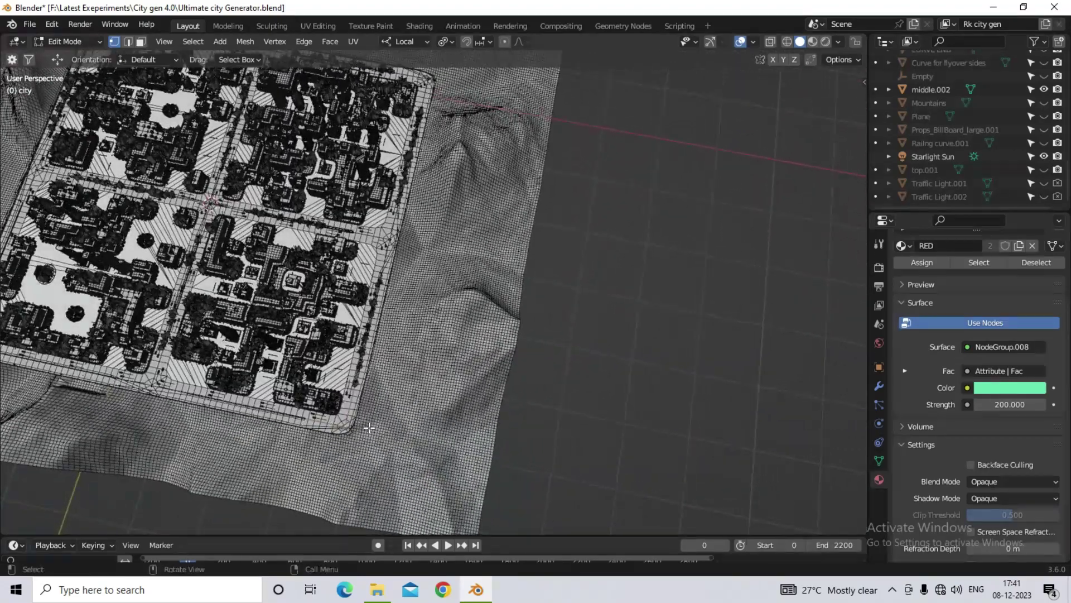
{"action": "key", "text": "e"}
{"action": "left_click", "coordinate": [467, 395]}
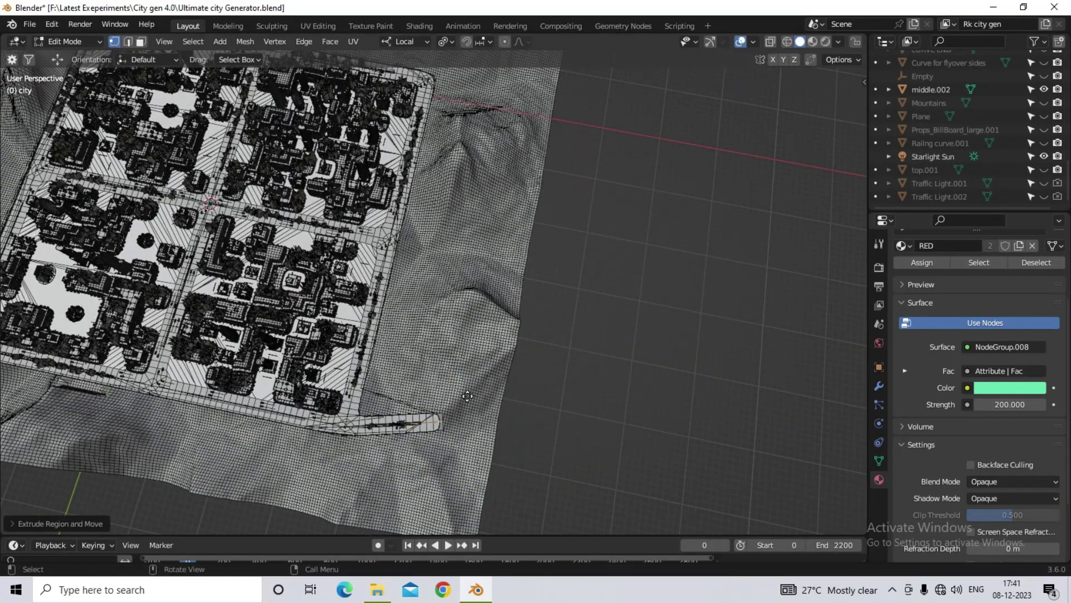
Step: Extrude three more flyover segments, turning alongside the city, back over its blocks, and inward across them
{"action": "key", "text": "e"}
{"action": "left_click", "coordinate": [473, 349]}
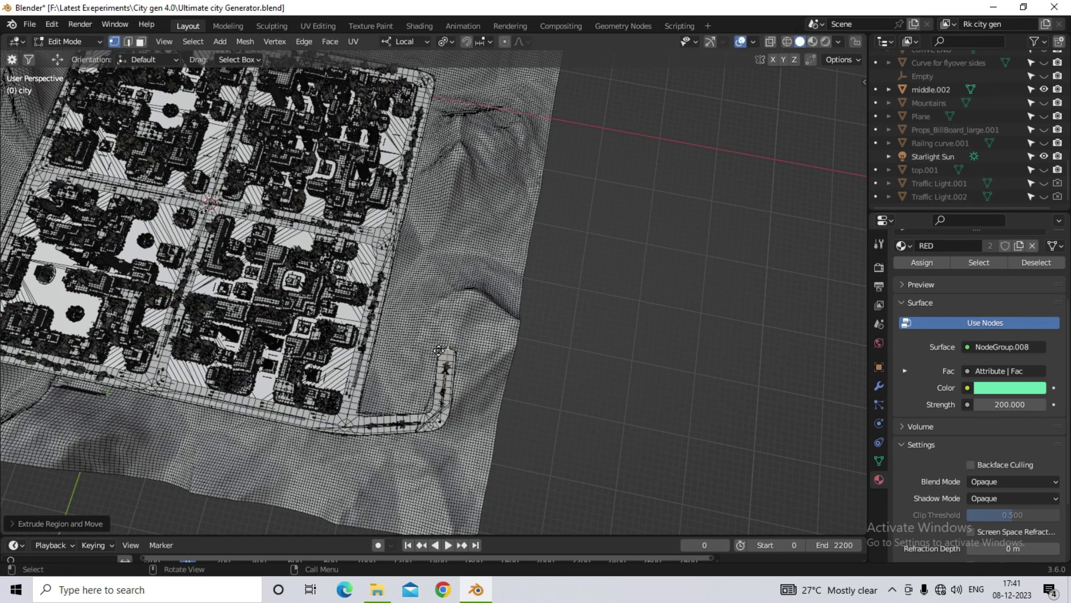
{"action": "key", "text": "e"}
{"action": "left_click", "coordinate": [250, 304]}
{"action": "middle_click_drag", "start_coordinate": [357, 251], "coordinate": [368, 223]}
{"action": "key", "text": "e"}
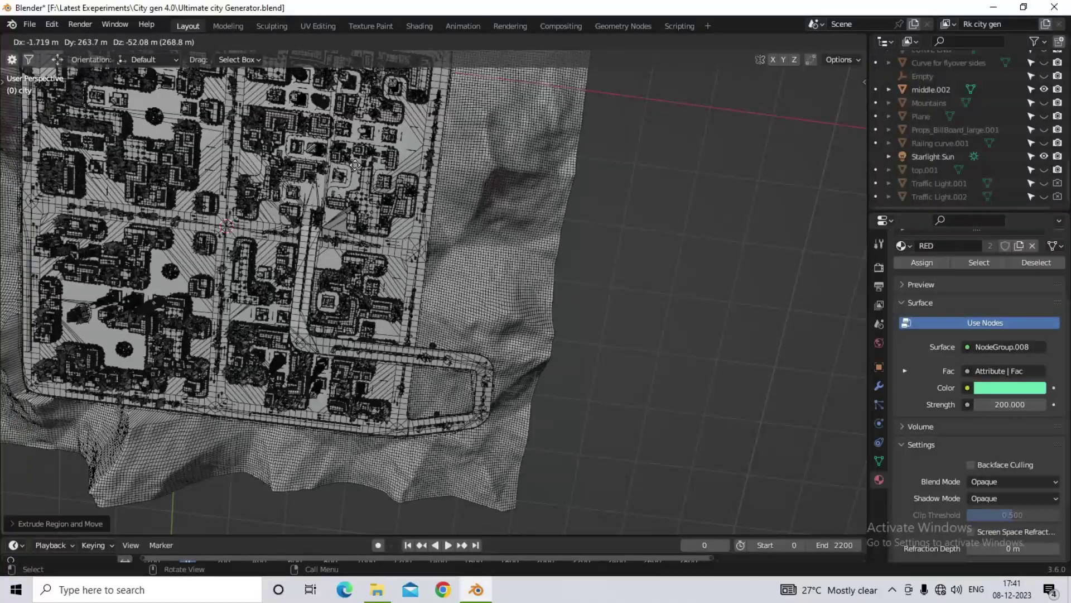
{"action": "left_click", "coordinate": [355, 165]}
{"action": "middle_click_drag", "start_coordinate": [355, 165], "coordinate": [483, 302]}
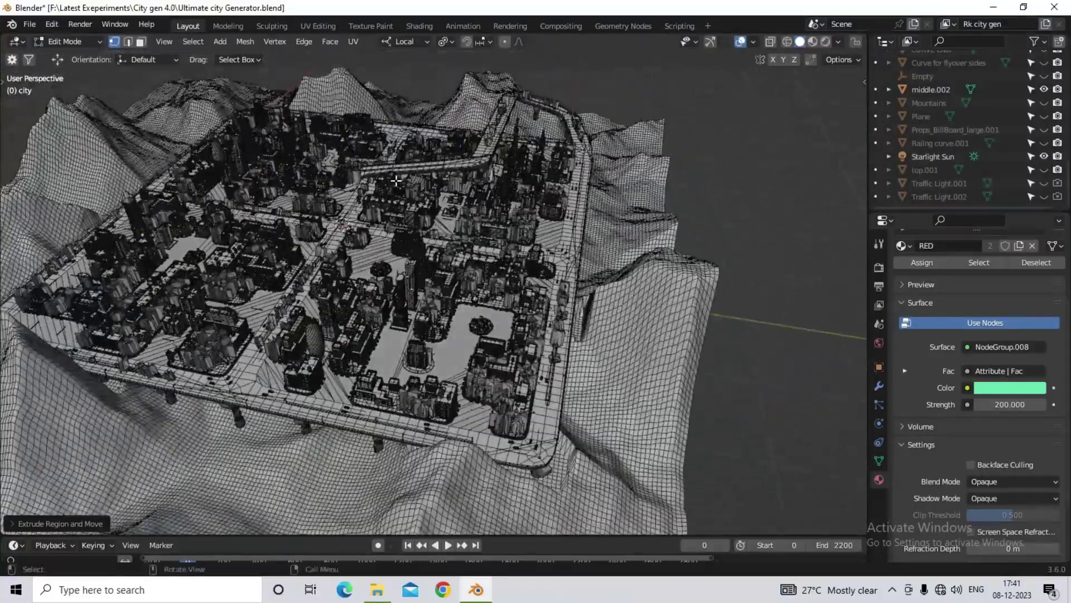
Step: Extrude the flyover's inner end vertically above the central road and move the new end into place
{"action": "scroll", "coordinate": [396, 180], "scroll_direction": "up", "scroll_amount": 10}
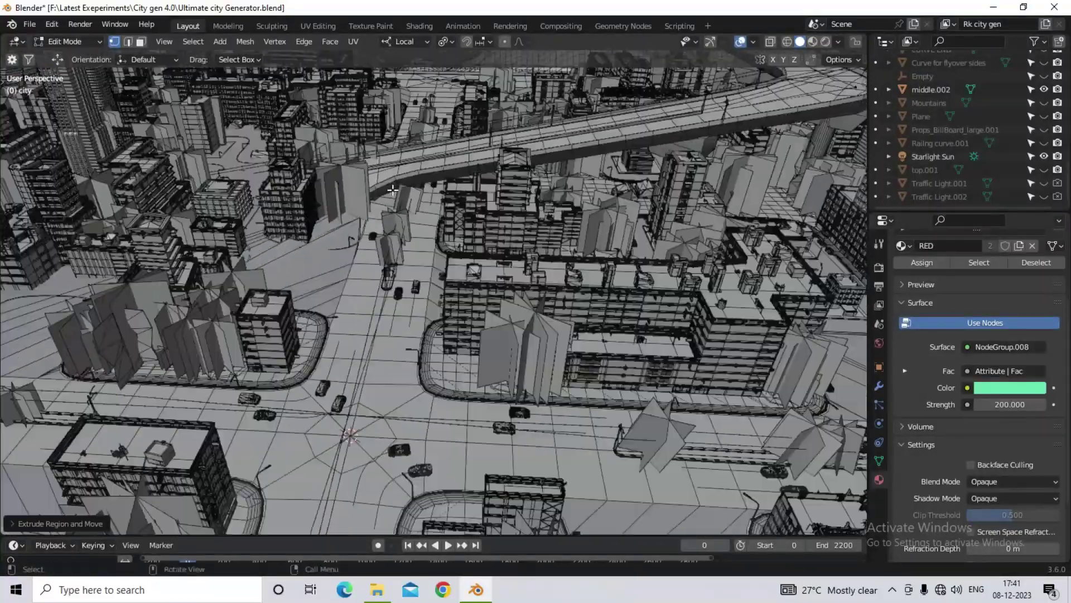
{"action": "scroll", "coordinate": [393, 190], "scroll_direction": "down", "scroll_amount": 5}
{"action": "key", "text": "e"}
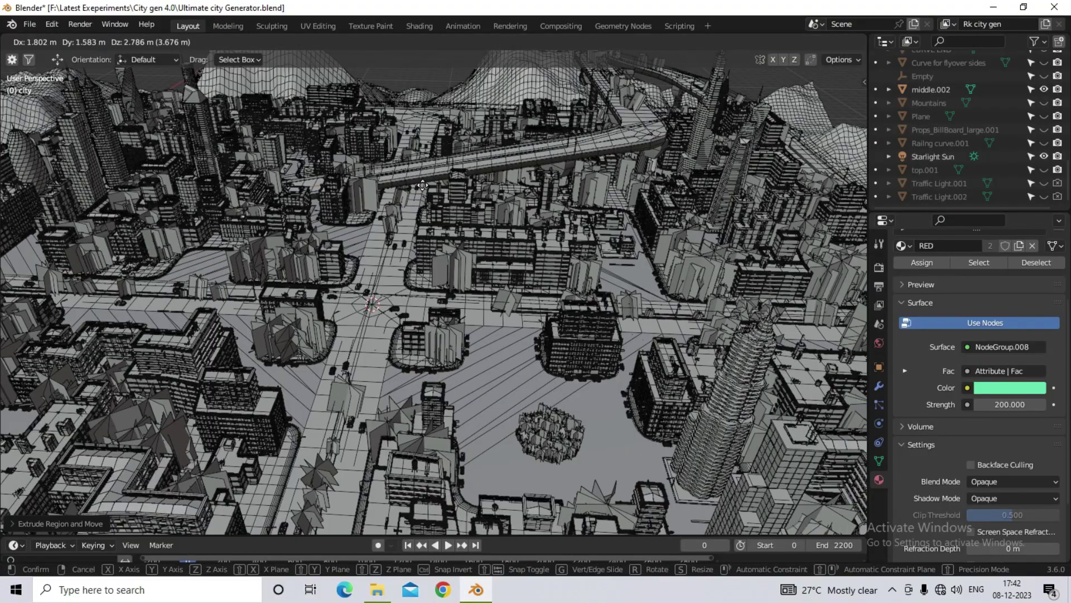
{"action": "key", "text": "z"}
{"action": "left_click", "coordinate": [417, 161]}
{"action": "middle_click_drag", "start_coordinate": [418, 162], "coordinate": [387, 355]}
{"action": "key", "text": "g"}
{"action": "left_click", "coordinate": [480, 385]}
Step: Extrude the flyover by two further segments, carrying it past the city's edge and over the mountain terrain
{"action": "middle_click_drag", "start_coordinate": [480, 385], "coordinate": [463, 359]}
{"action": "key", "text": "e"}
{"action": "left_click", "coordinate": [436, 290]}
{"action": "key", "text": "e"}
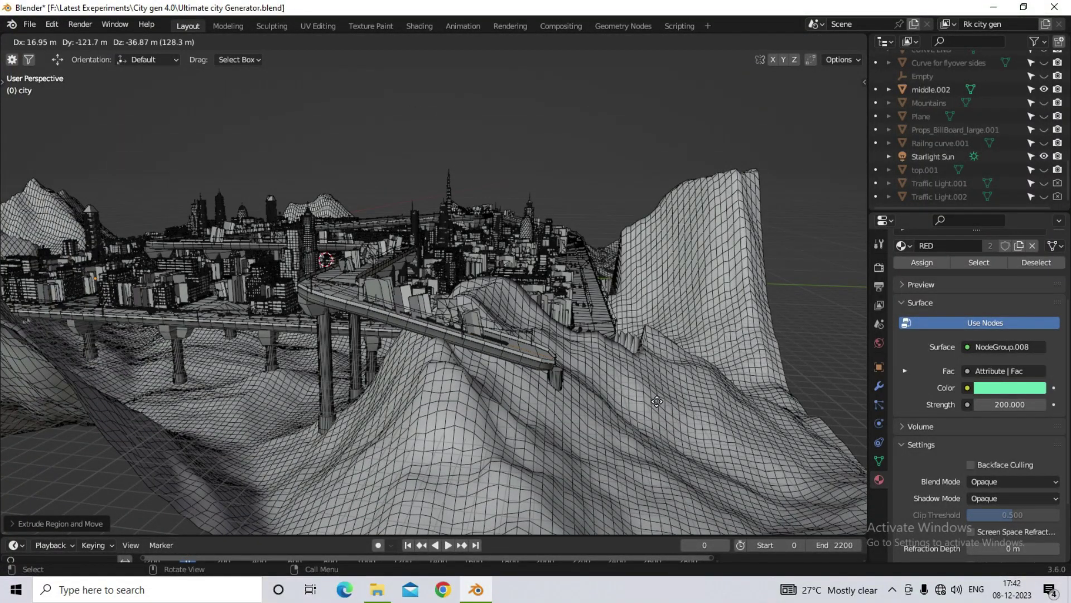
{"action": "left_click", "coordinate": [713, 414]}
Step: Move the flyover's outer end to a new position over the terrain beyond the city's corner
{"action": "scroll", "coordinate": [602, 408], "scroll_direction": "down", "scroll_amount": 3}
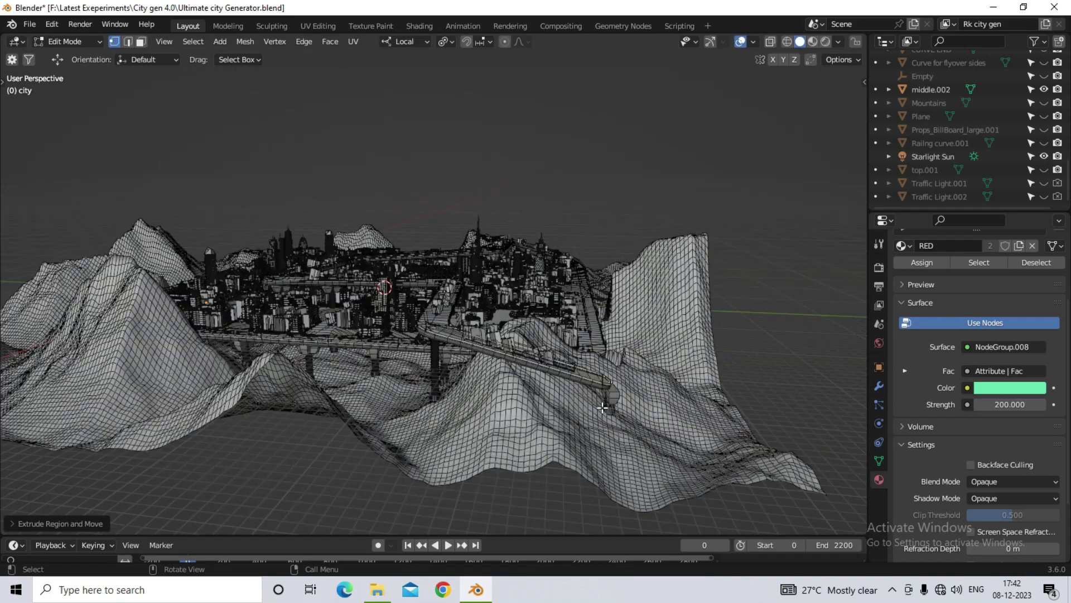
{"action": "middle_click_drag", "start_coordinate": [602, 407], "coordinate": [647, 458]}
{"action": "key", "text": "g"}
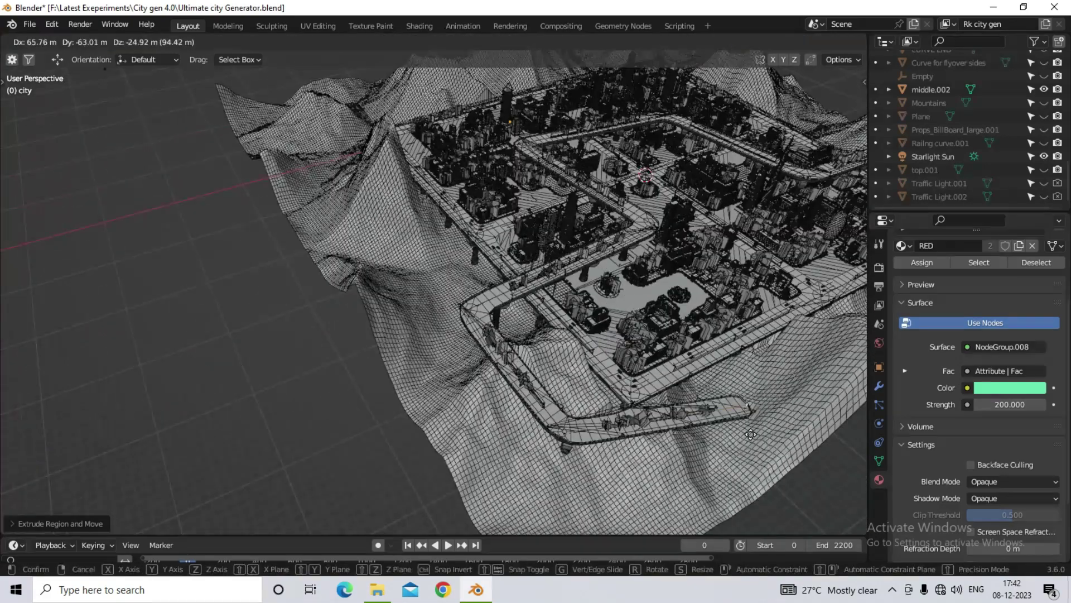
{"action": "left_click", "coordinate": [730, 441]}
Step: Undo the last change at the flyover's outer end and delete the selected end vertex
{"action": "key", "text": "g"}
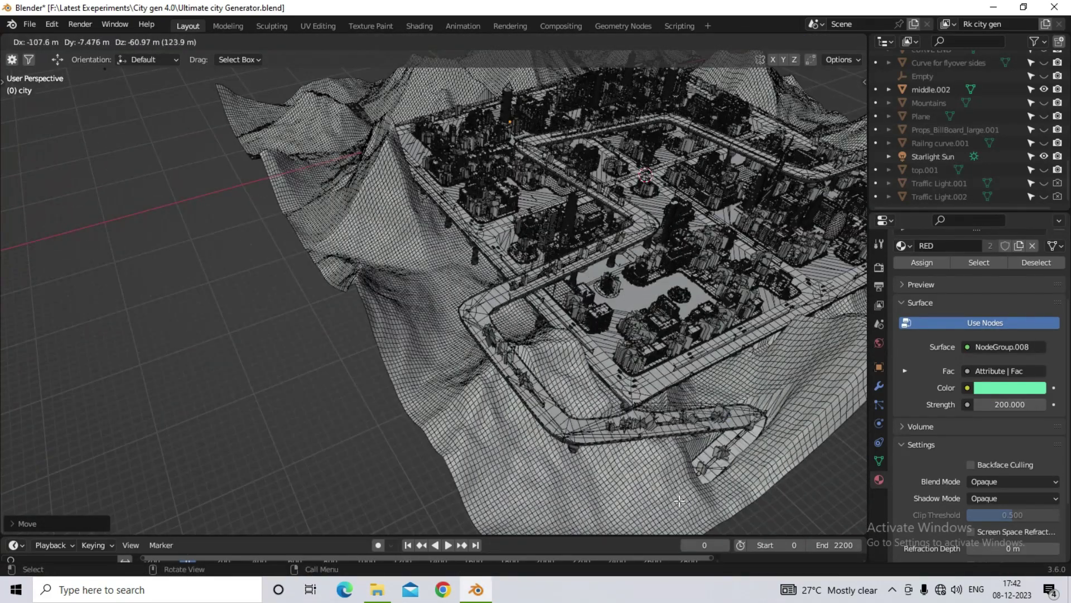
{"action": "left_click", "coordinate": [745, 432]}
{"action": "key", "text": "ctrl+z"}
{"action": "key", "text": "x"}
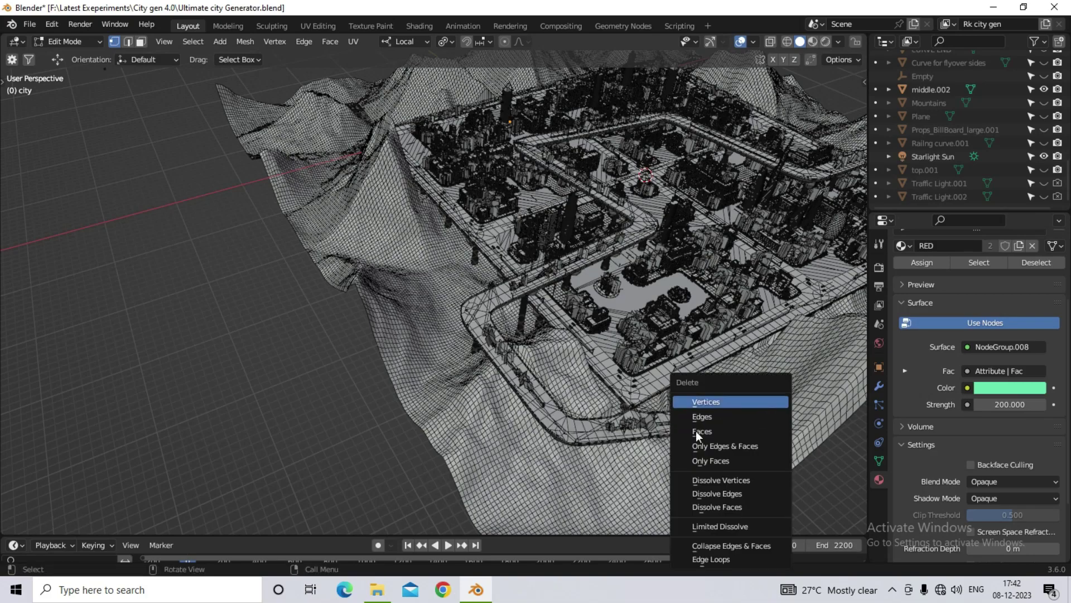
{"action": "left_click", "coordinate": [704, 403]}
Step: Reposition the selected flyover point over the mountains beside the city with two successive moves
{"action": "scroll", "coordinate": [669, 418], "scroll_direction": "down", "scroll_amount": 3}
{"action": "middle_click_drag", "start_coordinate": [648, 421], "coordinate": [636, 304]}
{"action": "key", "text": "g"}
{"action": "left_click", "coordinate": [529, 385]}
{"action": "scroll", "coordinate": [529, 385], "scroll_direction": "up", "scroll_amount": 4}
{"action": "key", "text": "g"}
{"action": "left_click", "coordinate": [726, 315]}
{"action": "middle_click_drag", "start_coordinate": [726, 316], "coordinate": [770, 357]}
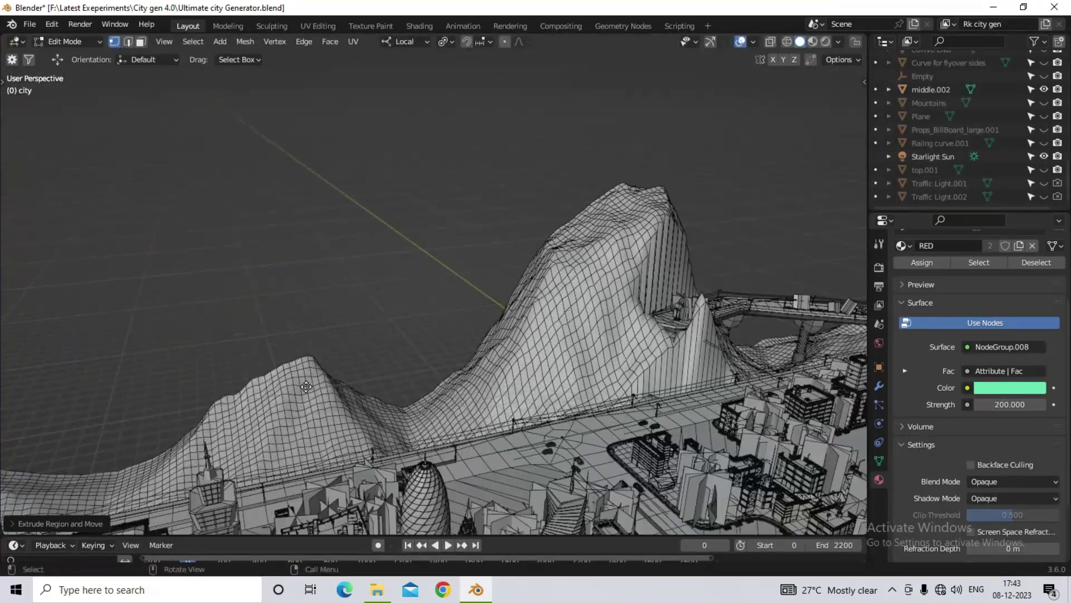
Step: Extrude the flyover by one more segment over the mountain terrain and return to Object Mode
{"action": "key", "text": "e"}
{"action": "left_click", "coordinate": [397, 394]}
{"action": "mouse_move", "coordinate": [397, 394]}
{"action": "middle_mouse_down"}
{"action": "mouse_move", "coordinate": [446, 389]}
{"action": "mouse_move", "coordinate": [472, 410]}
{"action": "middle_mouse_up"}
{"action": "scroll", "coordinate": [445, 389], "scroll_direction": "down", "scroll_amount": 5}
{"action": "key", "text": "Tab"}
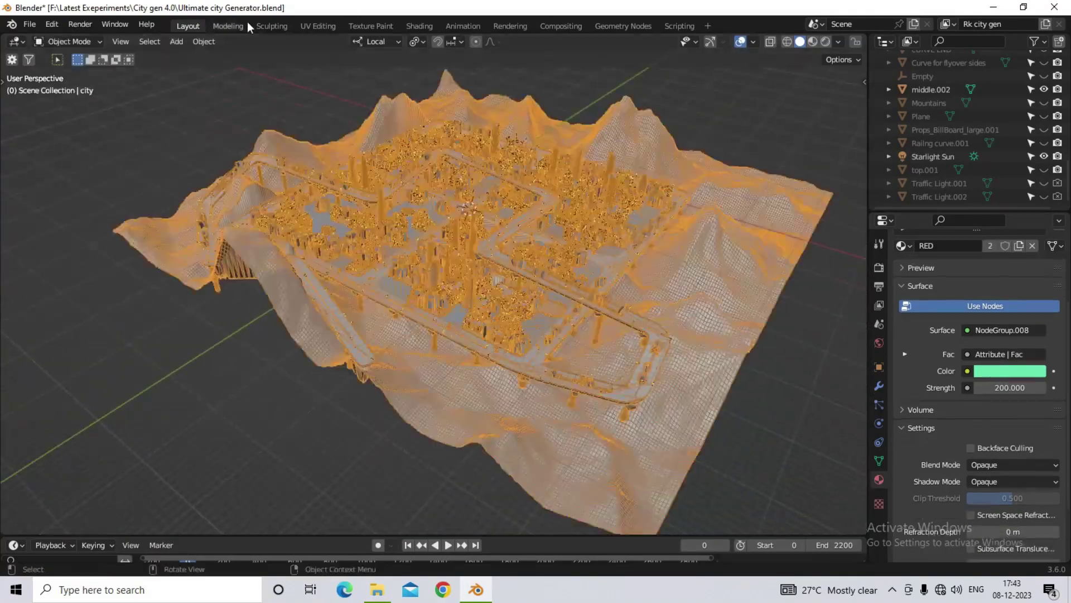
Step: Hide the viewport overlays, switch to Material Preview shading, and re-enter Edit Mode on the city
{"action": "left_click", "coordinate": [740, 42]}
{"action": "left_click", "coordinate": [812, 42]}
{"action": "middle_click_drag", "start_coordinate": [541, 253], "coordinate": [651, 454]}
{"action": "scroll", "coordinate": [428, 312], "scroll_direction": "up", "scroll_amount": 6}
{"action": "key", "text": "Tab"}
{"action": "scroll", "coordinate": [502, 362], "scroll_direction": "down", "scroll_amount": 8}
{"action": "middle_click_drag", "start_coordinate": [502, 362], "coordinate": [446, 335]}
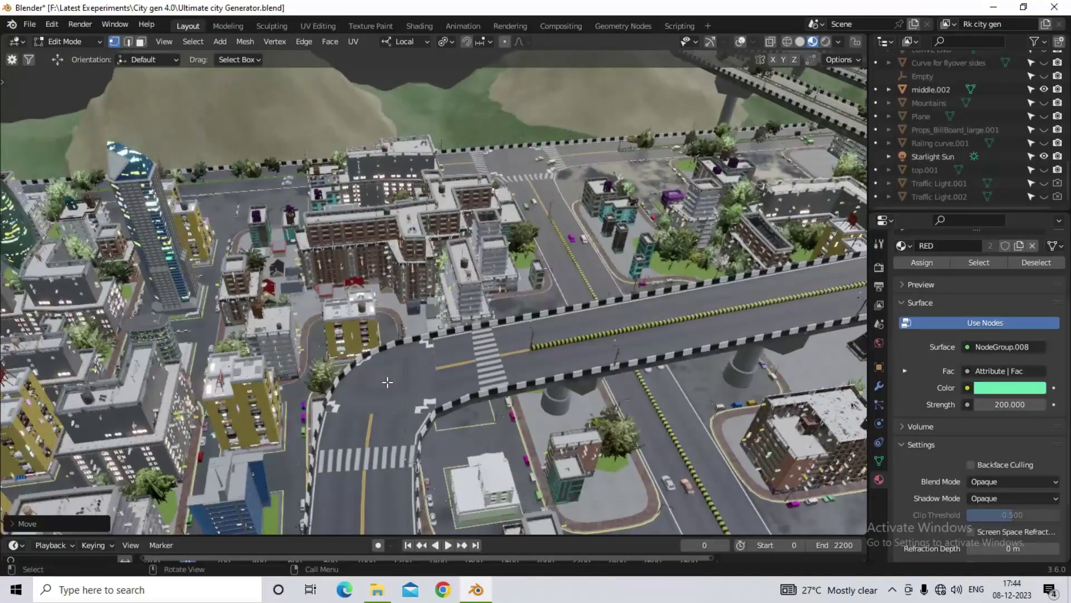
Step: Extrude a short branch from the flyover's bend above the city, turning the bend into a junction
{"action": "scroll", "coordinate": [446, 334], "scroll_direction": "down", "scroll_amount": 3}
{"action": "scroll", "coordinate": [424, 380], "scroll_direction": "up", "scroll_amount": 2}
{"action": "middle_click_drag", "start_coordinate": [413, 401], "coordinate": [514, 264], "text": "shift"}
{"action": "scroll", "coordinate": [483, 284], "scroll_direction": "up", "scroll_amount": 4}
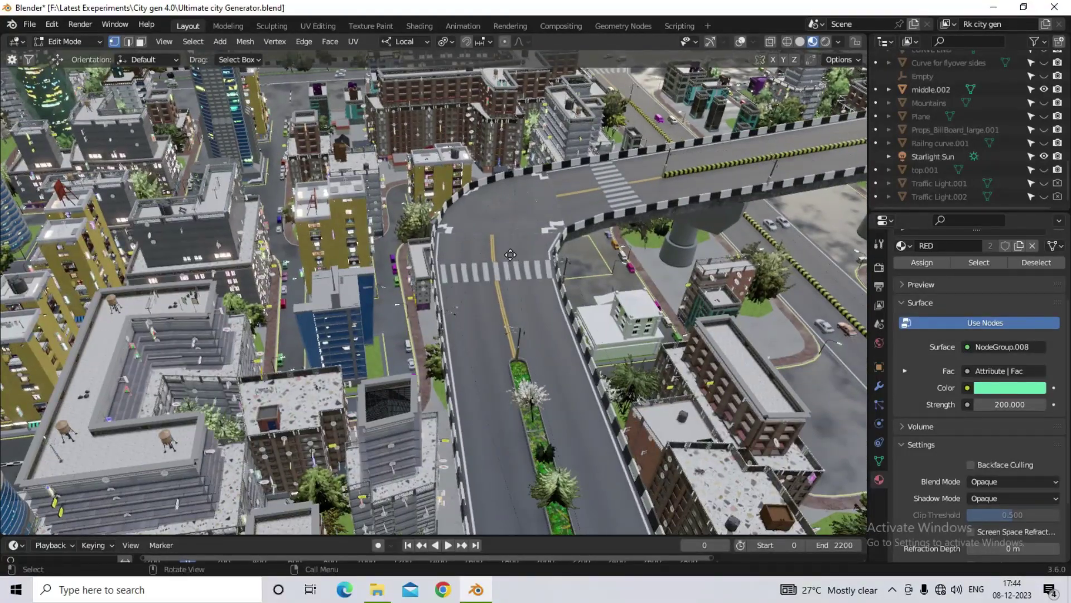
{"action": "middle_click_drag", "start_coordinate": [217, 243], "coordinate": [171, 246]}
{"action": "key", "text": "g"}
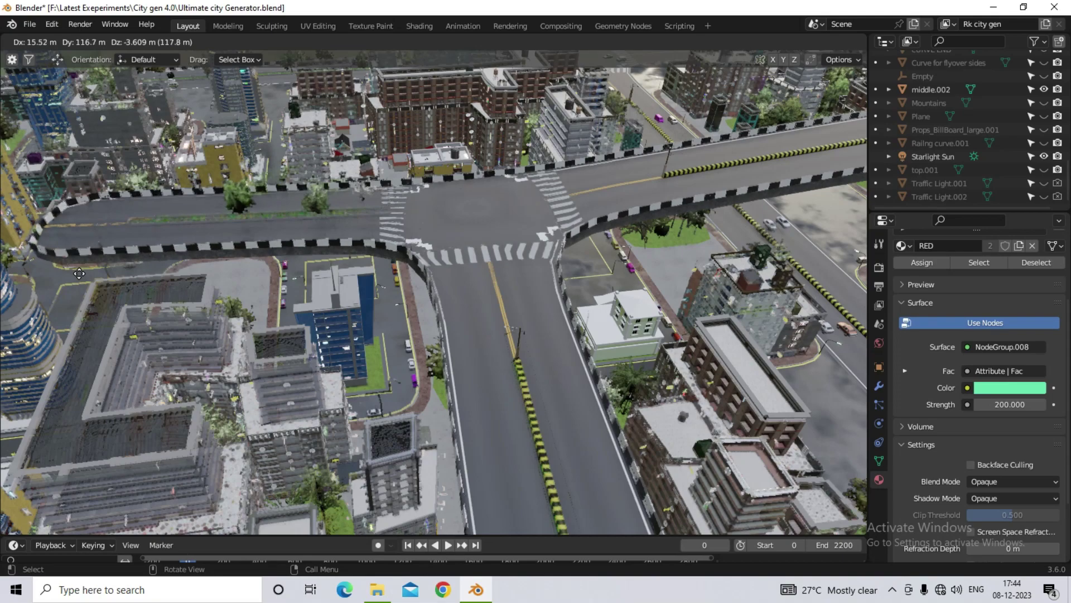
{"action": "left_click", "coordinate": [447, 253]}
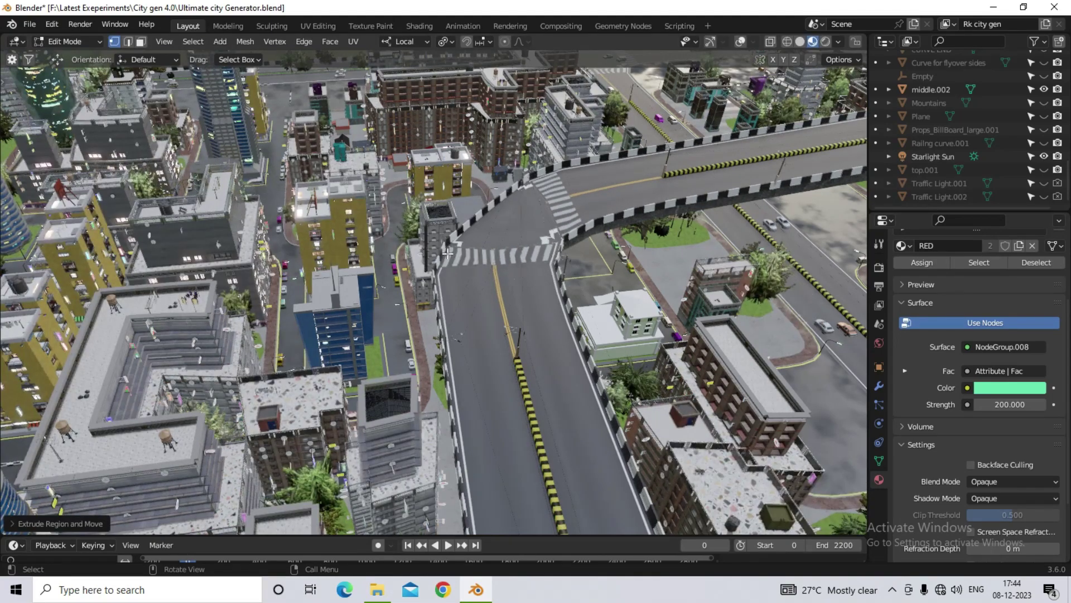
Step: Examine the flyover's course, its pillars and the surrounding city and mountains from several sides
{"action": "middle_click_drag", "start_coordinate": [426, 247], "coordinate": [591, 402], "text": "ctrl"}
{"action": "middle_click_drag", "start_coordinate": [653, 290], "coordinate": [530, 279]}
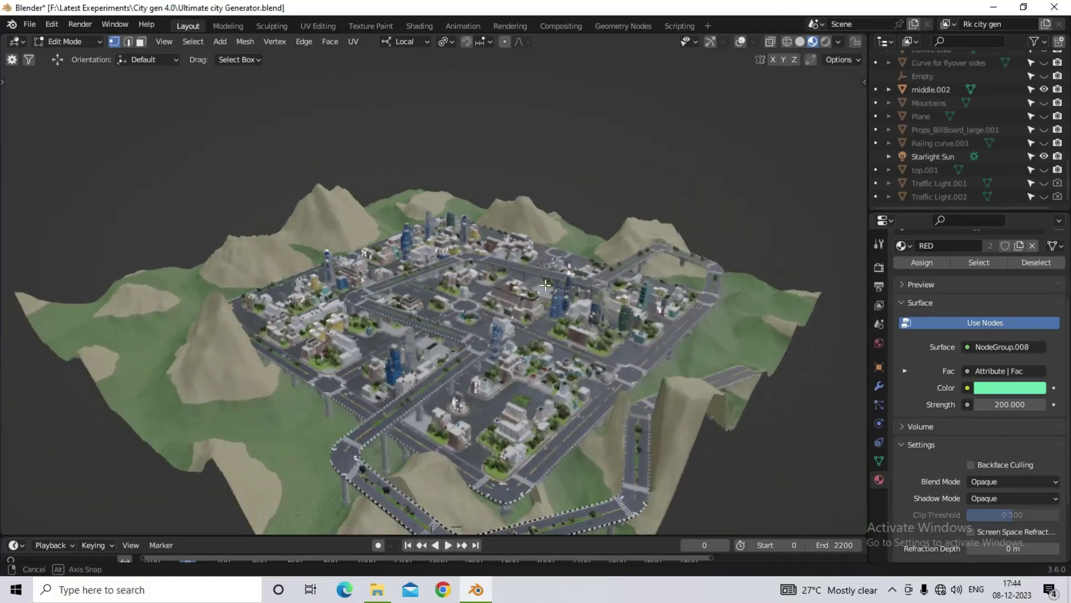
{"action": "scroll", "coordinate": [519, 296], "scroll_direction": "up", "scroll_amount": 8}
{"action": "middle_click_drag", "start_coordinate": [502, 329], "coordinate": [330, 332]}
{"action": "middle_click_drag", "start_coordinate": [563, 330], "coordinate": [487, 339]}
{"action": "scroll", "coordinate": [621, 335], "scroll_direction": "down", "scroll_amount": 2}
{"action": "scroll", "coordinate": [621, 336], "scroll_direction": "down", "scroll_amount": 5}
{"action": "scroll", "coordinate": [486, 338], "scroll_direction": "down", "scroll_amount": 6}
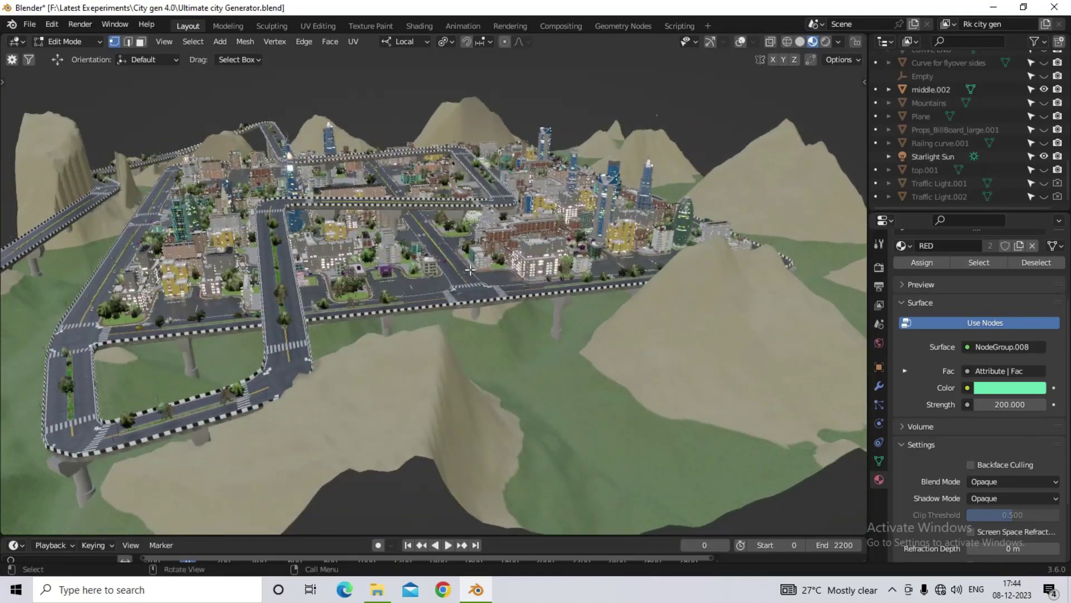
{"action": "middle_click_drag", "start_coordinate": [504, 232], "coordinate": [508, 276]}
{"action": "scroll", "coordinate": [508, 276], "scroll_direction": "up", "scroll_amount": 5}
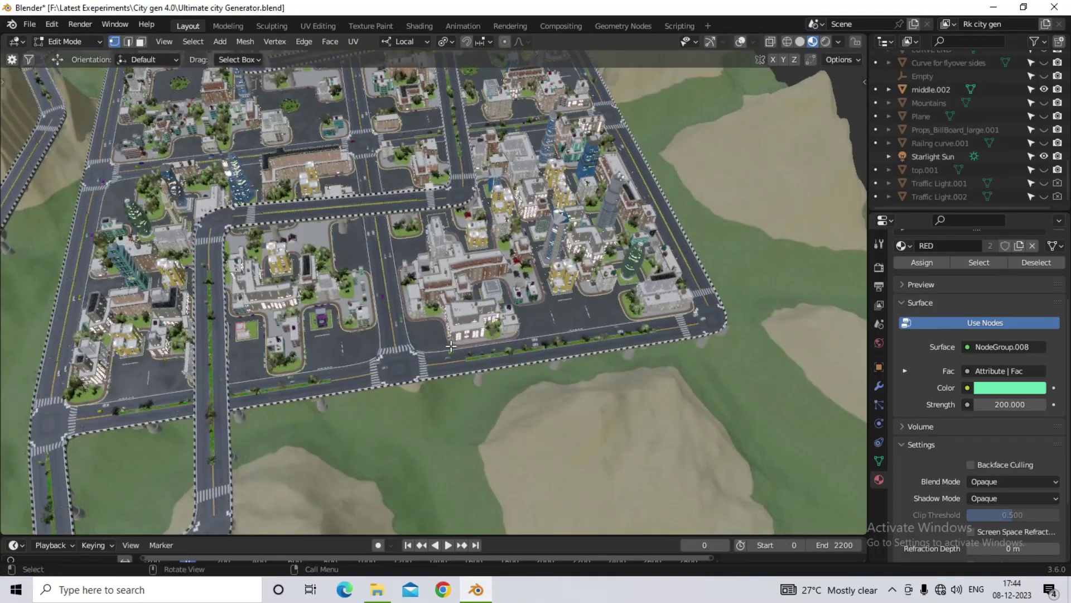
{"action": "scroll", "coordinate": [529, 294], "scroll_direction": "up", "scroll_amount": 5}
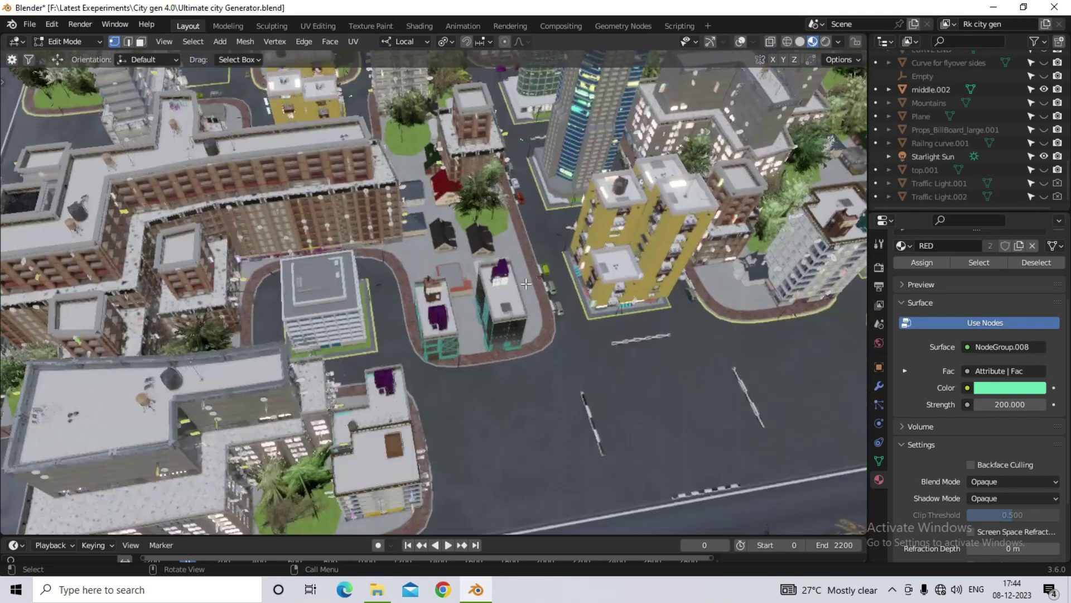
Step: Leave Edit Mode and inspect the small houses, trees and signboards between the larger buildings up close
{"action": "key", "text": "Tab"}
{"action": "scroll", "coordinate": [453, 283], "scroll_direction": "up", "scroll_amount": 8}
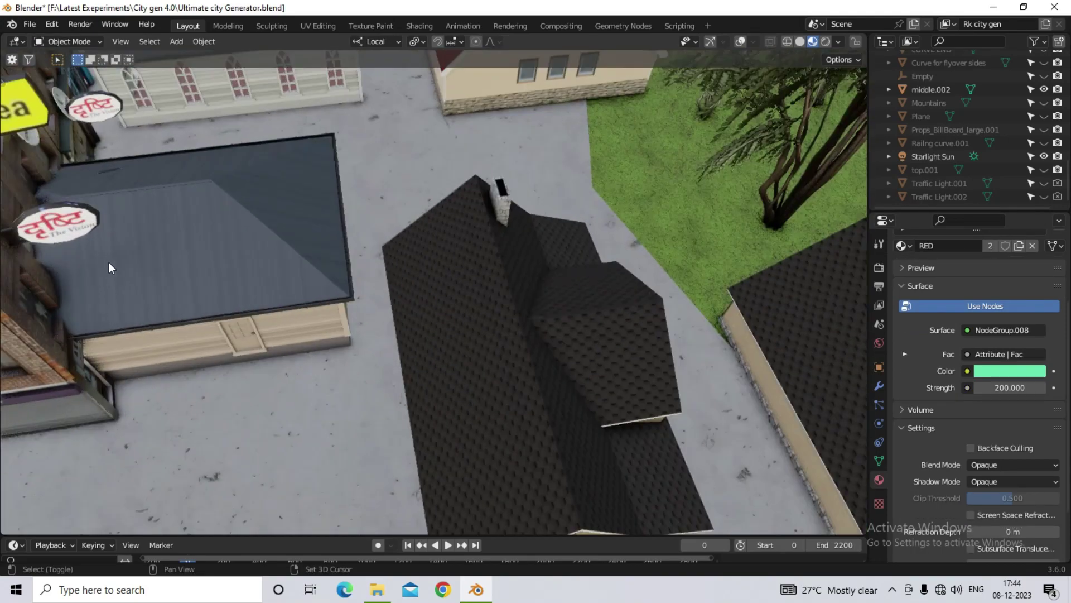
{"action": "middle_click_drag", "start_coordinate": [109, 262], "coordinate": [190, 346], "text": "shift"}
{"action": "scroll", "coordinate": [189, 346], "scroll_direction": "down", "scroll_amount": 4}
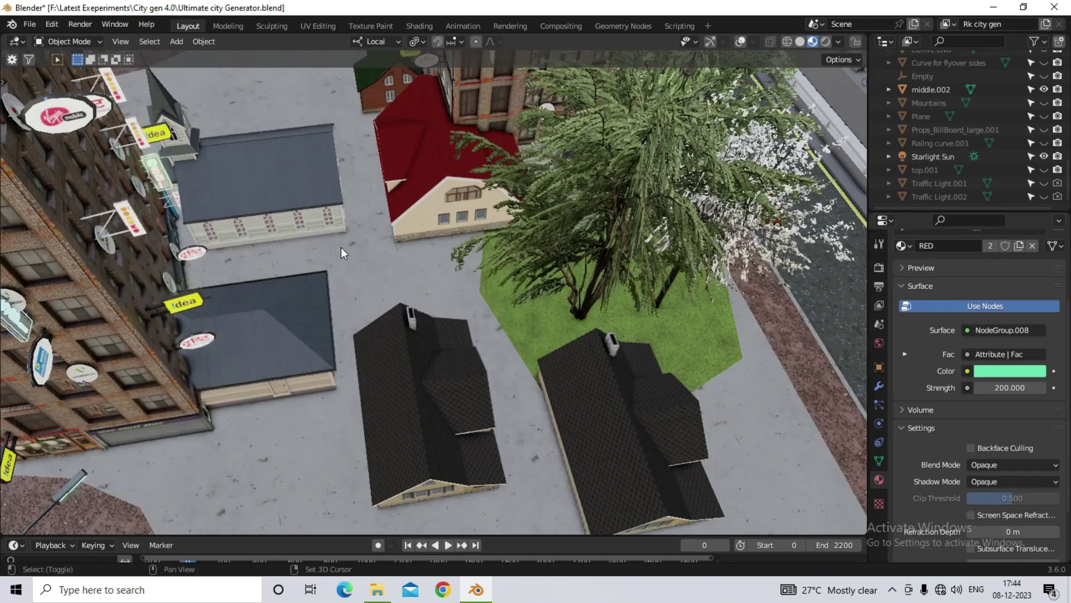
{"action": "middle_click_drag", "start_coordinate": [340, 247], "coordinate": [249, 350], "text": "shift"}
{"action": "scroll", "coordinate": [367, 267], "scroll_direction": "up", "scroll_amount": 3}
{"action": "middle_click_drag", "start_coordinate": [366, 270], "coordinate": [427, 342], "text": "shift"}
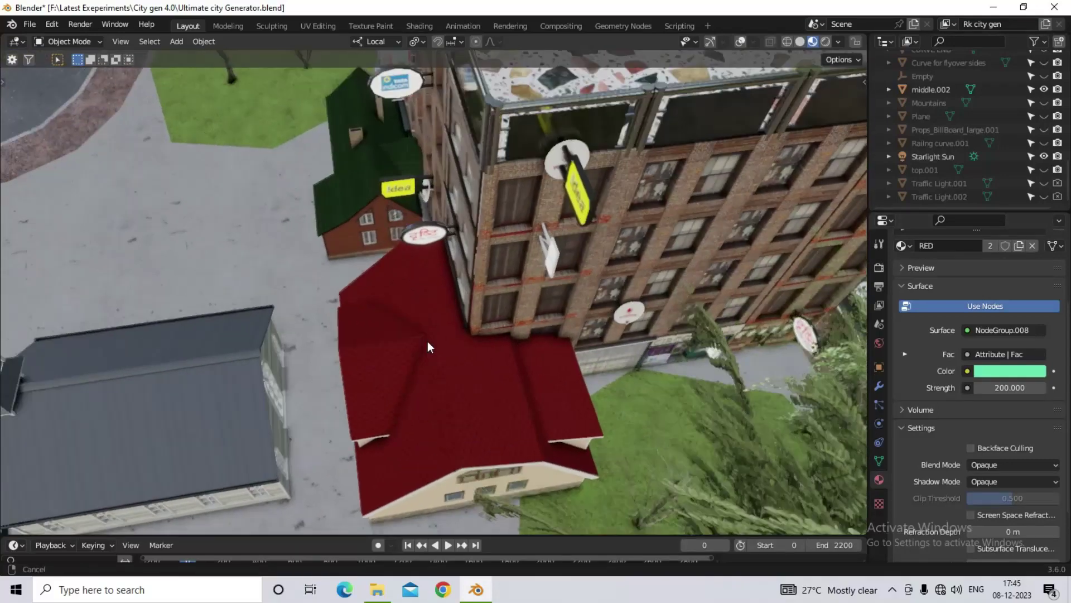
{"action": "scroll", "coordinate": [390, 347], "scroll_direction": "down", "scroll_amount": 6}
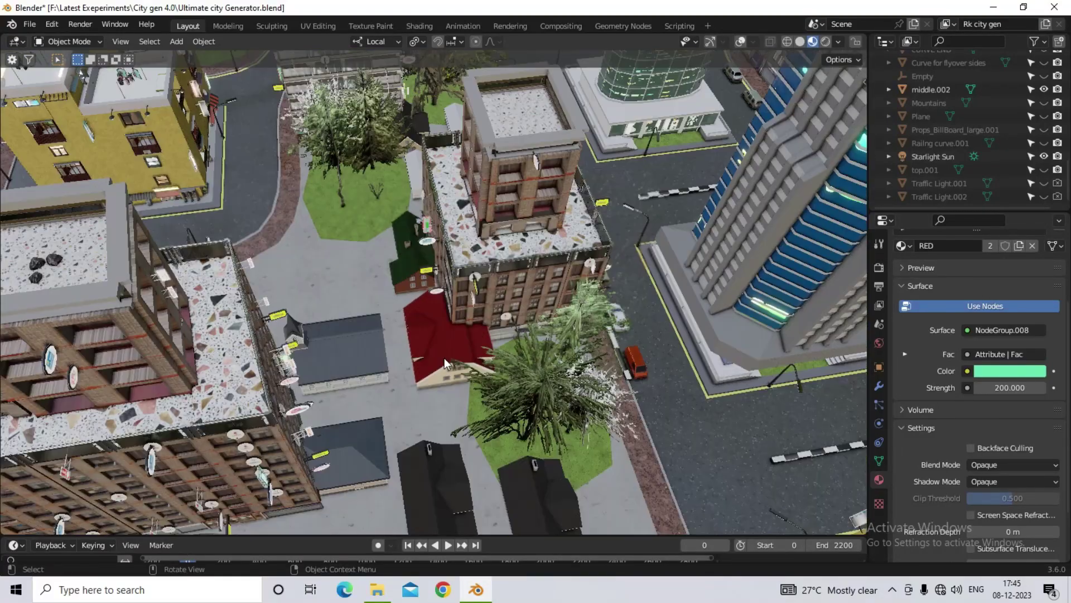
{"action": "middle_click_drag", "start_coordinate": [495, 343], "coordinate": [563, 371], "text": "shift"}
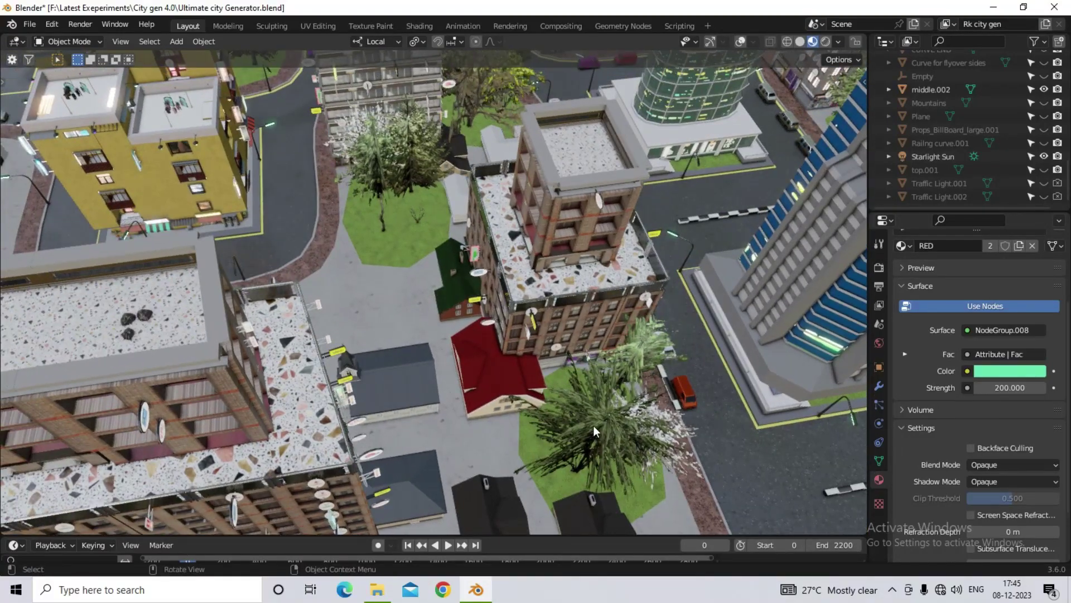
{"action": "scroll", "coordinate": [531, 355], "scroll_direction": "down", "scroll_amount": 3}
{"action": "scroll", "coordinate": [548, 353], "scroll_direction": "down", "scroll_amount": 4}
Step: Inspect the building facades, shop signs and glowing street lights at street level
{"action": "middle_click_drag", "start_coordinate": [530, 390], "coordinate": [525, 252]}
{"action": "scroll", "coordinate": [525, 253], "scroll_direction": "up", "scroll_amount": 8}
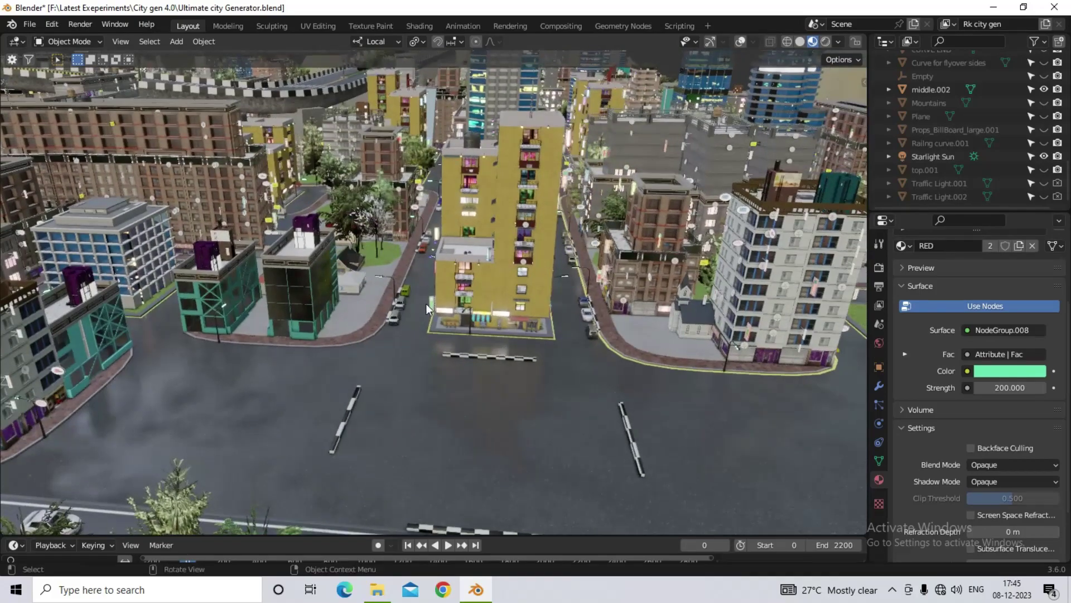
{"action": "scroll", "coordinate": [465, 317], "scroll_direction": "down", "scroll_amount": 3}
{"action": "middle_click_drag", "start_coordinate": [466, 317], "coordinate": [415, 339], "text": "shift"}
{"action": "scroll", "coordinate": [370, 339], "scroll_direction": "up", "scroll_amount": 4}
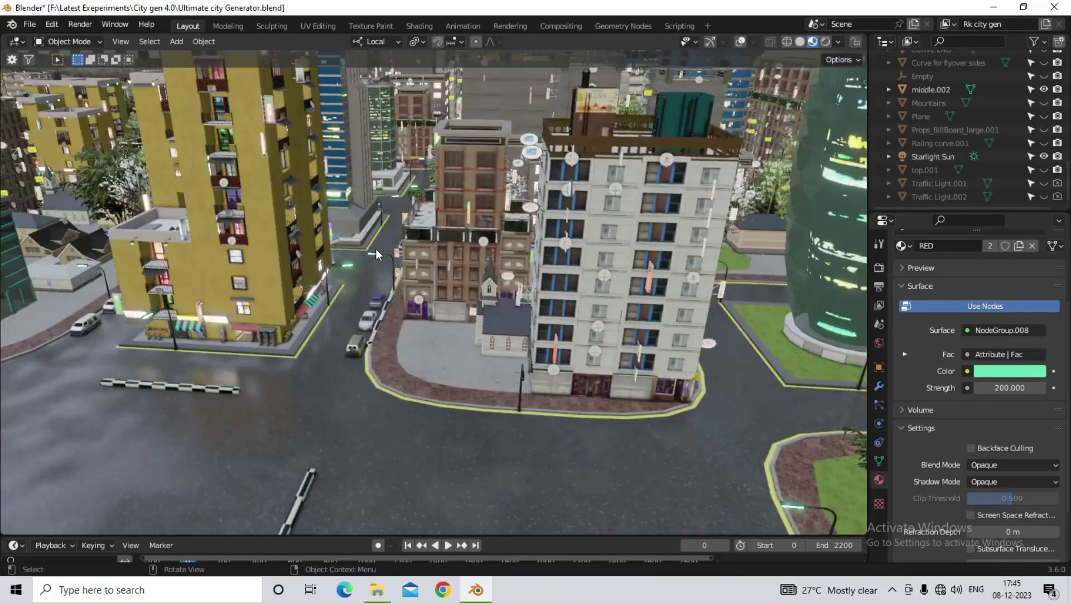
{"action": "middle_click_drag", "start_coordinate": [376, 249], "coordinate": [518, 331]}
{"action": "scroll", "coordinate": [418, 332], "scroll_direction": "up", "scroll_amount": 3}
{"action": "scroll", "coordinate": [517, 333], "scroll_direction": "up", "scroll_amount": 5}
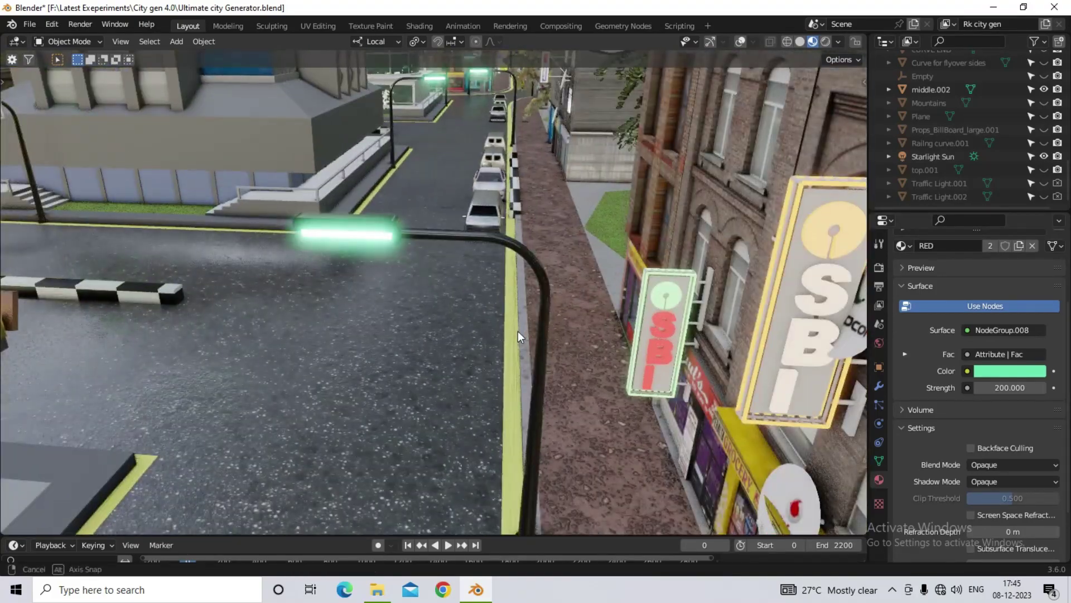
{"action": "scroll", "coordinate": [531, 301], "scroll_direction": "down", "scroll_amount": 8}
{"action": "middle_click_drag", "start_coordinate": [578, 309], "coordinate": [480, 129]}
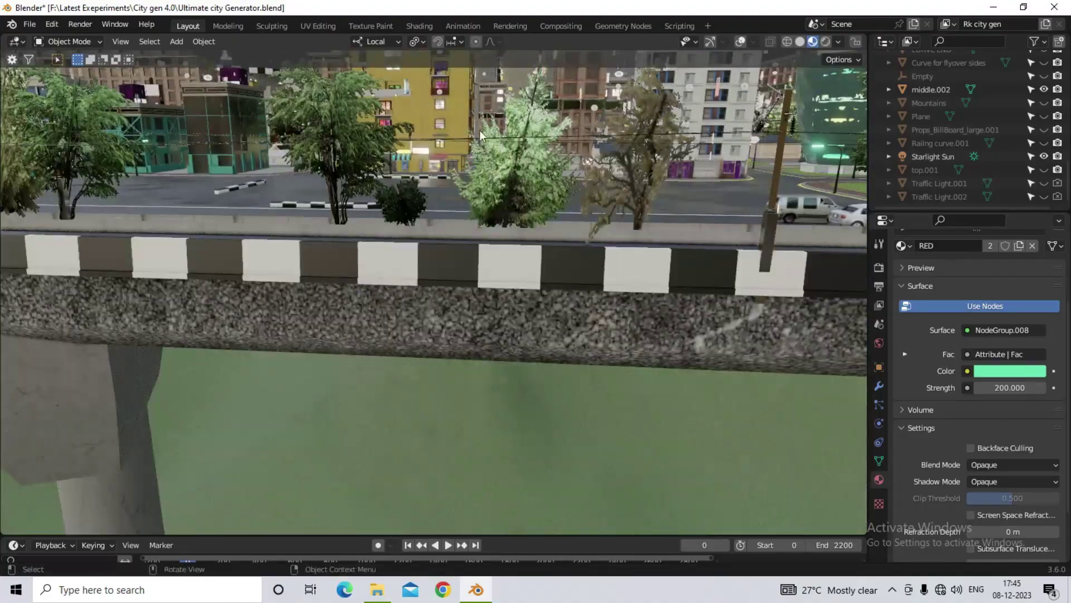
Step: Inspect the roadside trees, road edge and the blocks around the glass tower near the city's border
{"action": "scroll", "coordinate": [480, 129], "scroll_direction": "up", "scroll_amount": 4}
{"action": "scroll", "coordinate": [377, 171], "scroll_direction": "up", "scroll_amount": 6}
{"action": "middle_click_drag", "start_coordinate": [648, 256], "coordinate": [628, 187], "text": "shift"}
{"action": "scroll", "coordinate": [531, 205], "scroll_direction": "down", "scroll_amount": 5}
{"action": "scroll", "coordinate": [751, 321], "scroll_direction": "up", "scroll_amount": 4}
{"action": "scroll", "coordinate": [459, 335], "scroll_direction": "down", "scroll_amount": 4}
{"action": "scroll", "coordinate": [459, 335], "scroll_direction": "down", "scroll_amount": 8}
{"action": "middle_click_drag", "start_coordinate": [459, 335], "coordinate": [497, 372]}
{"action": "scroll", "coordinate": [612, 451], "scroll_direction": "up", "scroll_amount": 6}
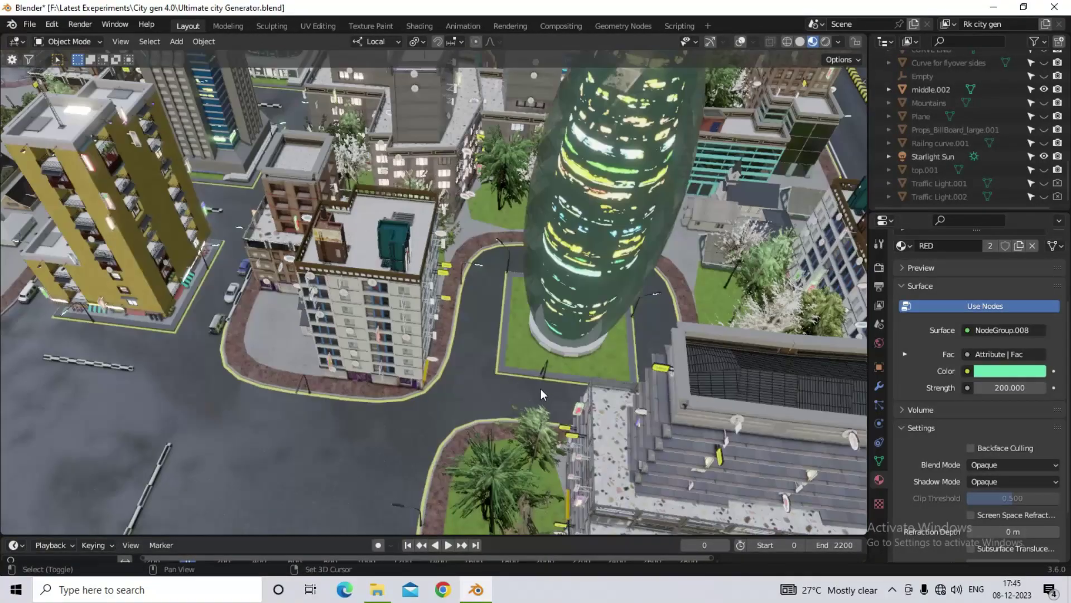
{"action": "scroll", "coordinate": [160, 361], "scroll_direction": "down", "scroll_amount": 6}
{"action": "middle_click_drag", "start_coordinate": [160, 361], "coordinate": [507, 342], "text": "shift"}
{"action": "scroll", "coordinate": [530, 430], "scroll_direction": "up", "scroll_amount": 4}
{"action": "scroll", "coordinate": [338, 293], "scroll_direction": "up", "scroll_amount": 4}
{"action": "middle_click_drag", "start_coordinate": [338, 293], "coordinate": [426, 411], "text": "shift"}
{"action": "scroll", "coordinate": [574, 403], "scroll_direction": "down", "scroll_amount": 6}
{"action": "scroll", "coordinate": [504, 344], "scroll_direction": "up", "scroll_amount": 4}
Step: In Edit Mode with edge selection, move the selected city edge slightly along its local Z axis
{"action": "key", "text": "Tab"}
{"action": "key", "text": "2"}
{"action": "key", "text": "g"}
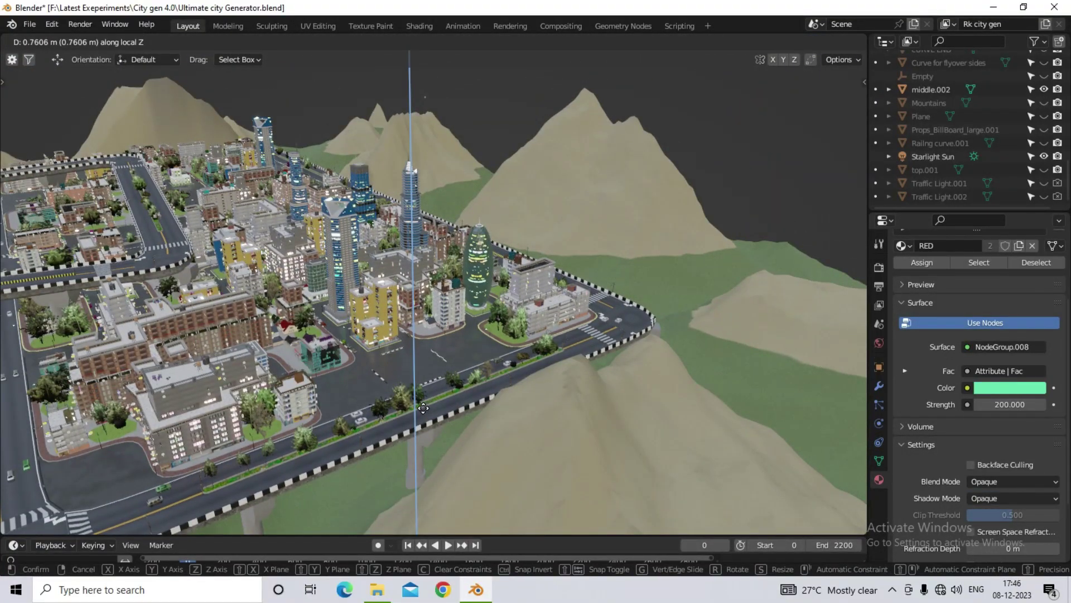
{"action": "left_click", "coordinate": [411, 406]}
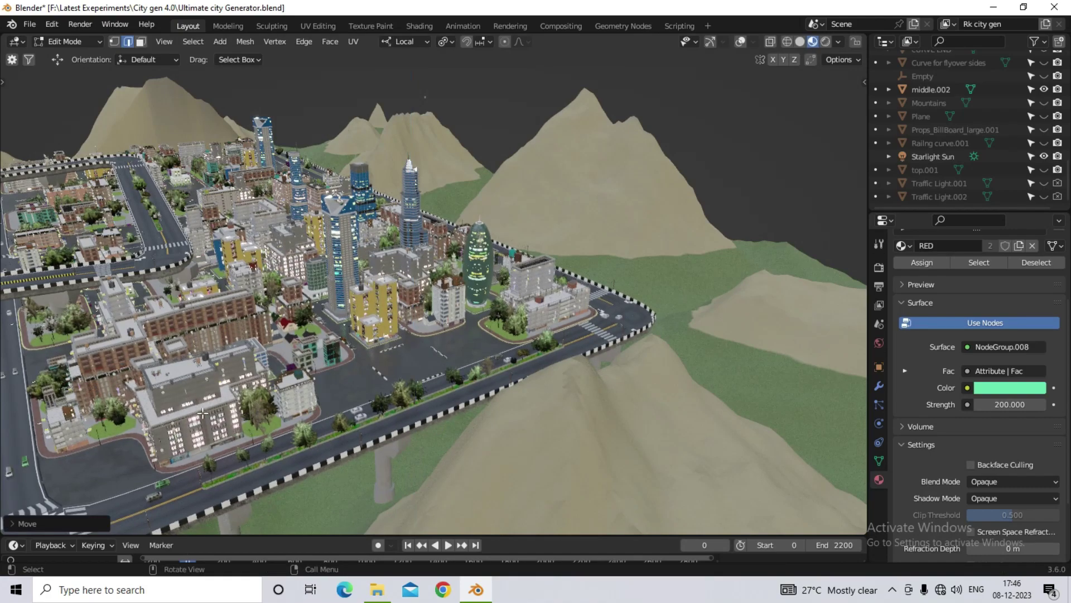
{"action": "scroll", "coordinate": [412, 407], "scroll_direction": "up", "scroll_amount": 10}
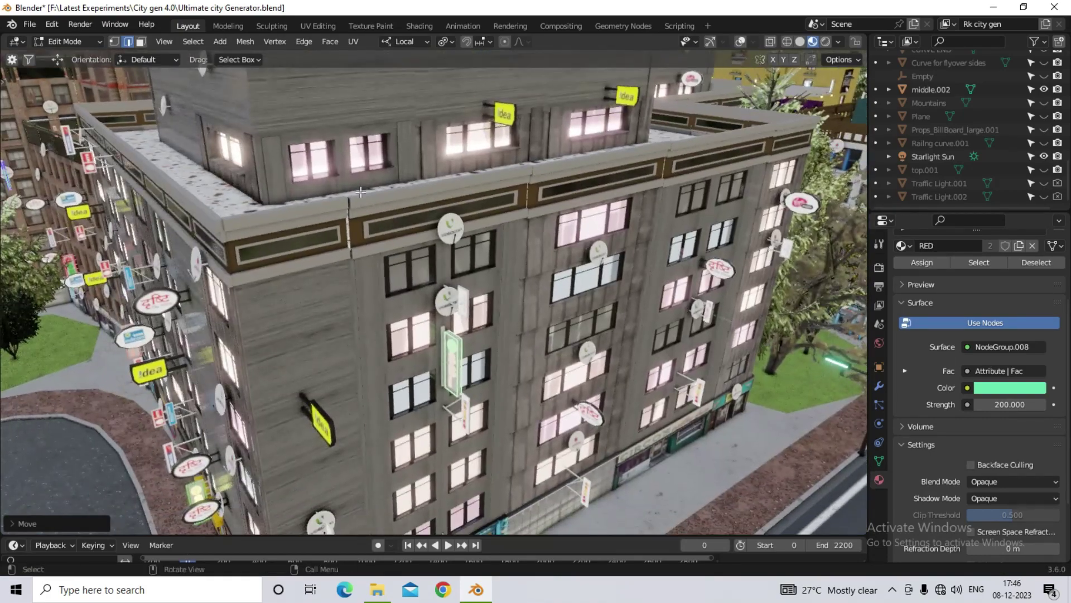
Step: Try moving the selected edge about 13 m along local Z, and examine the corner block's lawns, paths and lamps
{"action": "scroll", "coordinate": [295, 360], "scroll_direction": "down", "scroll_amount": 10}
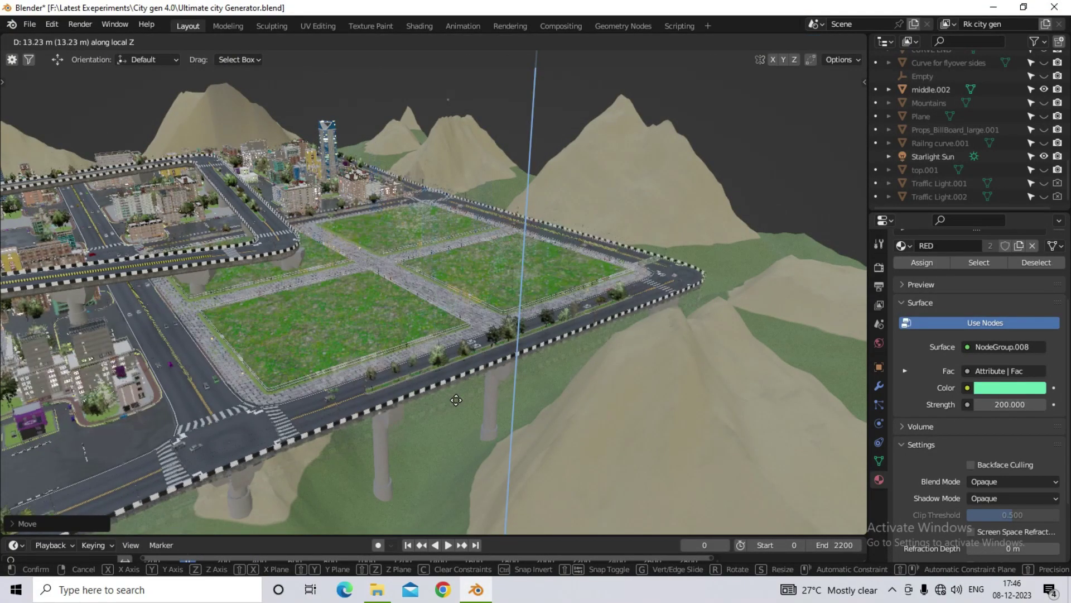
{"action": "scroll", "coordinate": [406, 292], "scroll_direction": "up", "scroll_amount": 4}
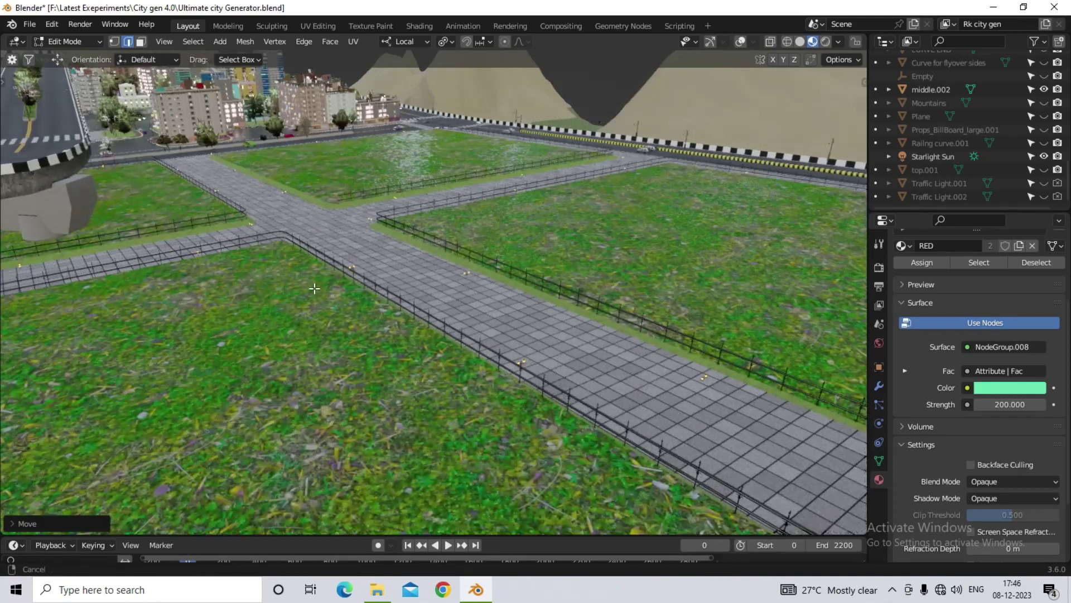
{"action": "middle_click_drag", "start_coordinate": [314, 287], "coordinate": [341, 294]}
{"action": "scroll", "coordinate": [608, 303], "scroll_direction": "down", "scroll_amount": 3}
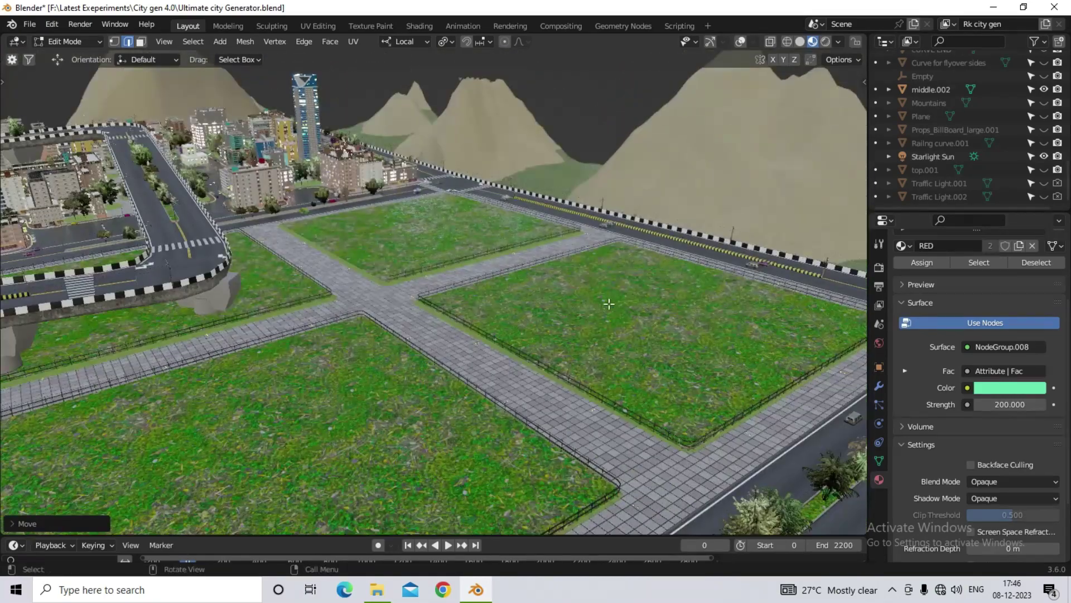
{"action": "scroll", "coordinate": [609, 303], "scroll_direction": "down", "scroll_amount": 4}
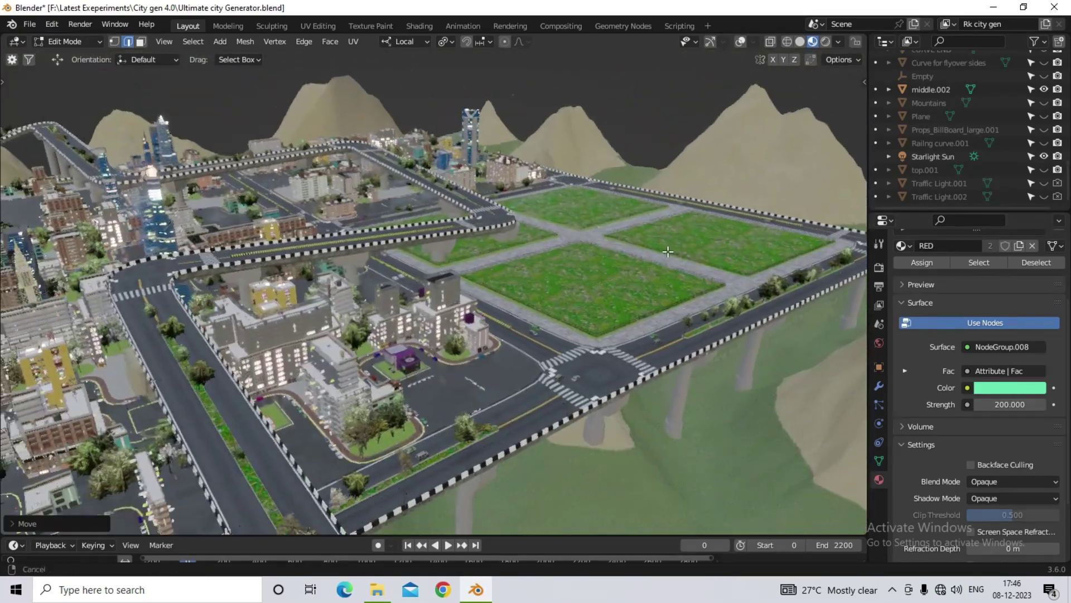
{"action": "middle_click_drag", "start_coordinate": [668, 251], "coordinate": [679, 251]}
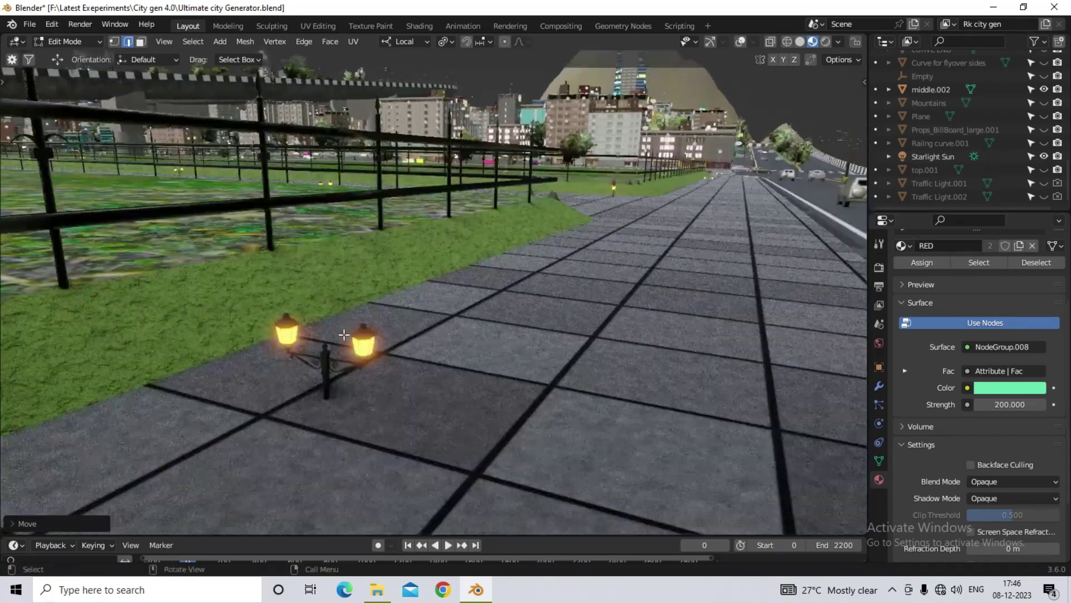
{"action": "middle_click_drag", "start_coordinate": [343, 334], "coordinate": [523, 400]}
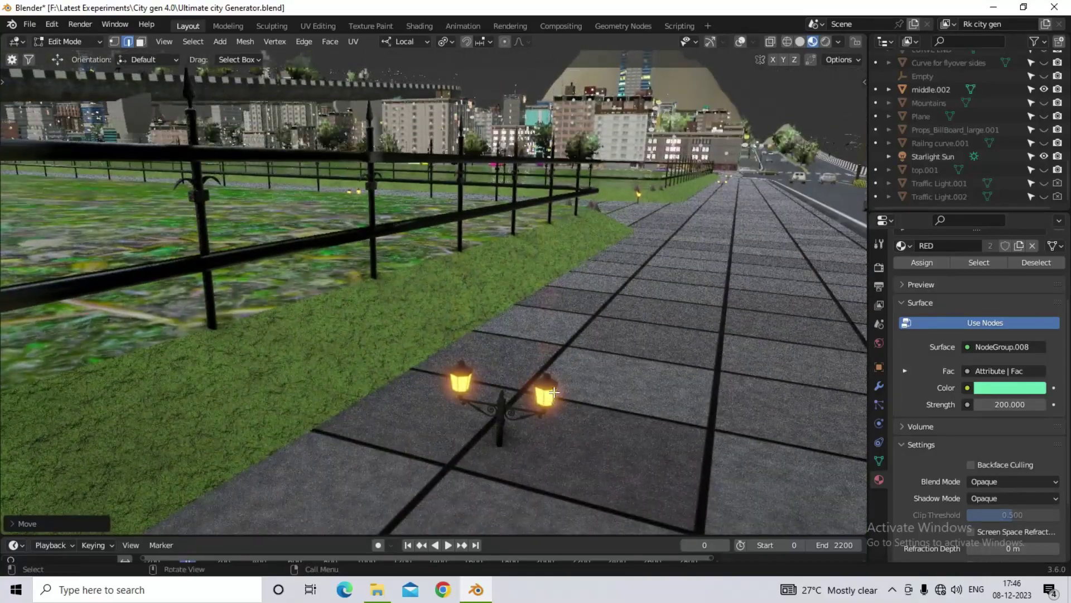
{"action": "scroll", "coordinate": [554, 392], "scroll_direction": "down", "scroll_amount": 5}
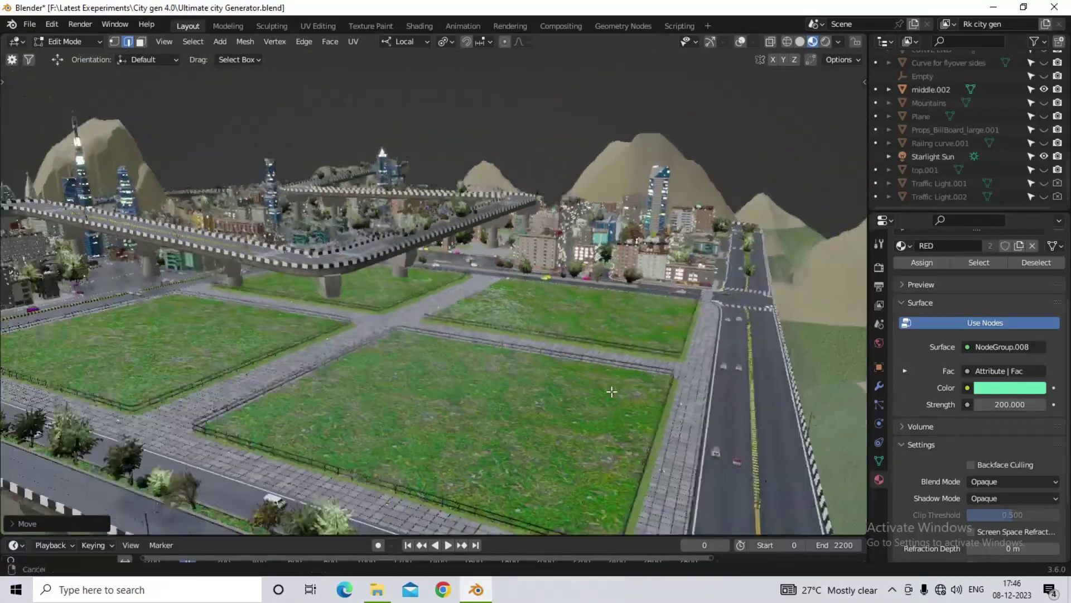
{"action": "scroll", "coordinate": [494, 335], "scroll_direction": "down", "scroll_amount": 3}
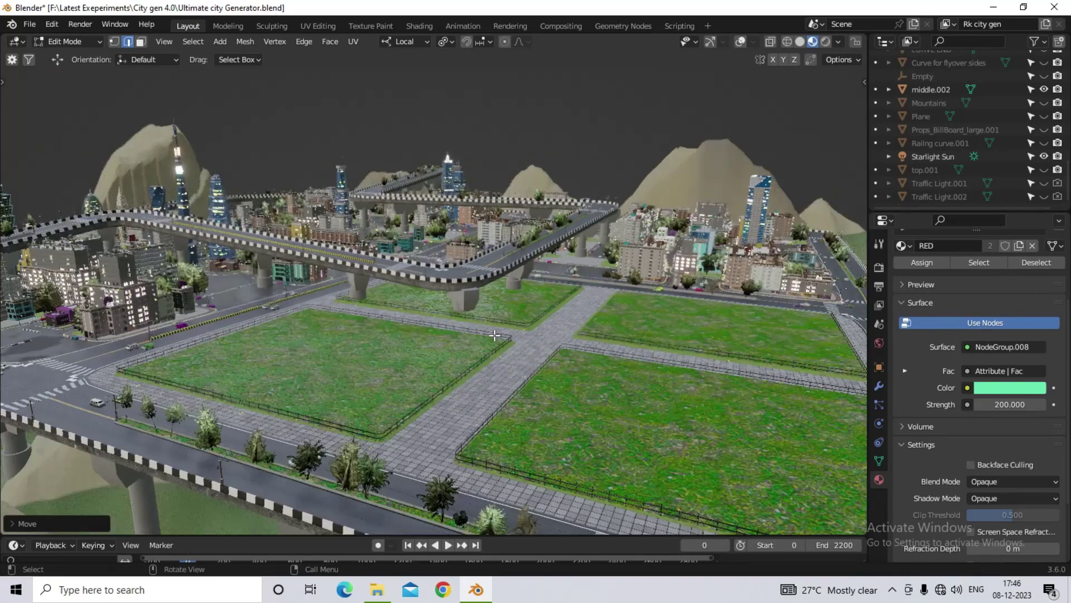
Step: Undo the last local Z move at the city's corner block
{"action": "key", "text": "ctrl+z"}
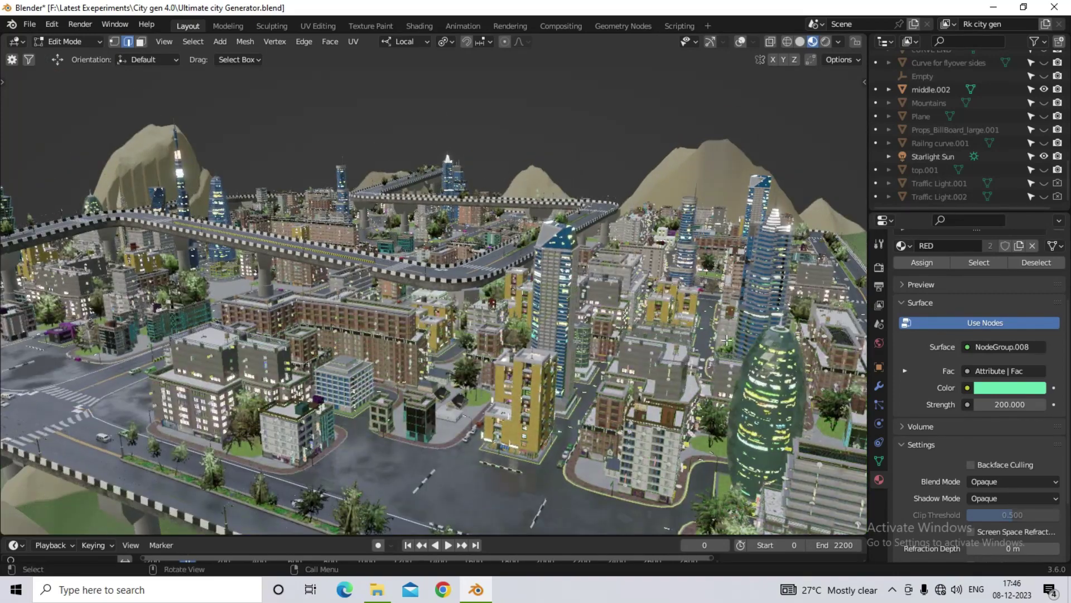
{"action": "scroll", "coordinate": [494, 335], "scroll_direction": "down", "scroll_amount": 6}
{"action": "scroll", "coordinate": [514, 440], "scroll_direction": "up", "scroll_amount": 2}
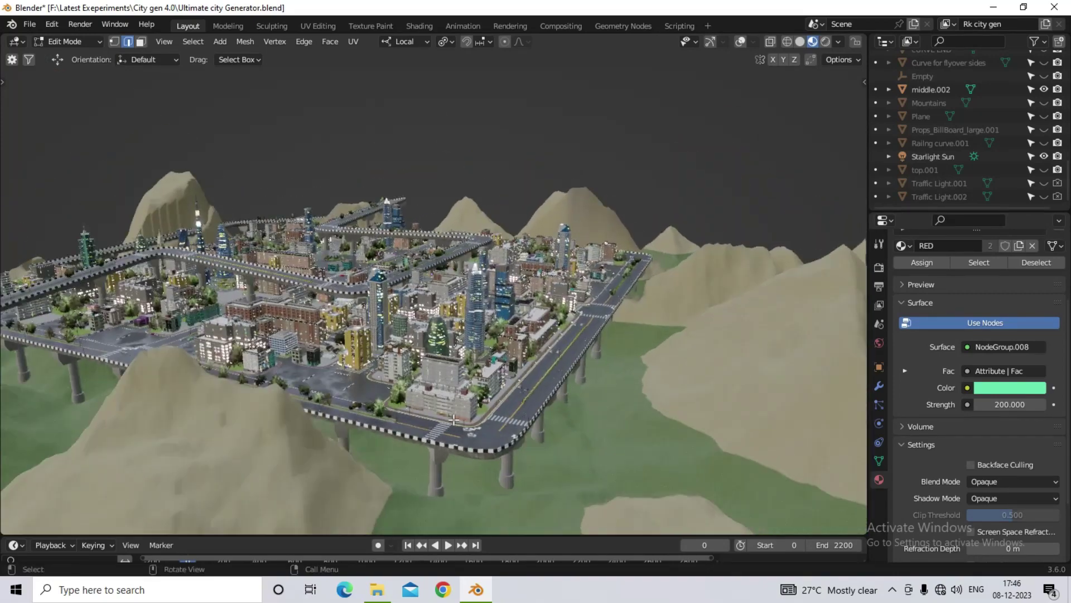
Step: Show the viewport overlays over the city's top view and re-enter Edit Mode on the city mesh
{"action": "middle_click_drag", "start_coordinate": [537, 440], "coordinate": [423, 389]}
{"action": "scroll", "coordinate": [362, 385], "scroll_direction": "down", "scroll_amount": 4}
{"action": "scroll", "coordinate": [333, 323], "scroll_direction": "up", "scroll_amount": 2}
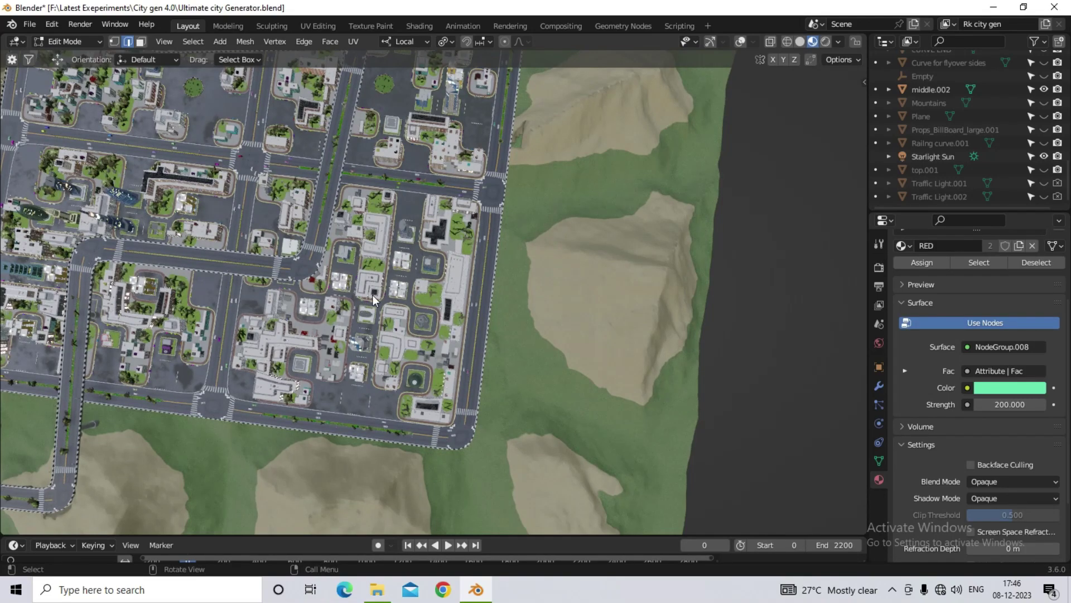
{"action": "key", "text": "Tab"}
{"action": "left_click", "coordinate": [741, 42]}
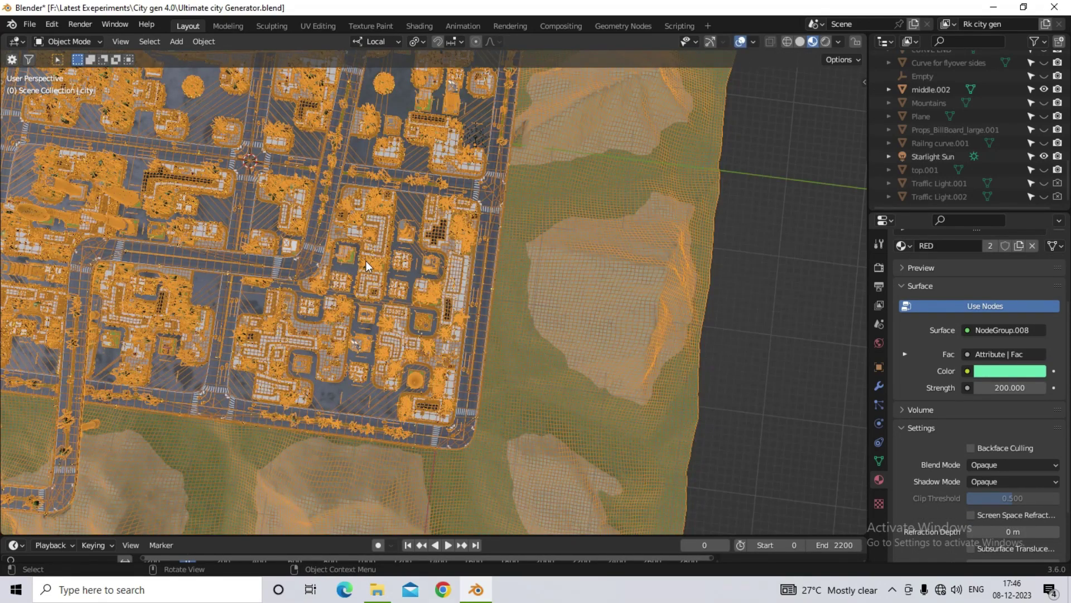
{"action": "key", "text": "Tab"}
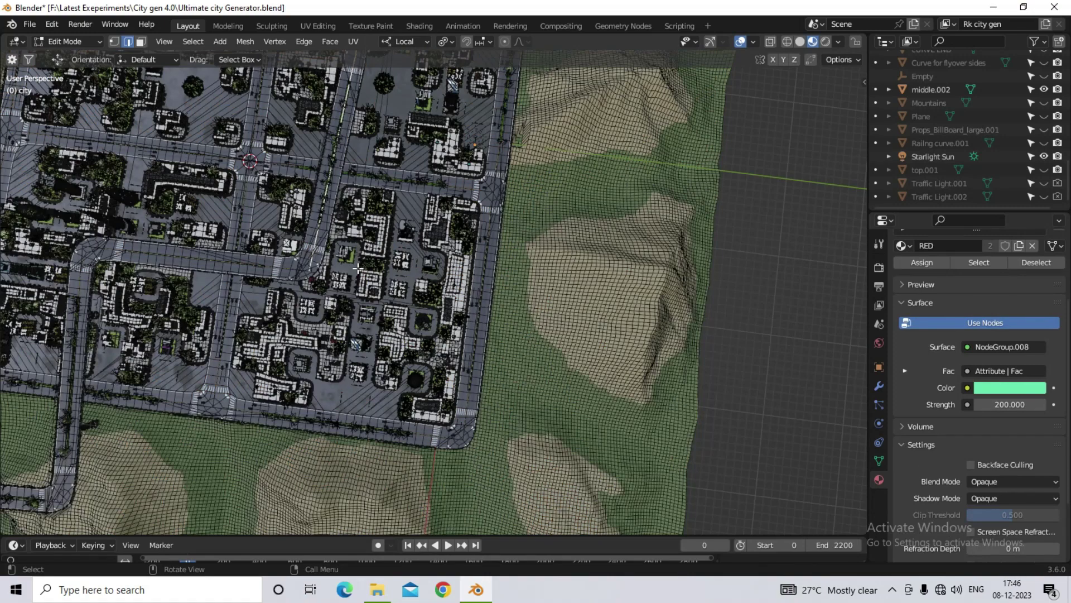
Step: With face selection, subdivide the corner block's faces in the city mesh, and return to Object Mode with the viewport overlays hidden
{"action": "key", "text": "3"}
{"action": "left_click", "coordinate": [373, 300]}
{"action": "middle_click_drag", "start_coordinate": [406, 331], "coordinate": [363, 290]}
{"action": "right_click", "coordinate": [363, 290]}
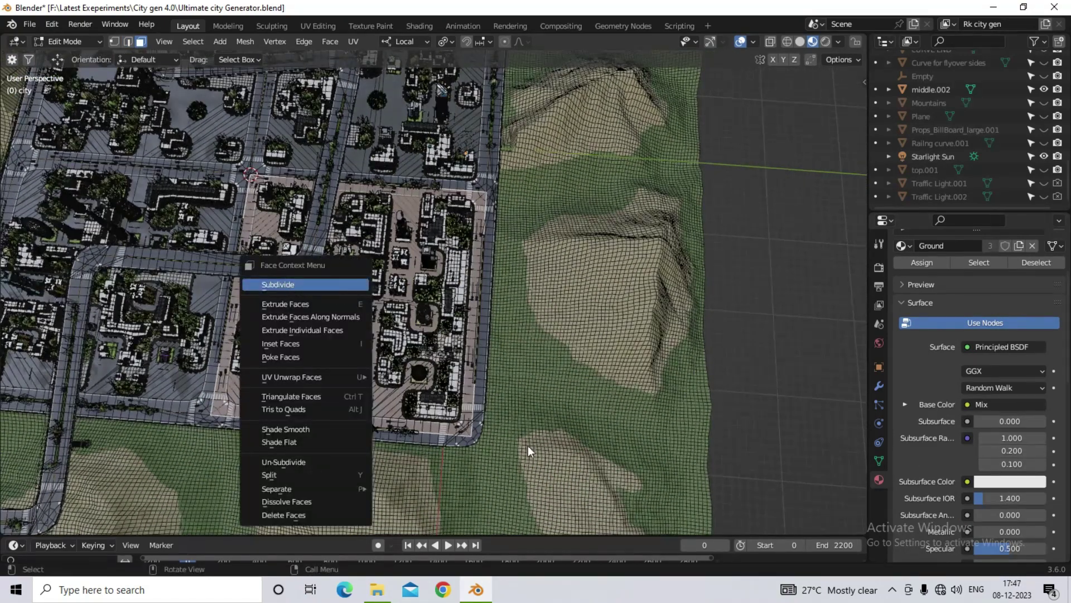
{"action": "scroll", "coordinate": [338, 354], "scroll_direction": "up", "scroll_amount": 4}
{"action": "middle_click_drag", "start_coordinate": [339, 354], "coordinate": [375, 326]}
{"action": "key", "text": "Tab"}
{"action": "middle_click_drag", "start_coordinate": [307, 329], "coordinate": [470, 403]}
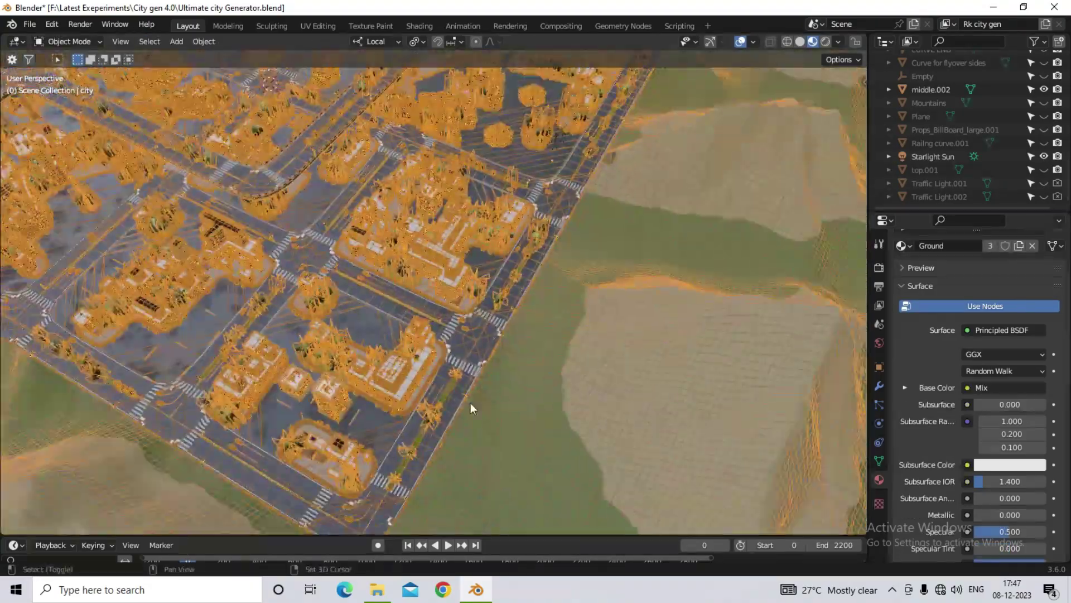
{"action": "middle_click_drag", "start_coordinate": [348, 203], "coordinate": [431, 303], "text": "shift"}
{"action": "scroll", "coordinate": [430, 303], "scroll_direction": "up", "scroll_amount": 3}
{"action": "left_click", "coordinate": [740, 42]}
Step: Examine the buildings, parked cars and street layout of the subdivided corner blocks, from above and at street level
{"action": "scroll", "coordinate": [548, 320], "scroll_direction": "down", "scroll_amount": 3}
{"action": "middle_click_drag", "start_coordinate": [548, 320], "coordinate": [627, 325]}
{"action": "middle_click_drag", "start_coordinate": [378, 300], "coordinate": [607, 300]}
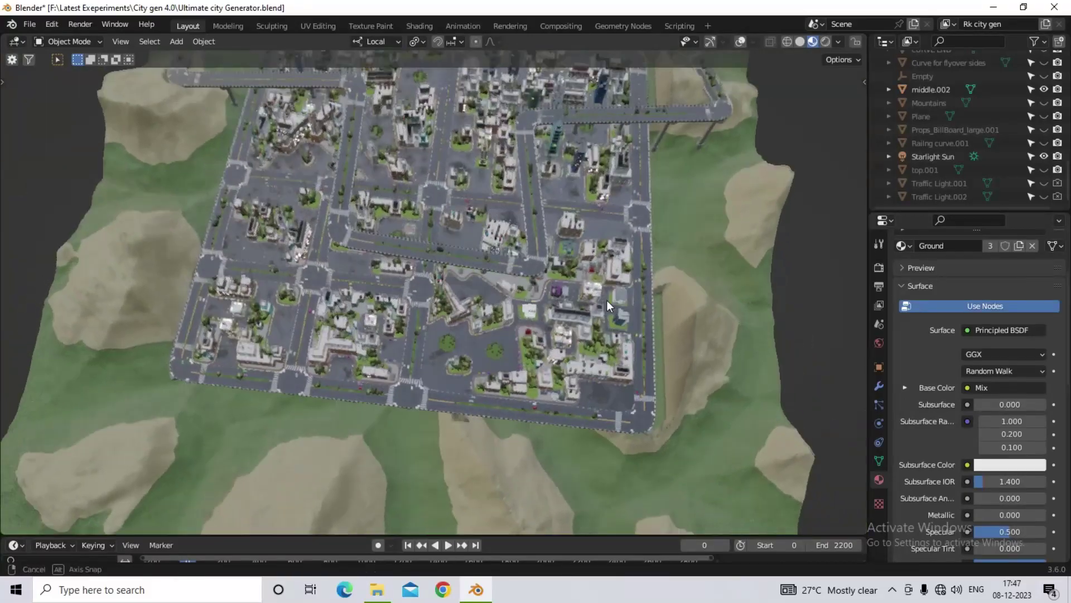
{"action": "scroll", "coordinate": [516, 279], "scroll_direction": "up", "scroll_amount": 5}
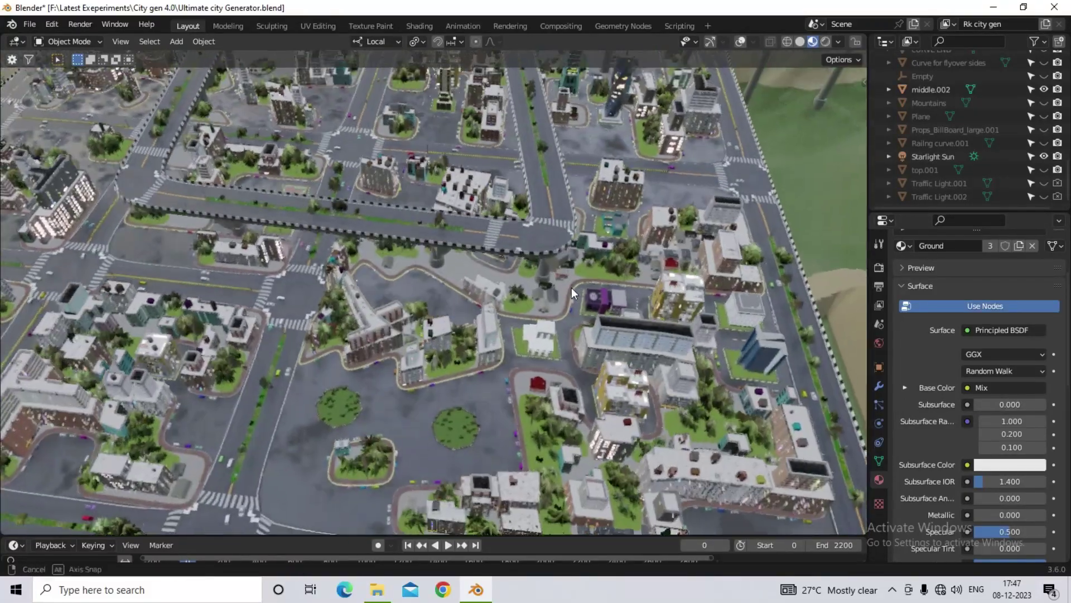
{"action": "scroll", "coordinate": [572, 287], "scroll_direction": "up", "scroll_amount": 5}
{"action": "middle_click_drag", "start_coordinate": [470, 331], "coordinate": [263, 265], "text": "shift"}
{"action": "scroll", "coordinate": [497, 307], "scroll_direction": "down", "scroll_amount": 2}
{"action": "scroll", "coordinate": [397, 383], "scroll_direction": "down", "scroll_amount": 3}
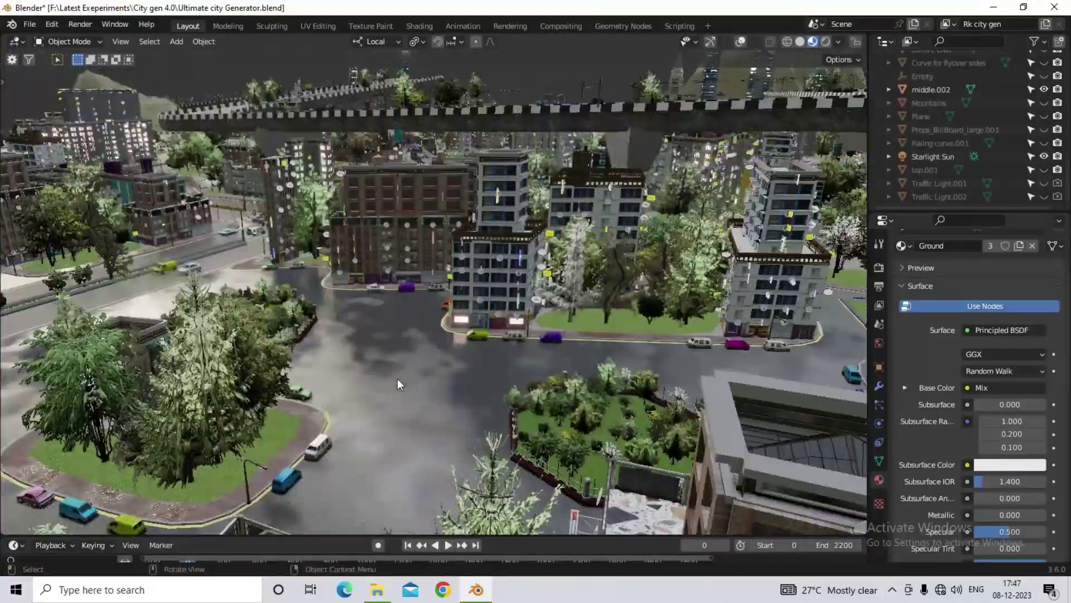
Step: Examine the flyover bend, the overall city layout and the perimeter road junction from several angles
{"action": "scroll", "coordinate": [399, 385], "scroll_direction": "down", "scroll_amount": 5}
{"action": "middle_click_drag", "start_coordinate": [613, 385], "coordinate": [662, 355]}
{"action": "scroll", "coordinate": [461, 389], "scroll_direction": "down", "scroll_amount": 4}
{"action": "scroll", "coordinate": [511, 397], "scroll_direction": "up", "scroll_amount": 5}
{"action": "scroll", "coordinate": [527, 379], "scroll_direction": "up", "scroll_amount": 4}
{"action": "scroll", "coordinate": [662, 354], "scroll_direction": "down", "scroll_amount": 9}
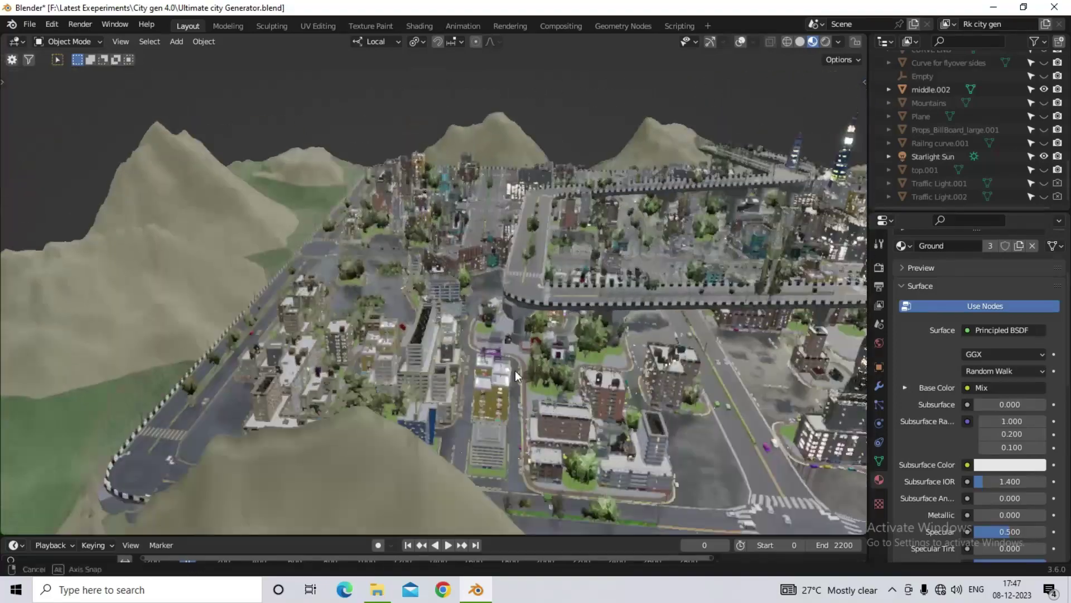
{"action": "middle_click_drag", "start_coordinate": [515, 370], "coordinate": [426, 329]}
{"action": "scroll", "coordinate": [591, 344], "scroll_direction": "up", "scroll_amount": 3}
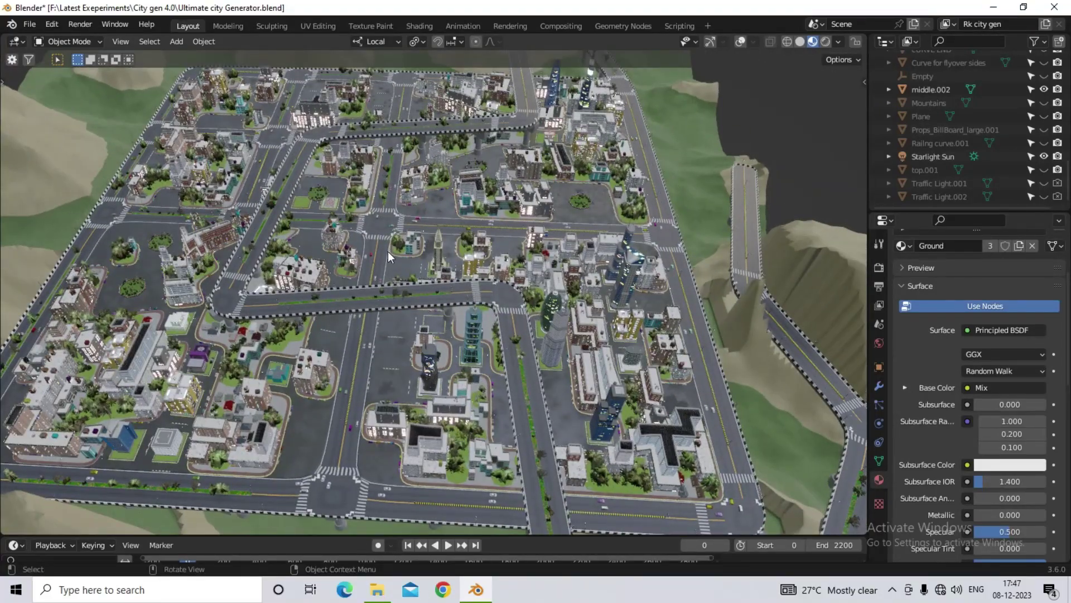
{"action": "middle_click_drag", "start_coordinate": [316, 510], "coordinate": [432, 414], "text": "shift"}
{"action": "scroll", "coordinate": [431, 413], "scroll_direction": "up", "scroll_amount": 6}
{"action": "scroll", "coordinate": [586, 421], "scroll_direction": "down", "scroll_amount": 4}
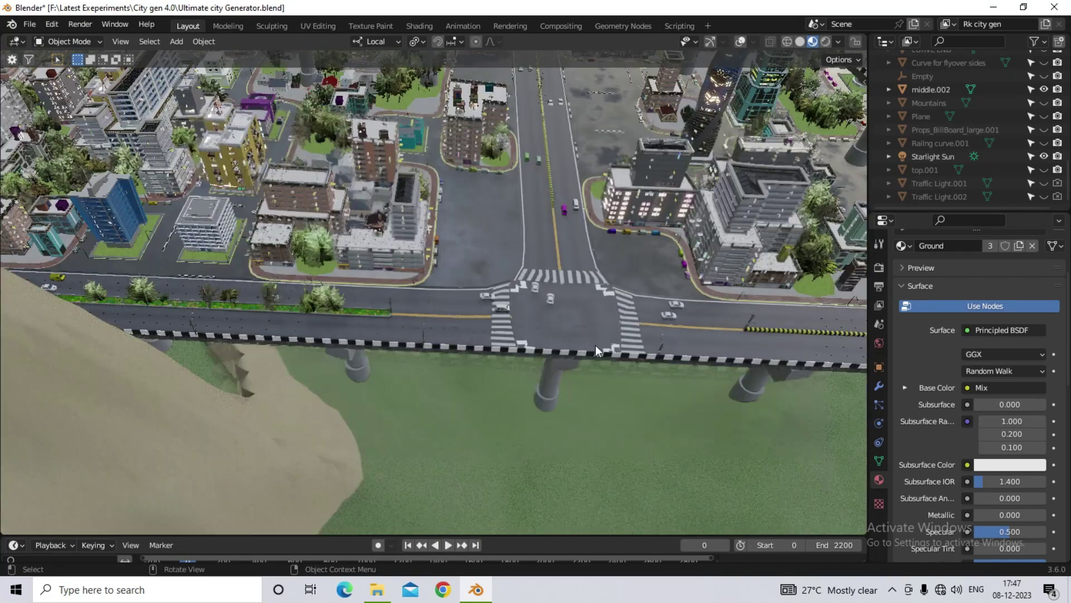
Step: Subdivide the selected corner faces once more and view them in Material Preview, in Object Mode without overlays
{"action": "middle_click_drag", "start_coordinate": [595, 345], "coordinate": [781, 447], "text": "shift"}
{"action": "scroll", "coordinate": [366, 293], "scroll_direction": "down", "scroll_amount": 2}
{"action": "right_click", "coordinate": [405, 312]}
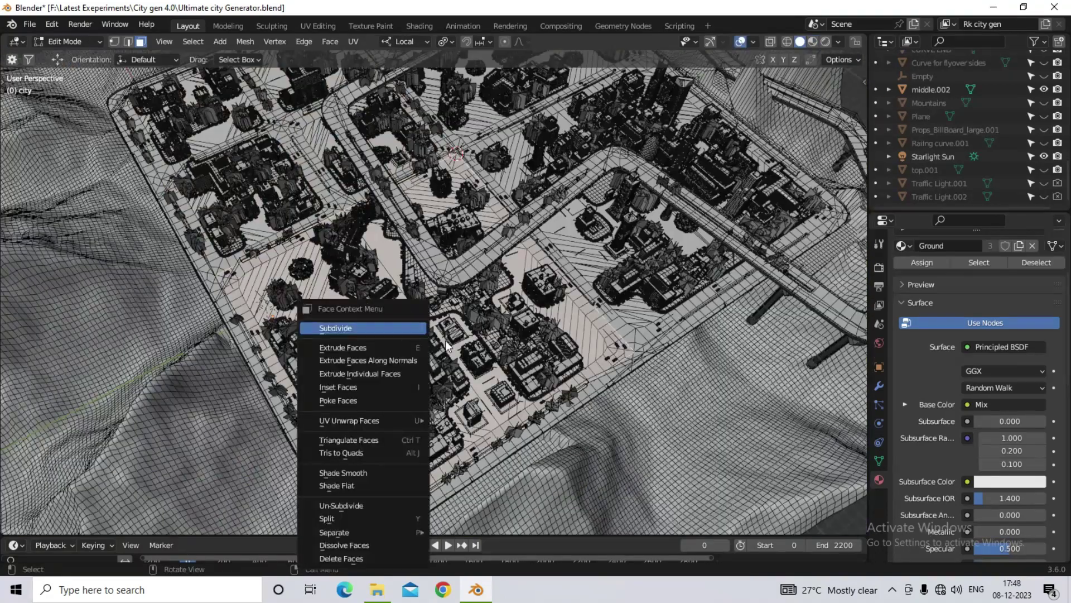
{"action": "key", "text": "Return"}
{"action": "left_click", "coordinate": [812, 42]}
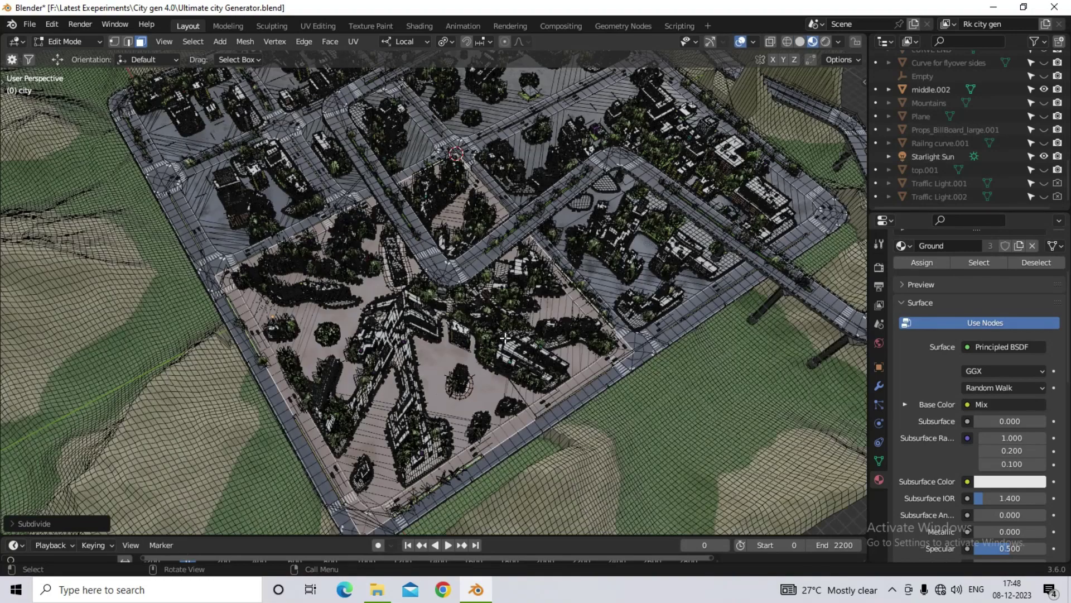
{"action": "key", "text": "Tab"}
{"action": "left_click", "coordinate": [740, 42]}
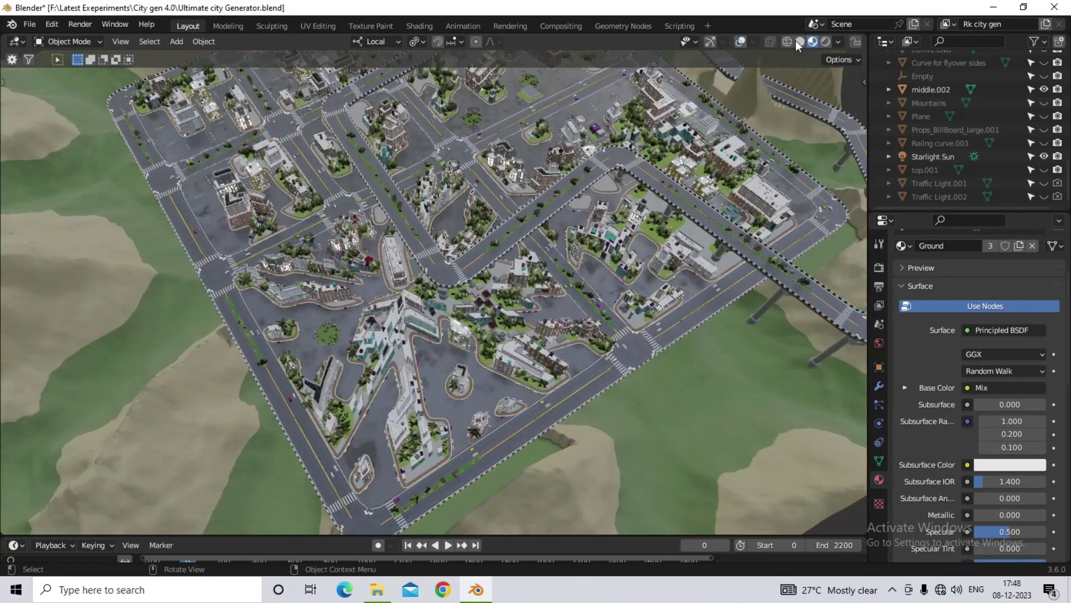
Step: Examine the further subdivided blocks down to street level, including the kerbs, shopfronts and parked cars
{"action": "scroll", "coordinate": [524, 262], "scroll_direction": "down", "scroll_amount": 5}
{"action": "middle_click_drag", "start_coordinate": [452, 301], "coordinate": [429, 244]}
{"action": "scroll", "coordinate": [413, 257], "scroll_direction": "up", "scroll_amount": 8}
{"action": "middle_click_drag", "start_coordinate": [301, 368], "coordinate": [399, 231], "text": "shift"}
{"action": "scroll", "coordinate": [353, 326], "scroll_direction": "up", "scroll_amount": 5}
{"action": "scroll", "coordinate": [399, 88], "scroll_direction": "down", "scroll_amount": 6}
{"action": "scroll", "coordinate": [398, 111], "scroll_direction": "up", "scroll_amount": 8}
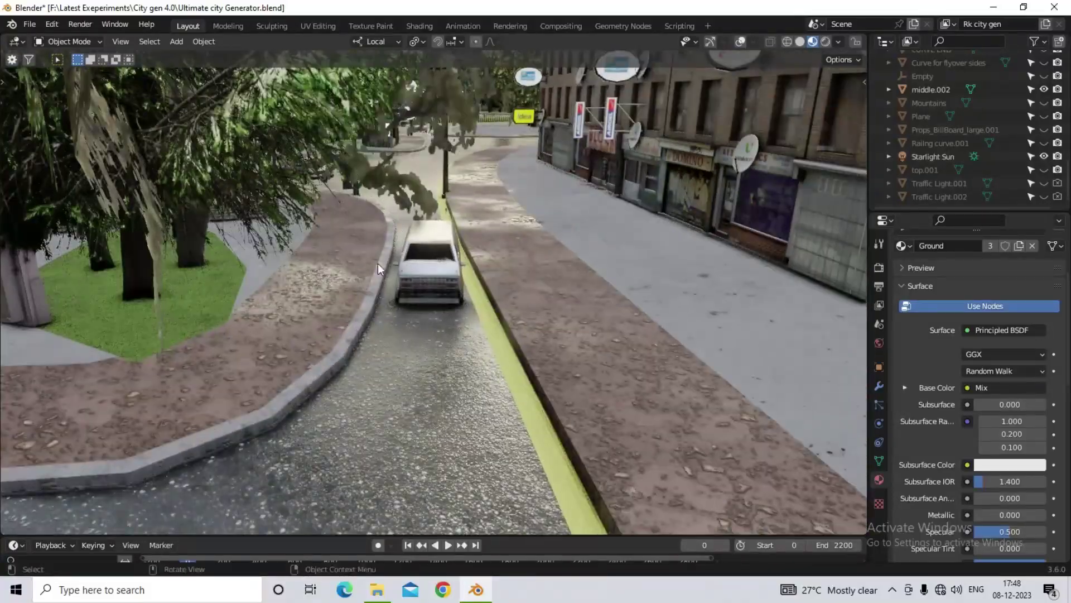
{"action": "scroll", "coordinate": [523, 330], "scroll_direction": "down", "scroll_amount": 12}
Step: In Edit Mode, move an outer road edge beside another corner block outward about 61 m, locking the local Z axis
{"action": "middle_click_drag", "start_coordinate": [524, 331], "coordinate": [551, 285]}
{"action": "scroll", "coordinate": [524, 340], "scroll_direction": "up", "scroll_amount": 8}
{"action": "scroll", "coordinate": [524, 341], "scroll_direction": "down", "scroll_amount": 4}
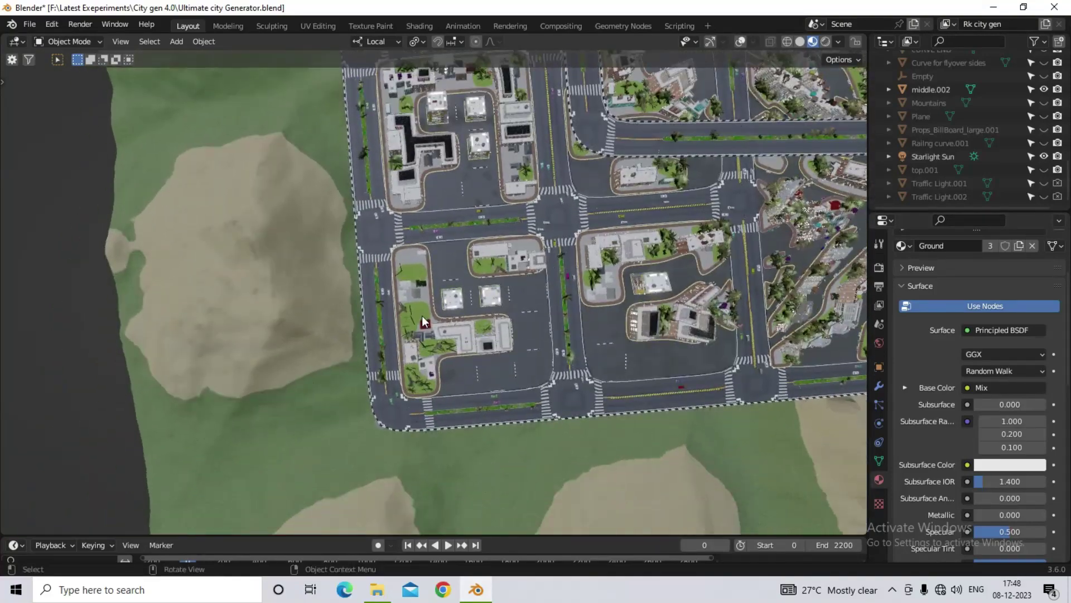
{"action": "key", "text": "Tab"}
{"action": "left_click", "coordinate": [741, 43]}
{"action": "left_click", "coordinate": [387, 322]}
{"action": "middle_click_drag", "start_coordinate": [383, 333], "coordinate": [422, 328], "text": "shift"}
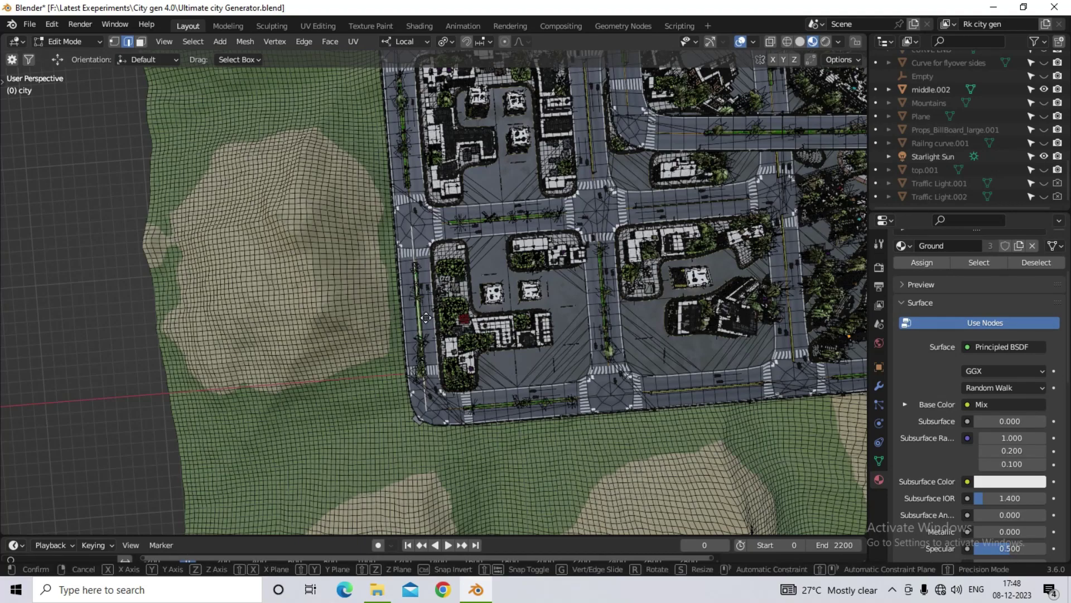
{"action": "key", "text": "shift+z"}
{"action": "key", "text": "shift+z"}
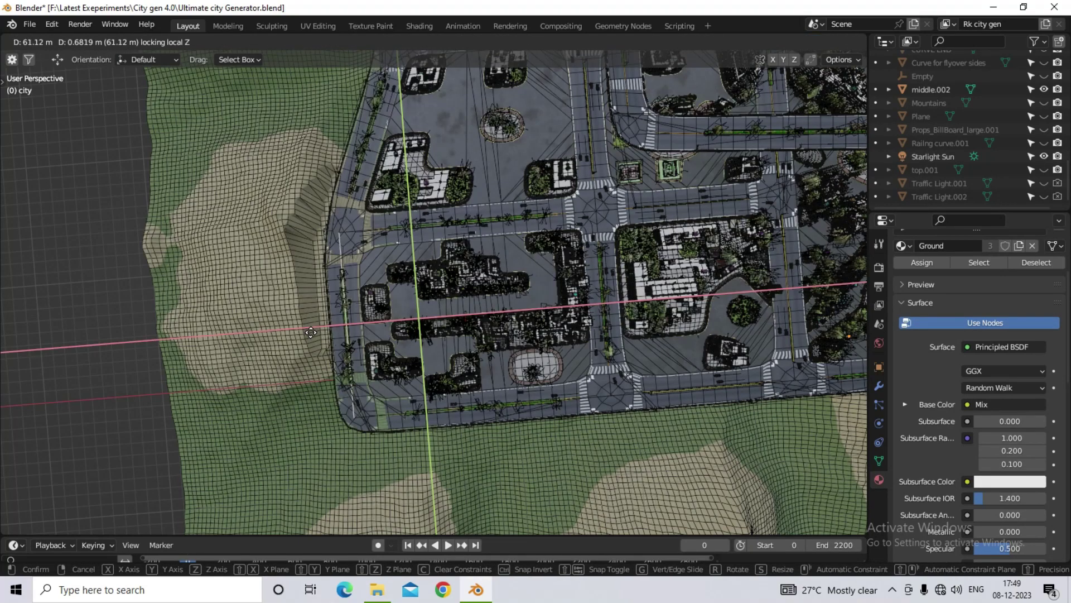
{"action": "left_click", "coordinate": [477, 362]}
Step: Hide the viewport overlays and examine the buildings, trees and curved streets in the block with the moved edge
{"action": "middle_click_drag", "start_coordinate": [476, 362], "coordinate": [441, 287]}
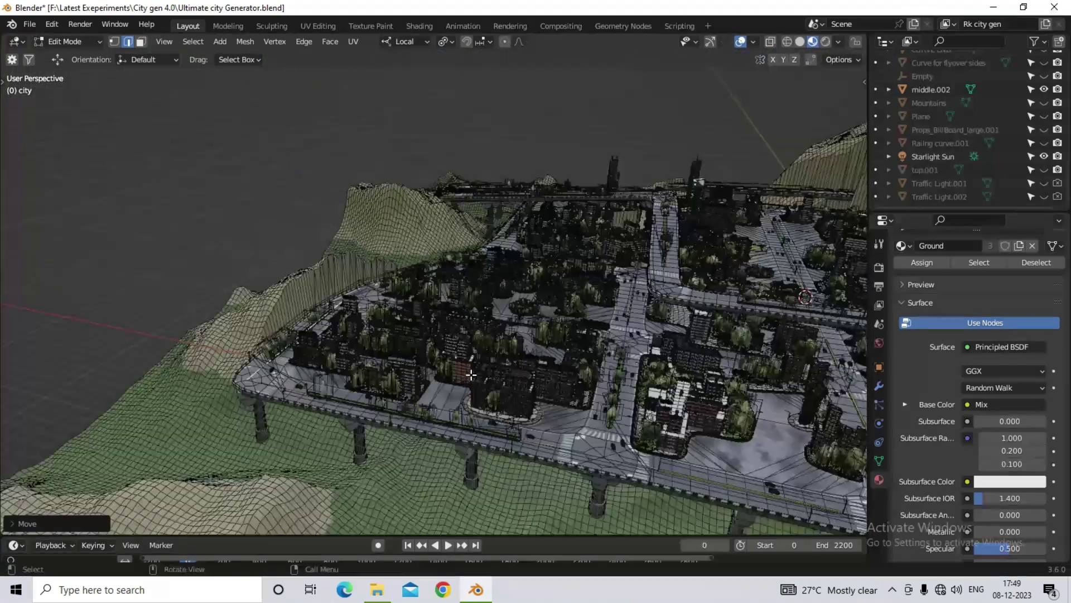
{"action": "scroll", "coordinate": [447, 284], "scroll_direction": "up", "scroll_amount": 5}
{"action": "left_click", "coordinate": [740, 43]}
{"action": "scroll", "coordinate": [278, 371], "scroll_direction": "up", "scroll_amount": 5}
{"action": "middle_click_drag", "start_coordinate": [278, 371], "coordinate": [315, 415], "text": "shift"}
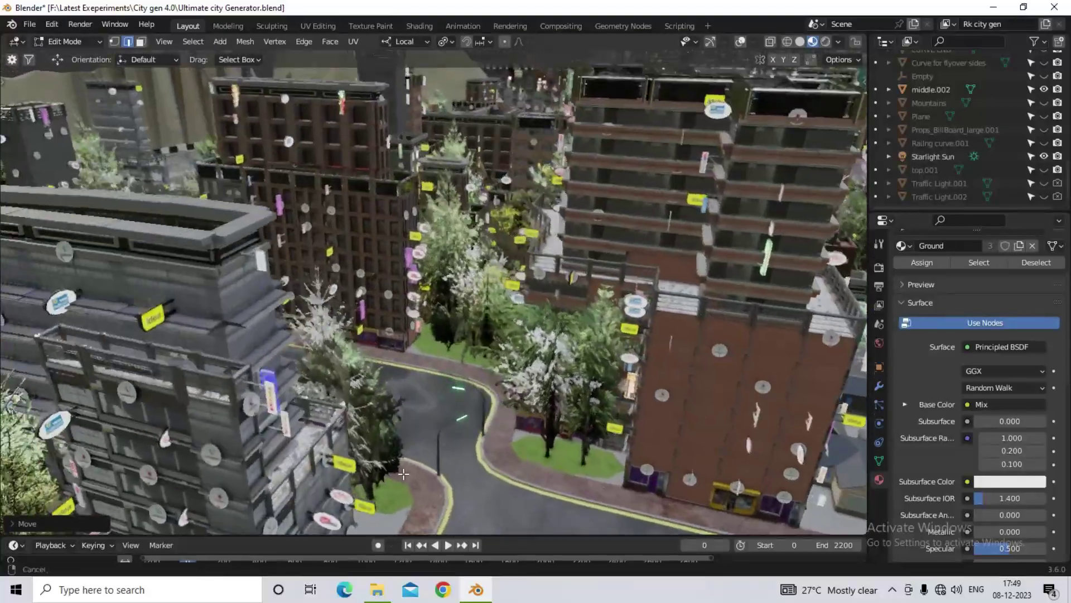
{"action": "scroll", "coordinate": [312, 413], "scroll_direction": "down", "scroll_amount": 3}
{"action": "middle_click_drag", "start_coordinate": [173, 417], "coordinate": [222, 346], "text": "shift"}
{"action": "scroll", "coordinate": [366, 413], "scroll_direction": "up", "scroll_amount": 7}
{"action": "scroll", "coordinate": [262, 433], "scroll_direction": "down", "scroll_amount": 12}
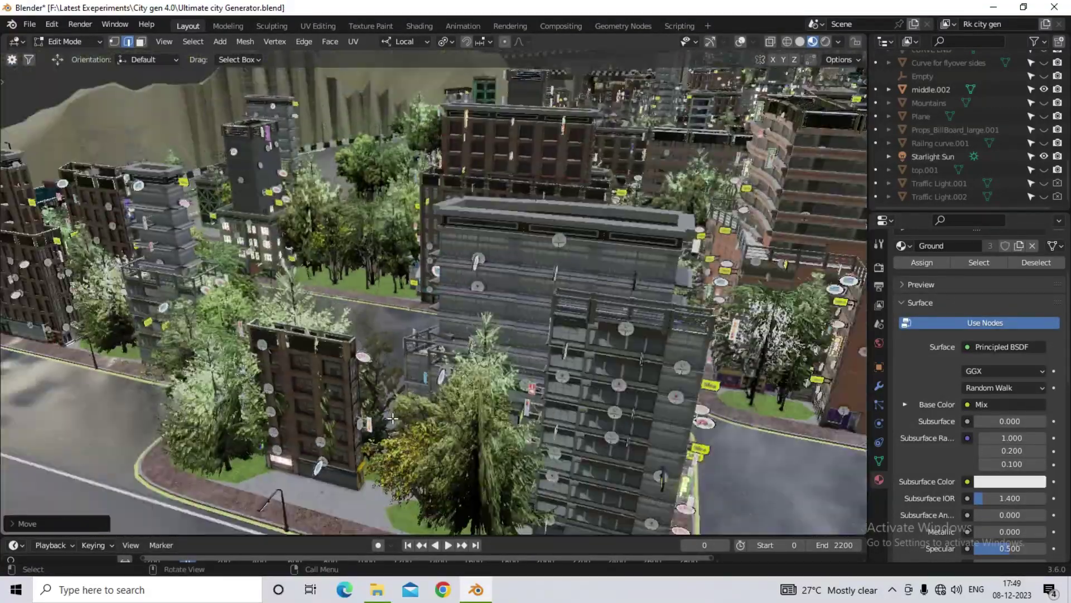
Step: Examine the enlarged block's surroundings up close and the flyover and towers across the whole city
{"action": "scroll", "coordinate": [435, 427], "scroll_direction": "up", "scroll_amount": 6}
{"action": "middle_click_drag", "start_coordinate": [435, 427], "coordinate": [531, 380]}
{"action": "scroll", "coordinate": [442, 328], "scroll_direction": "up", "scroll_amount": 7}
{"action": "scroll", "coordinate": [442, 328], "scroll_direction": "down", "scroll_amount": 4}
{"action": "scroll", "coordinate": [531, 381], "scroll_direction": "down", "scroll_amount": 10}
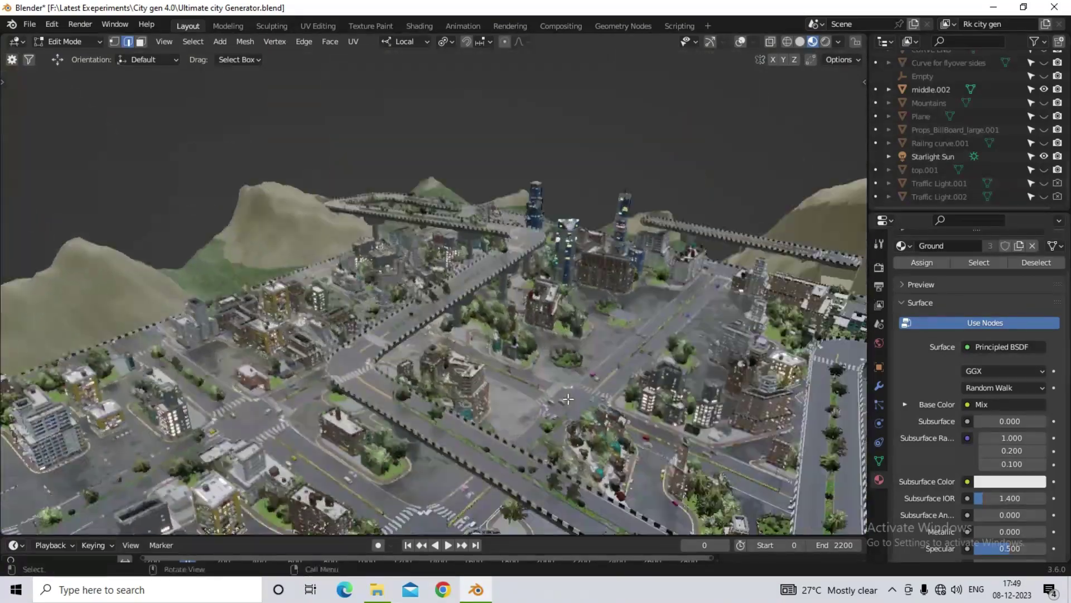
{"action": "middle_click_drag", "start_coordinate": [497, 304], "coordinate": [553, 343]}
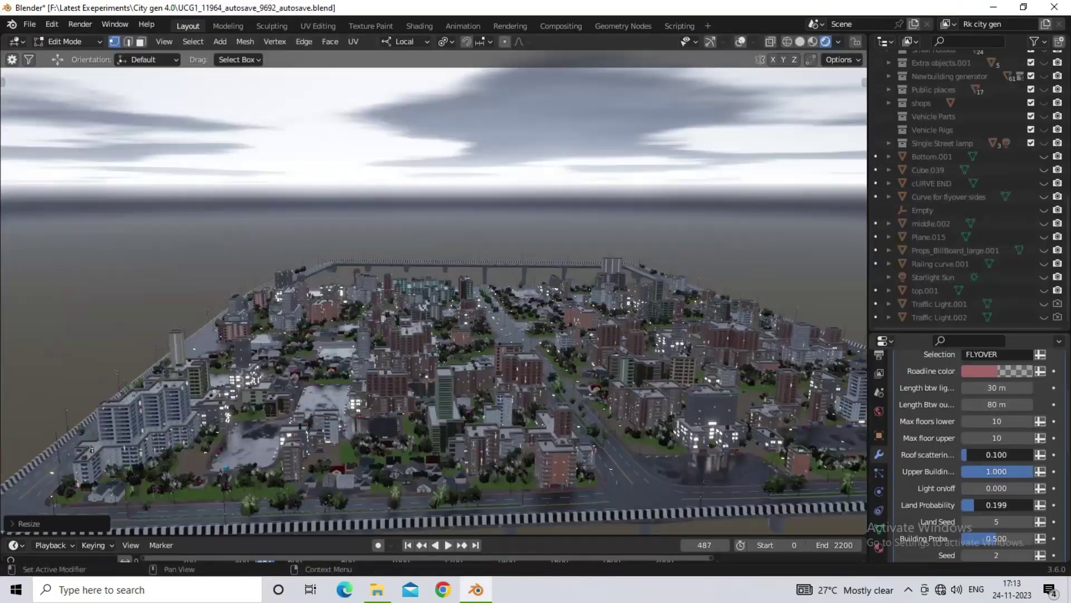
Step: In the rendered flyover city, set the modifier's Roof scattering to 0.467 and Land Probability to 0.3
{"action": "middle_click_drag", "start_coordinate": [698, 465], "coordinate": [676, 460]}
{"action": "scroll", "coordinate": [937, 443], "scroll_direction": "down", "scroll_amount": 5}
{"action": "left_click_drag", "start_coordinate": [986, 478], "coordinate": [1025, 478]}
{"action": "middle_click_drag", "start_coordinate": [580, 416], "coordinate": [611, 419]}
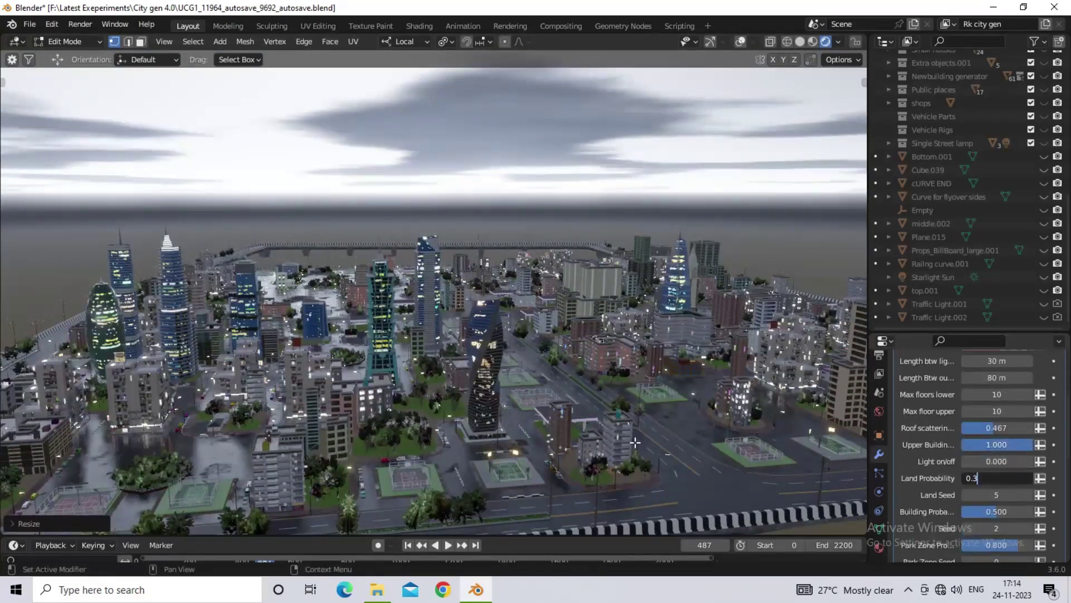